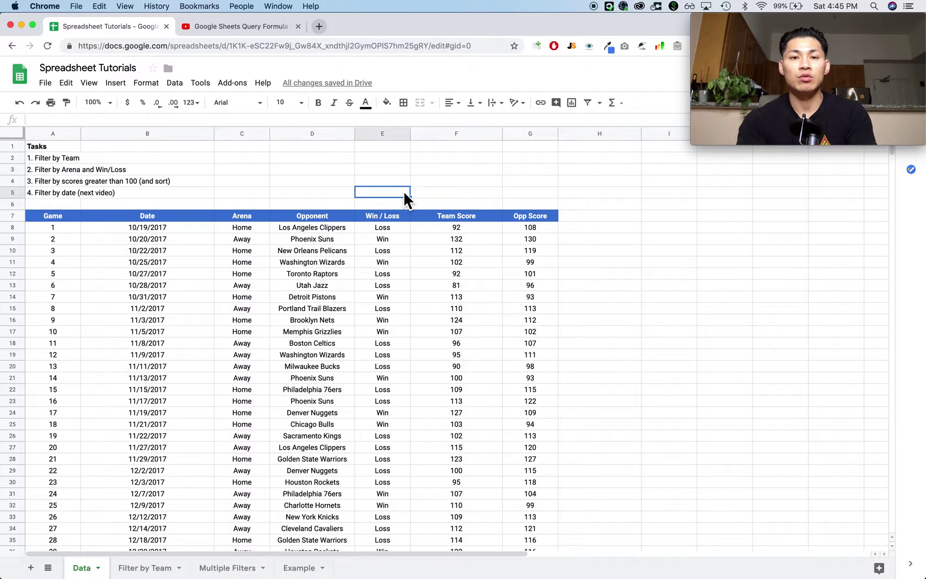
key("ctrl+Tab")
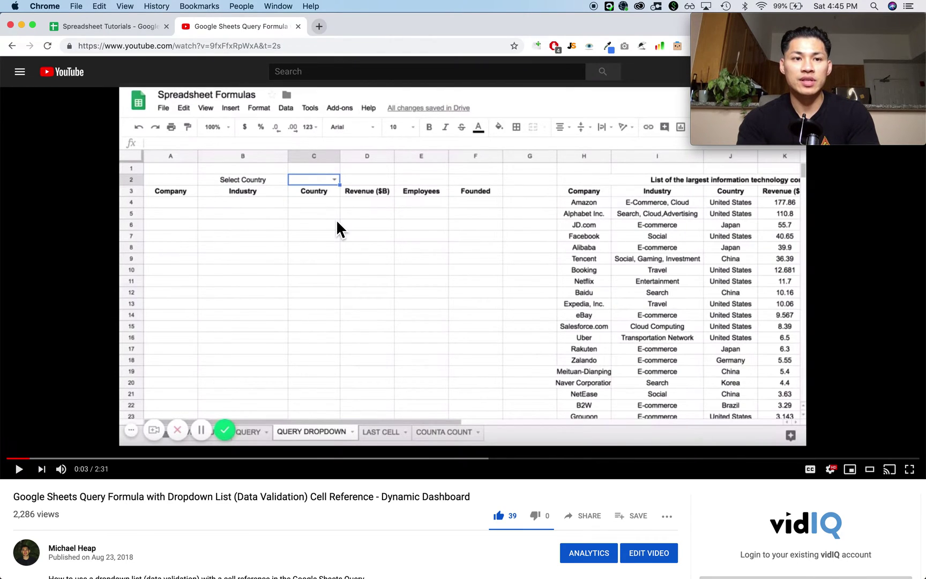
key("ctrl+Tab")
left_click(330, 181)
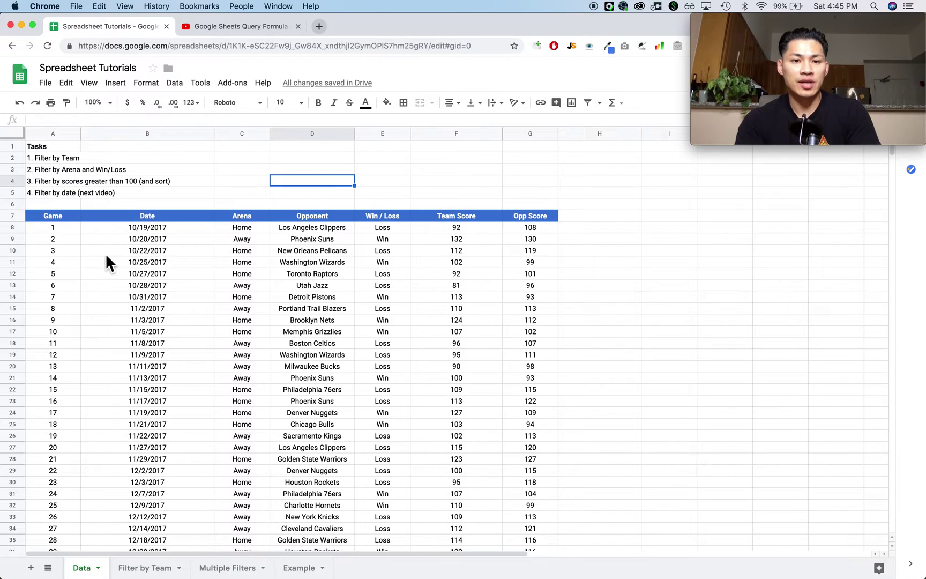
- On the Filter by Team sheet, try the opponent selector with Phoenix Suns and leave it set to Philadelphia 76ers
left_click(145, 567)
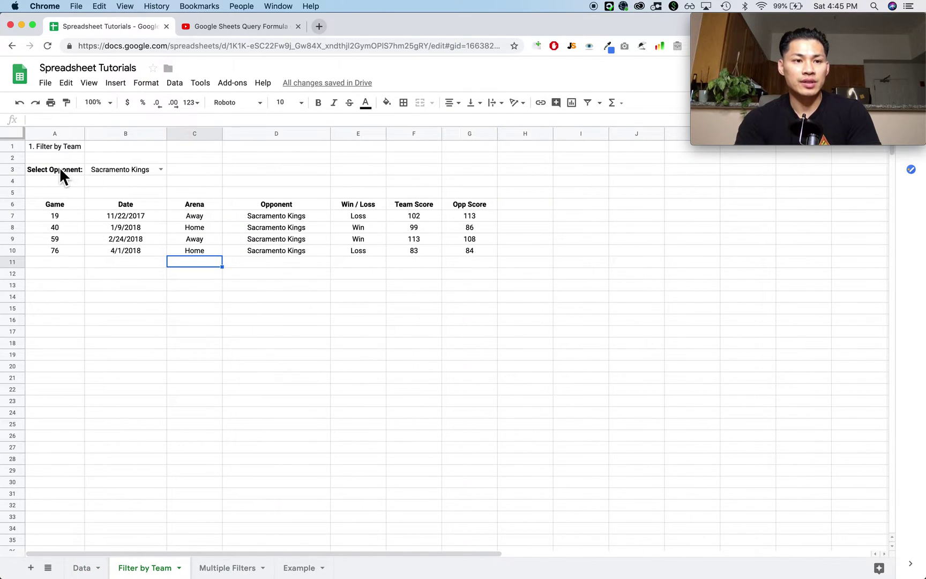
left_click(161, 170)
left_click(153, 219)
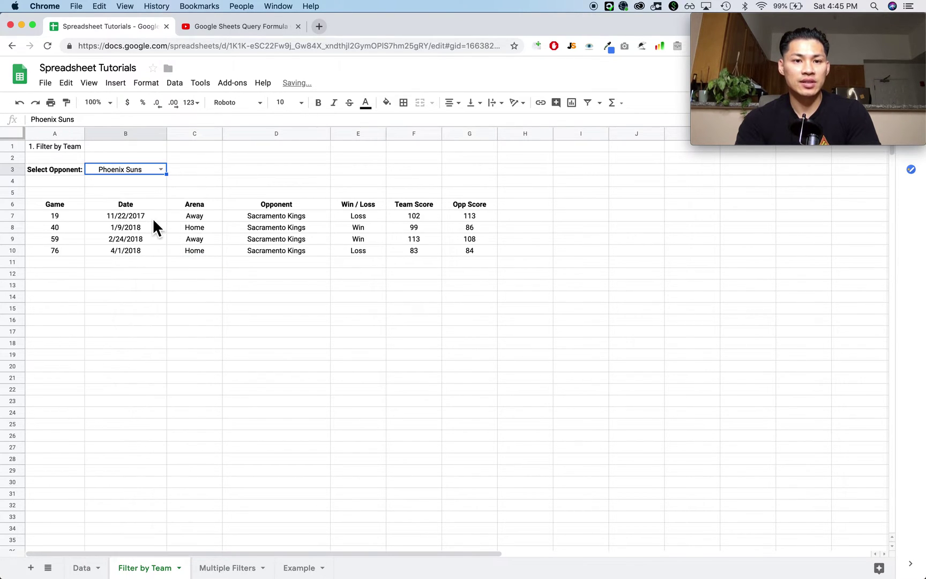
left_click(160, 170)
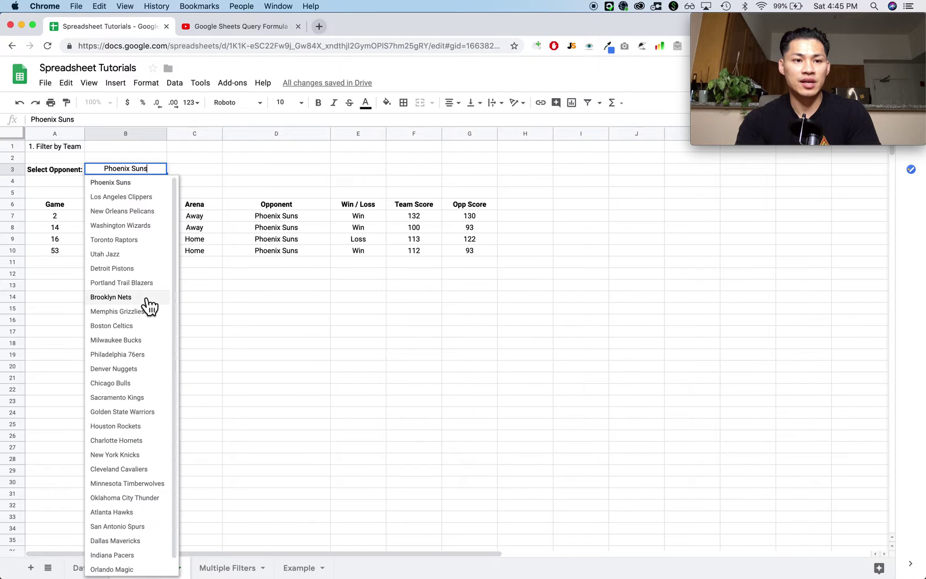
left_click(135, 355)
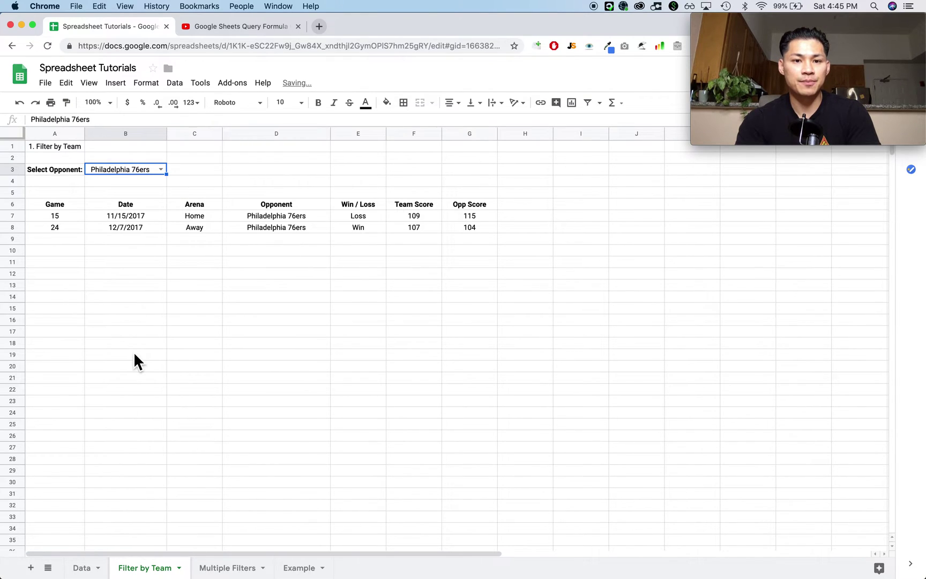
- On the Multiple Filters sheet, set the arena filter to Home and the result filter to Win
left_click(224, 568)
left_click(131, 192)
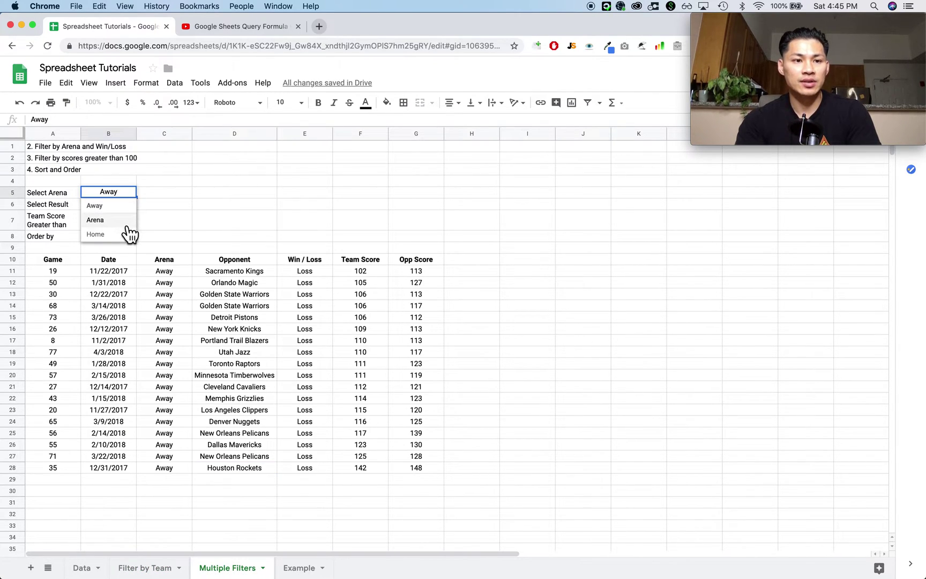
left_click(122, 220)
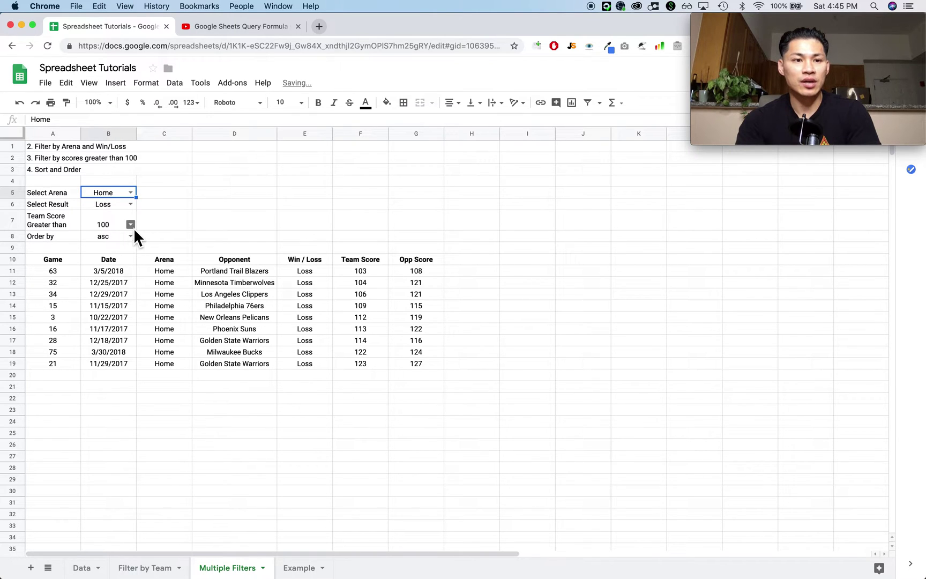
left_click(131, 204)
left_click(123, 230)
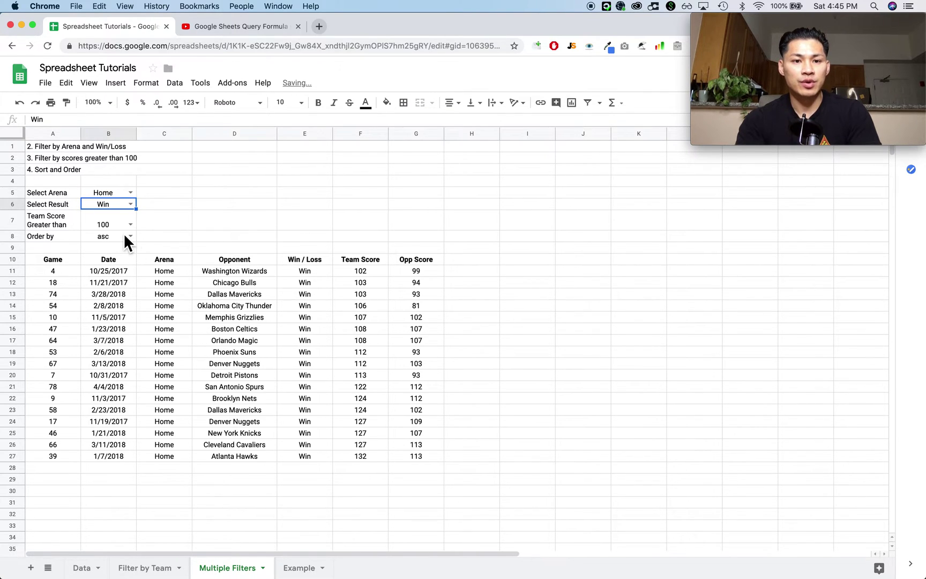
- Try the team score threshold at 80 and 90, and return it to 100
left_click(131, 224)
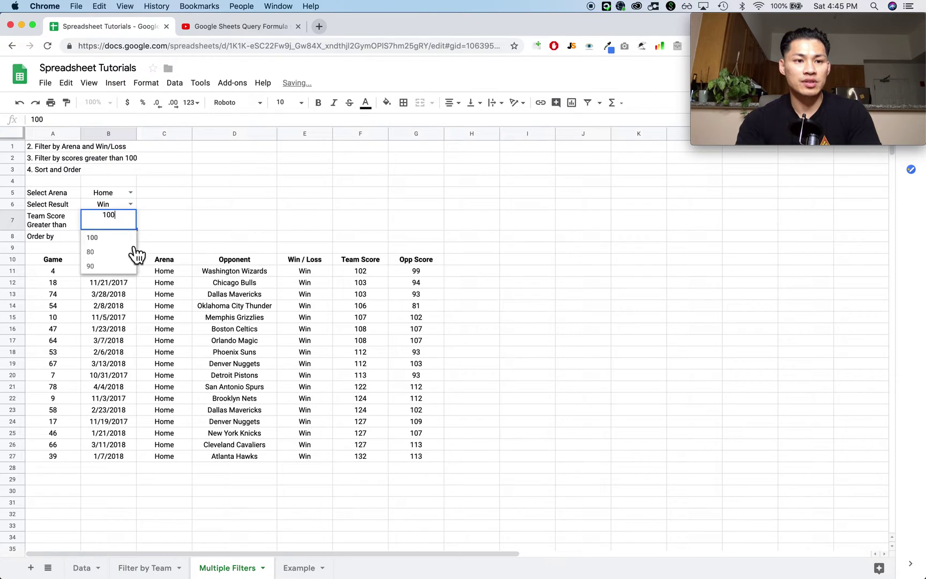
left_click(118, 262)
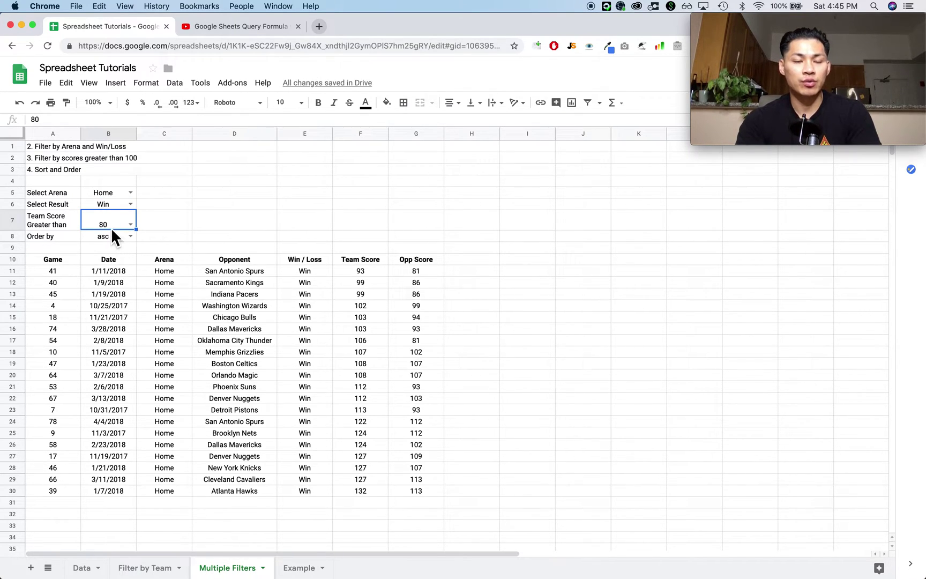
left_click(130, 224)
left_click(124, 255)
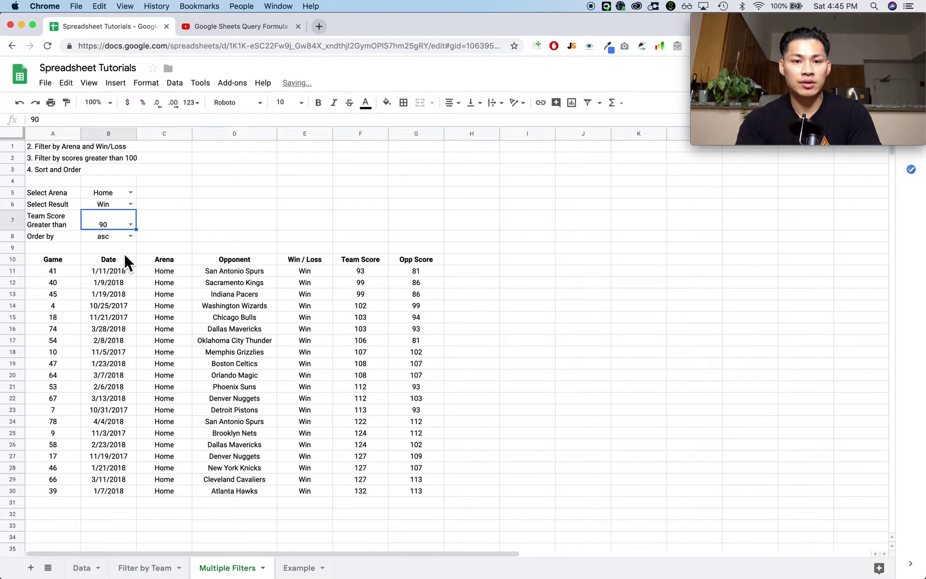
left_click(130, 225)
left_click(121, 269)
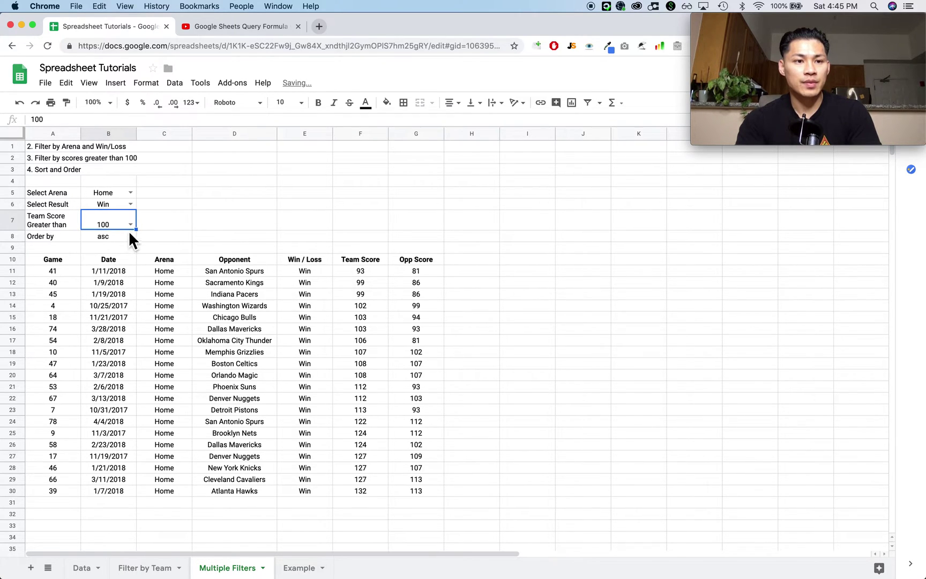
- Try ordering the filtered games by desc and return the order to asc
left_click(130, 236)
left_click(125, 267)
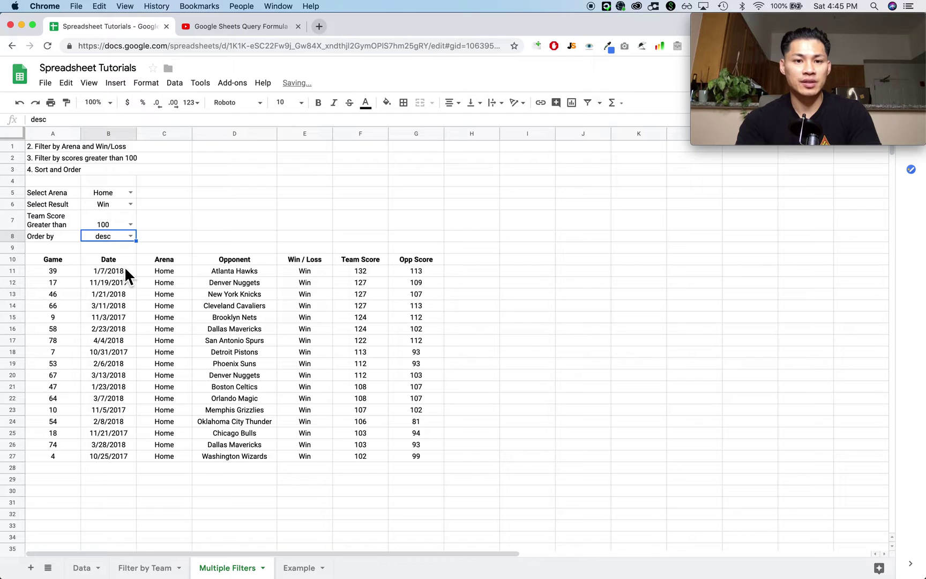
left_click(130, 236)
left_click(128, 267)
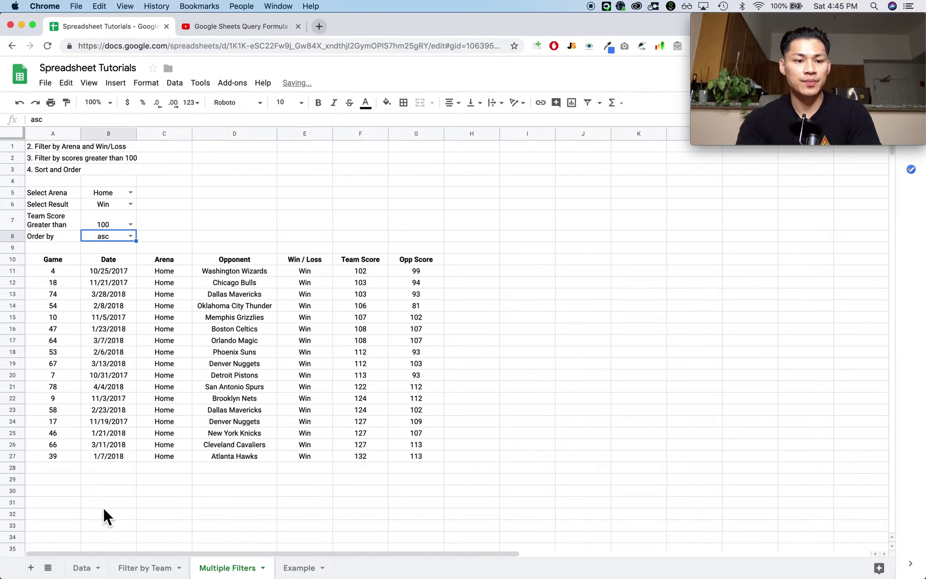
- Review the Data sheet's columns for date, arena, opponent, win/loss, team score and opponent score
left_click(91, 566)
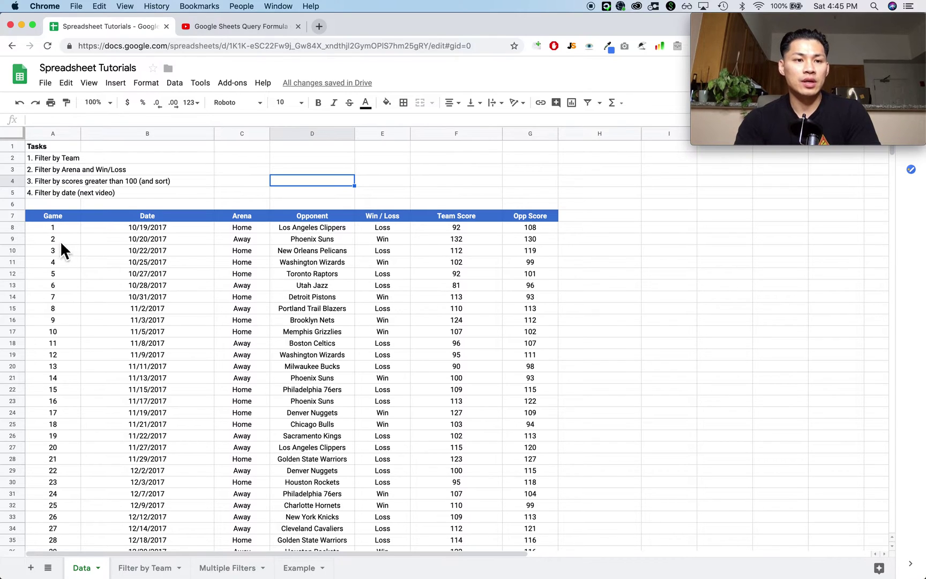
left_click(126, 227)
left_click(247, 228)
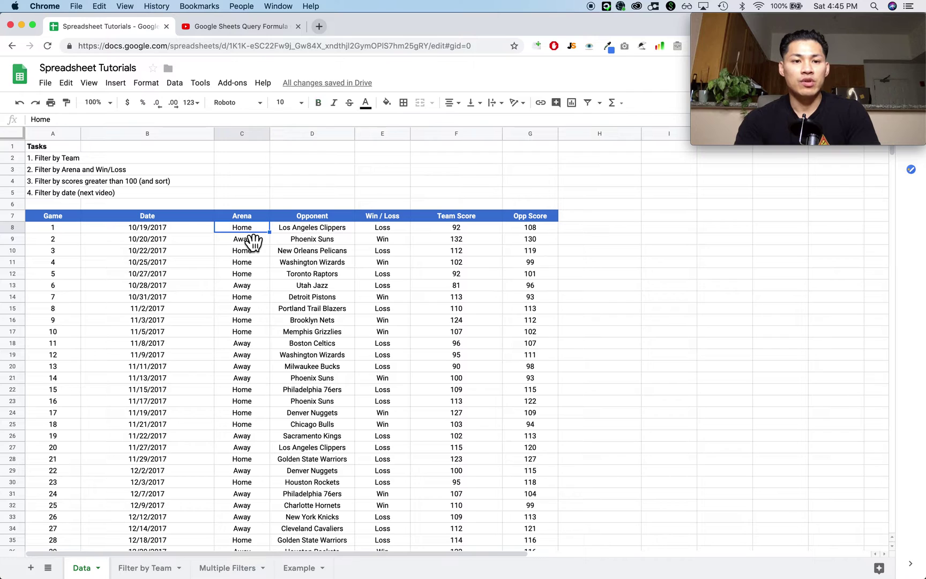
left_click(319, 227)
left_click(392, 229)
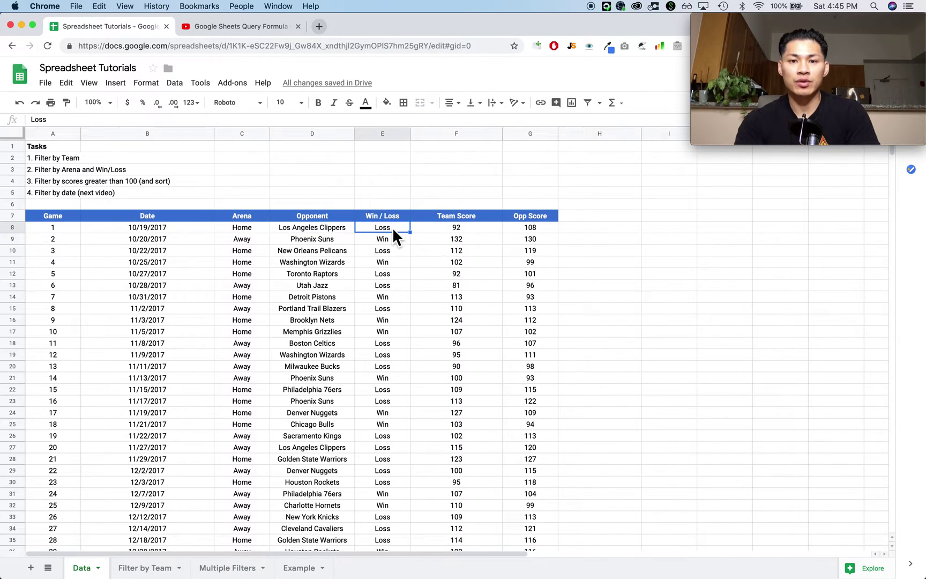
left_click(423, 227)
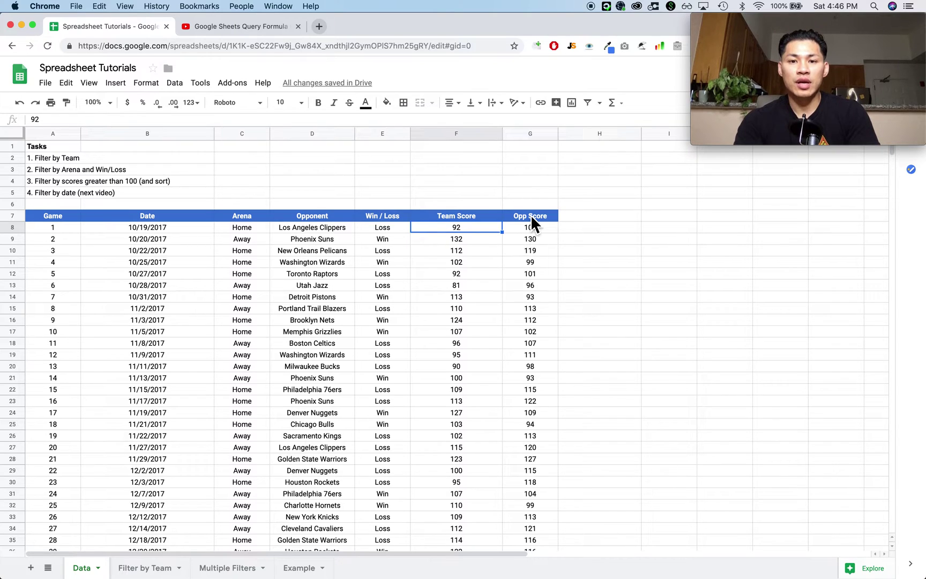
left_click(530, 216)
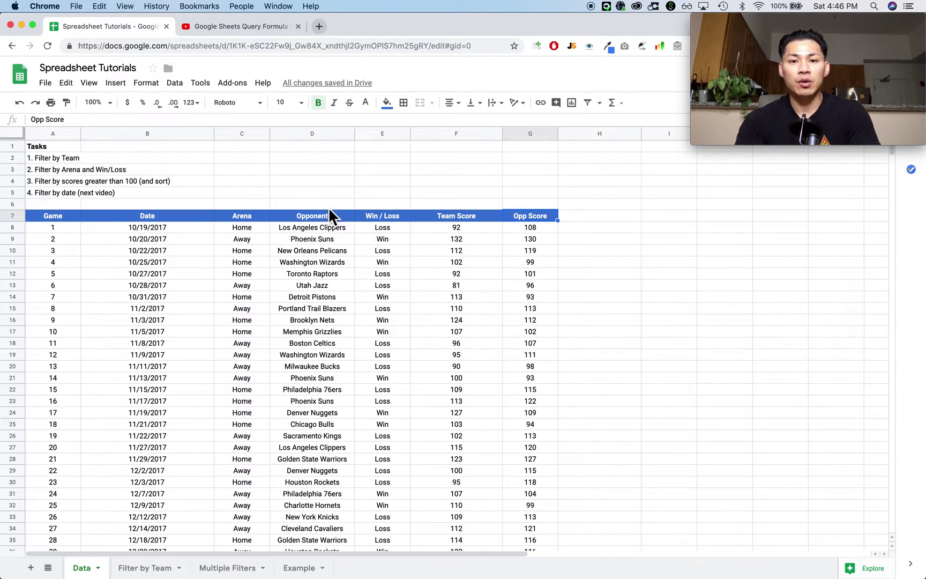
- Enter the label "Select Team" in cell A3 of the Example sheet
left_click(298, 566)
left_click(74, 172)
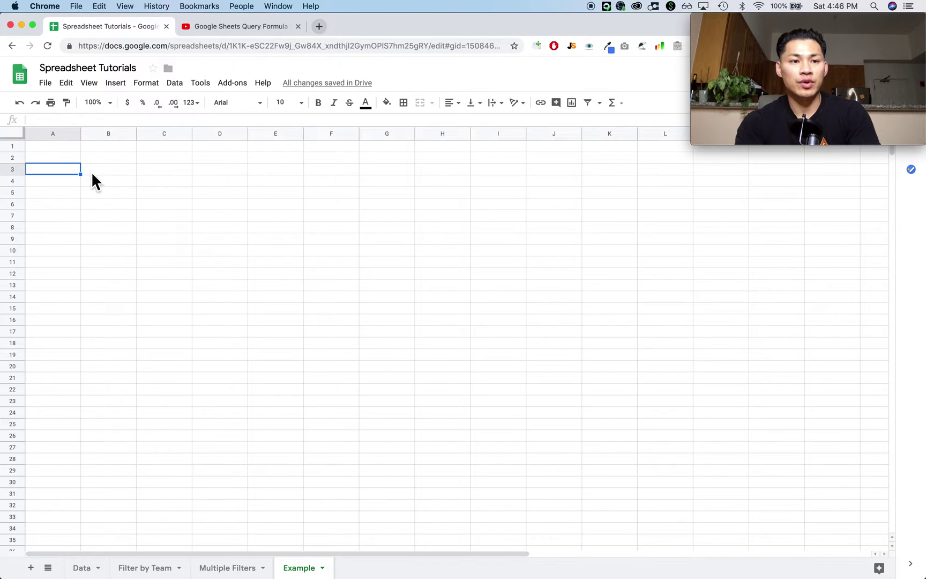
type("Se")
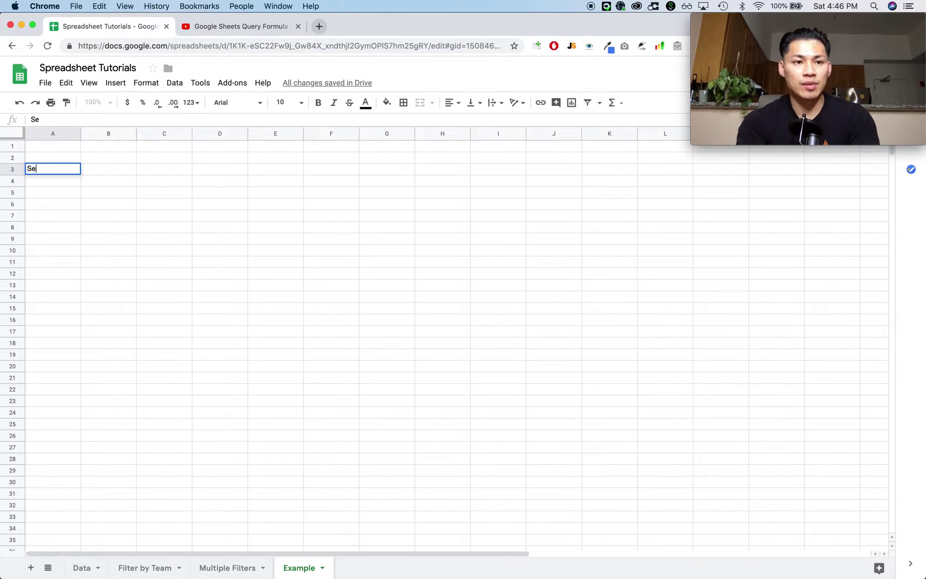
type("lect Team")
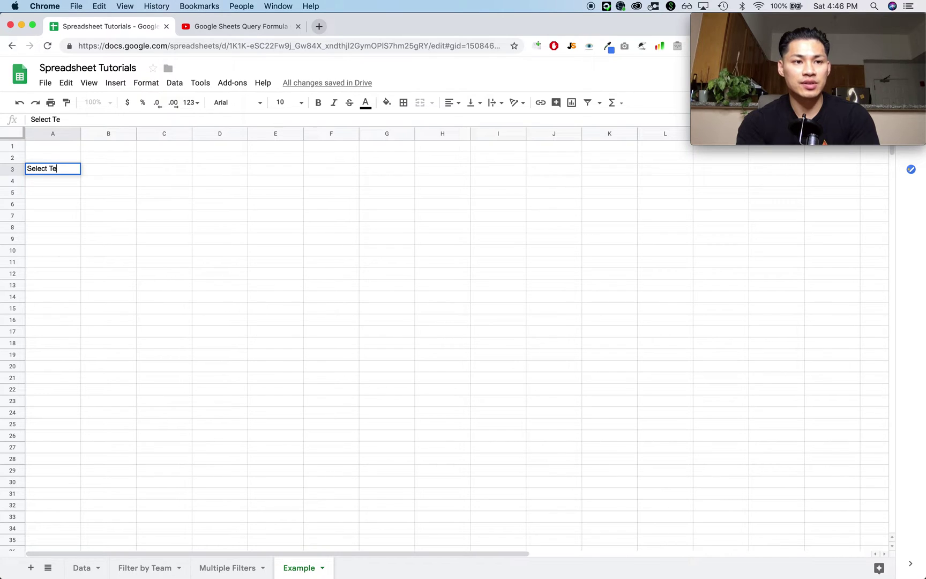
key("Tab")
- Add a data validation dropdown to cell B3 of the Example sheet, listing the opponents from Data!D8:D89
right_click(112, 171)
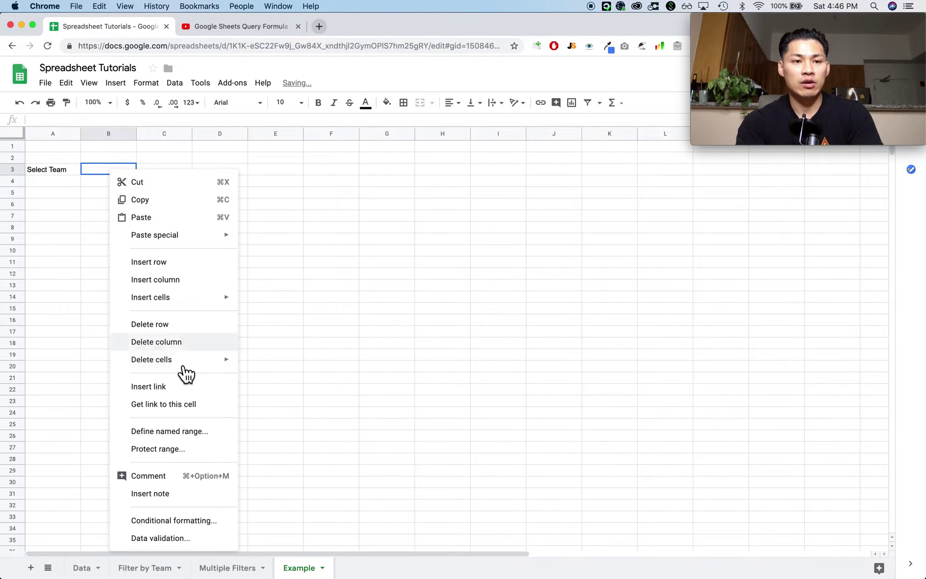
left_click(102, 174)
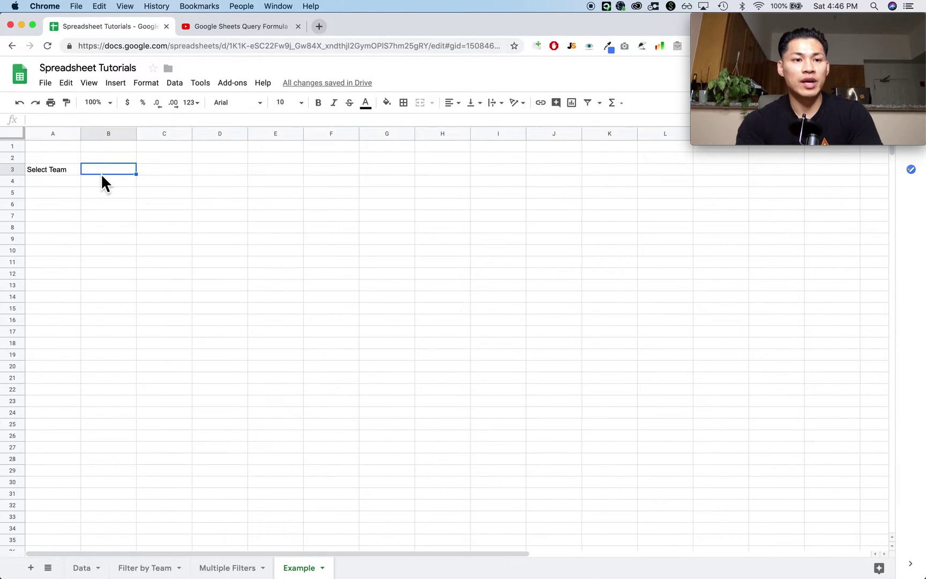
right_click(107, 171)
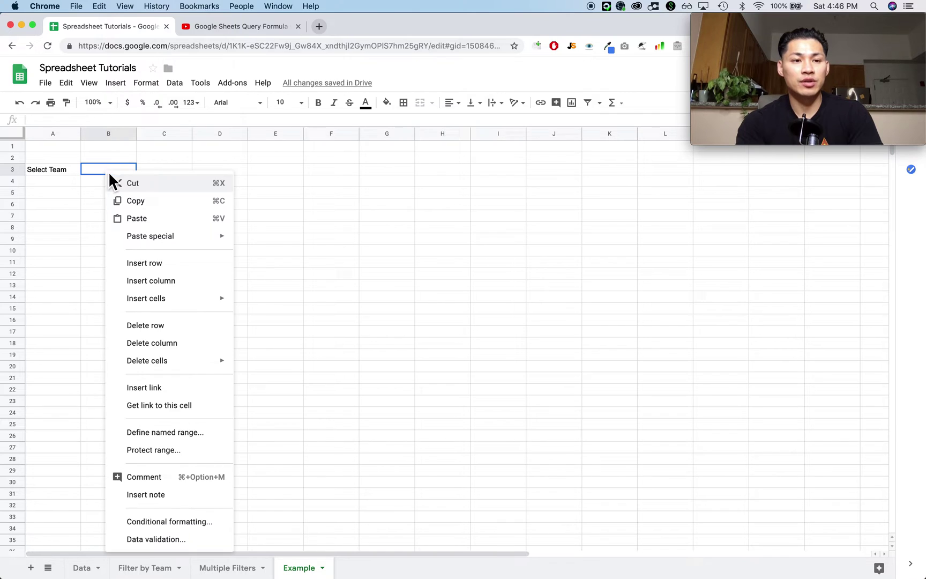
left_click(181, 538)
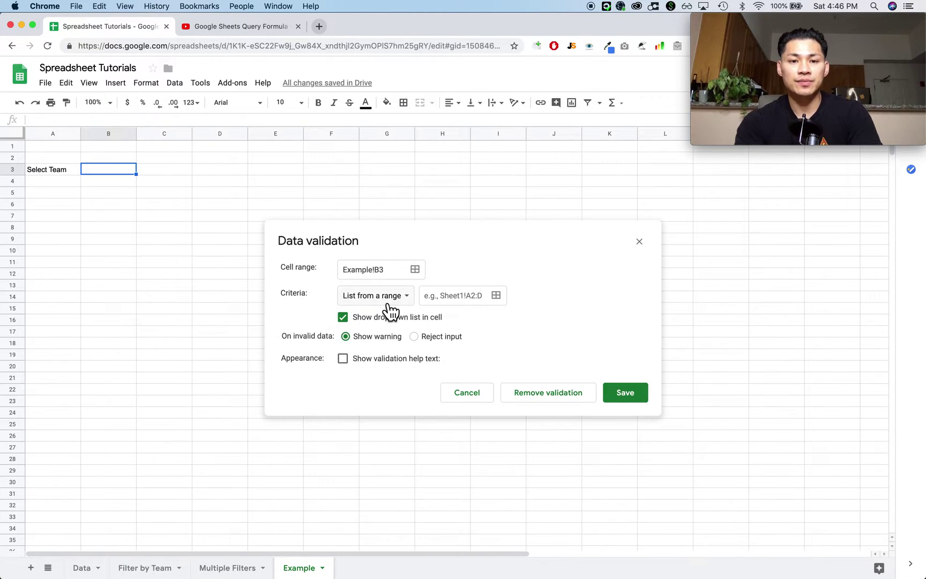
left_click(504, 298)
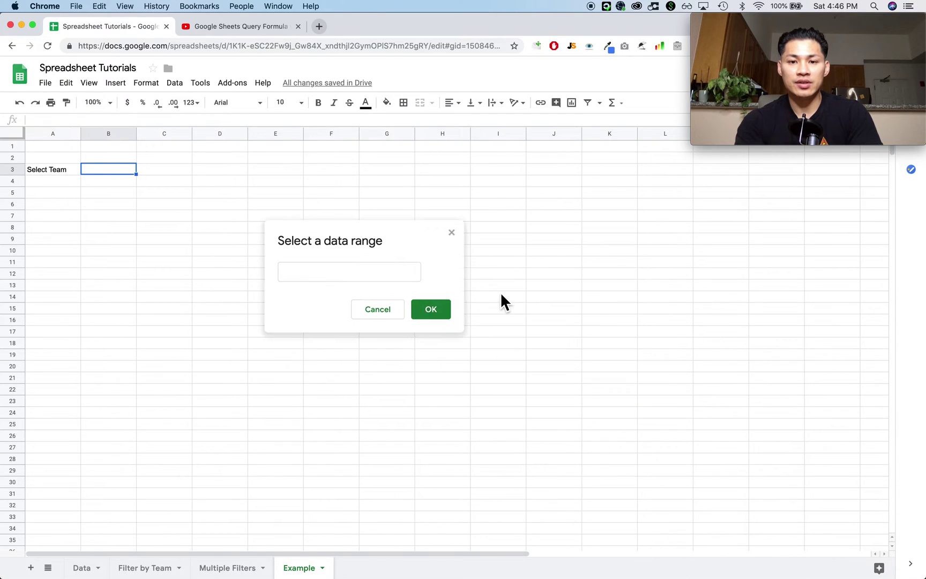
left_click(83, 569)
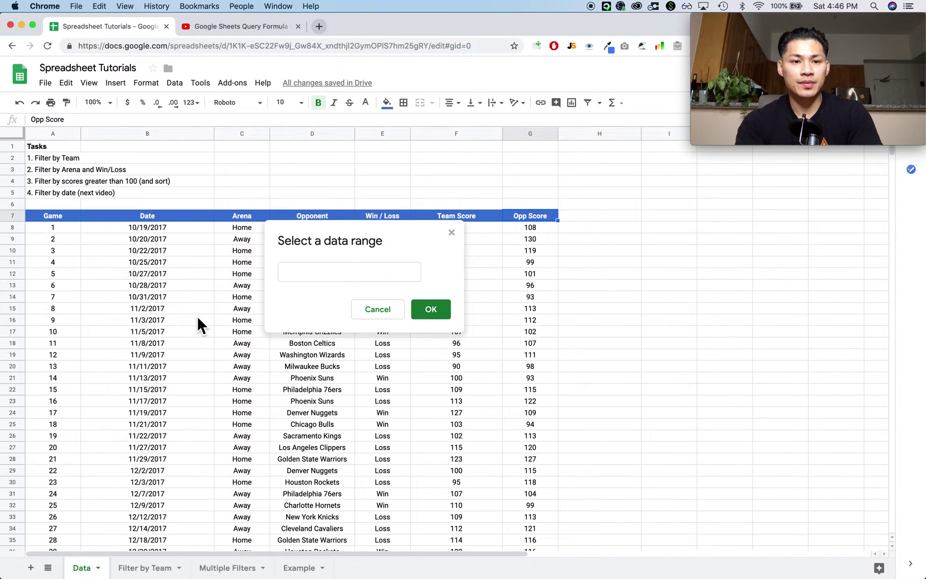
scroll(209, 311, "down", 2)
left_click(313, 182)
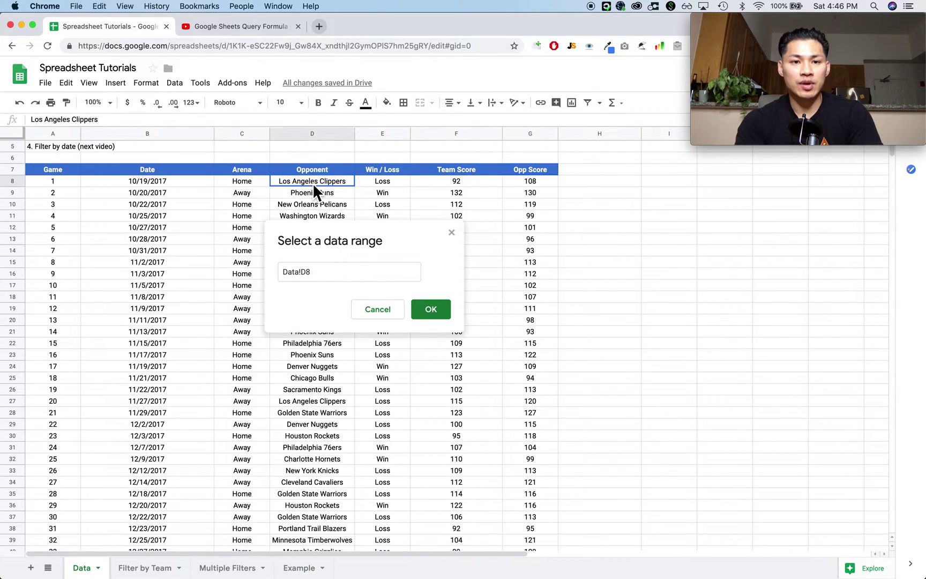
left_click_drag(313, 183, 331, 342)
scroll(324, 428, "down", 5)
scroll(332, 431, "down", 10)
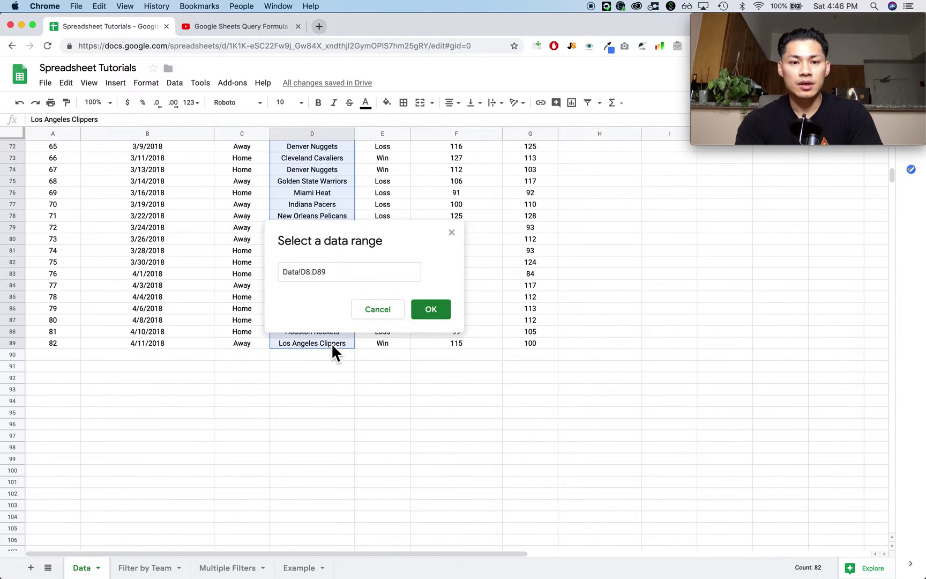
left_click(444, 317)
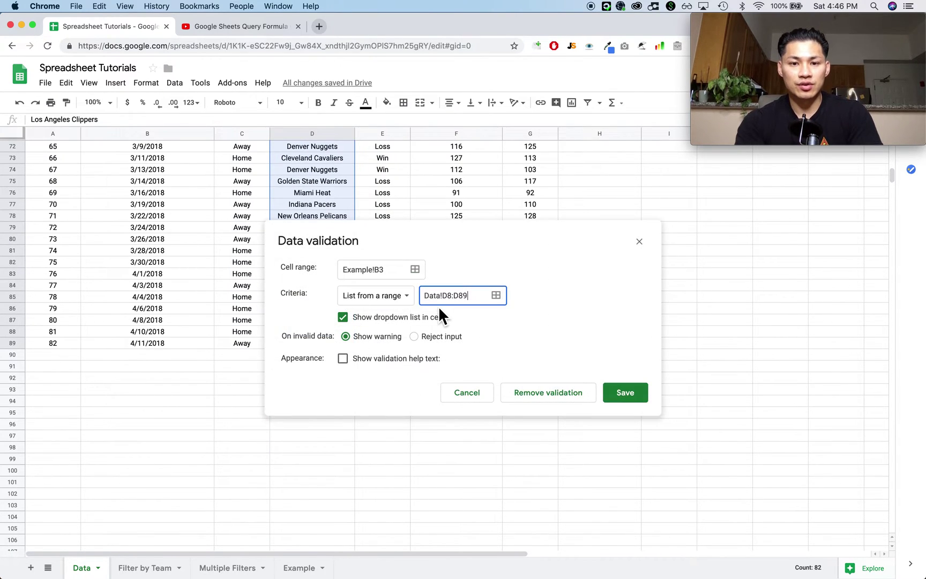
left_click(625, 392)
- Return to the Example sheet and widen column B to make room for the team names
left_click(298, 567)
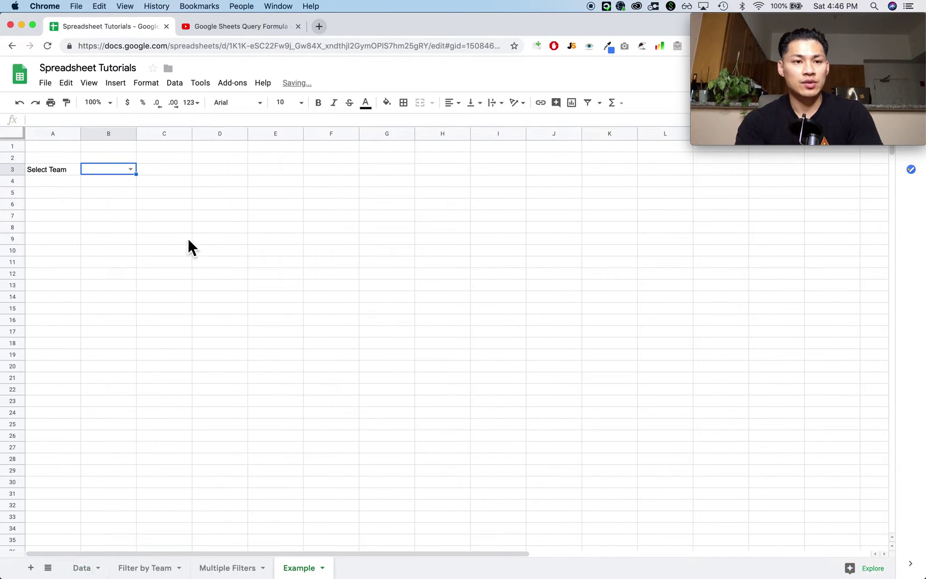
left_click(174, 193)
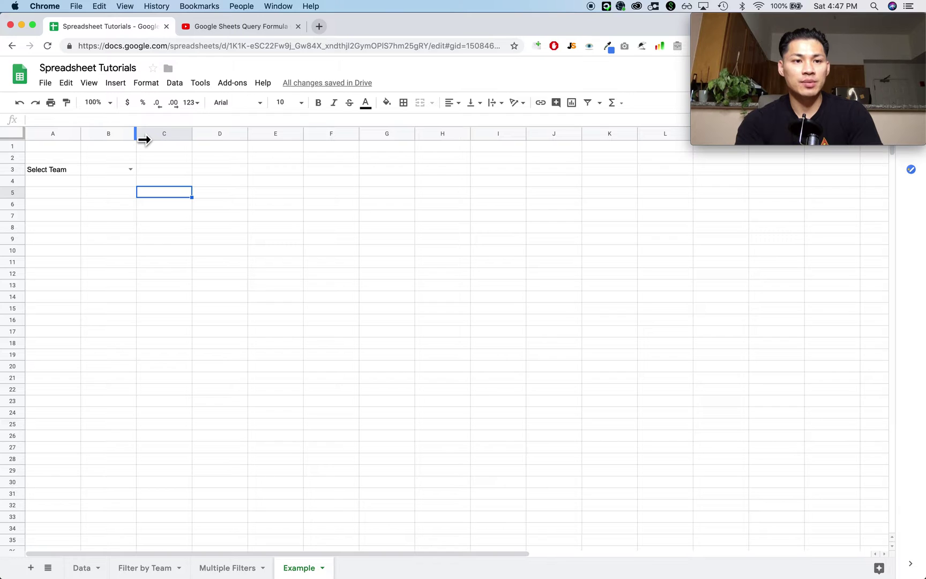
left_click_drag(141, 137, 170, 170)
- Examine the team names and their order in the dropdown list of cell B3
left_click(157, 170)
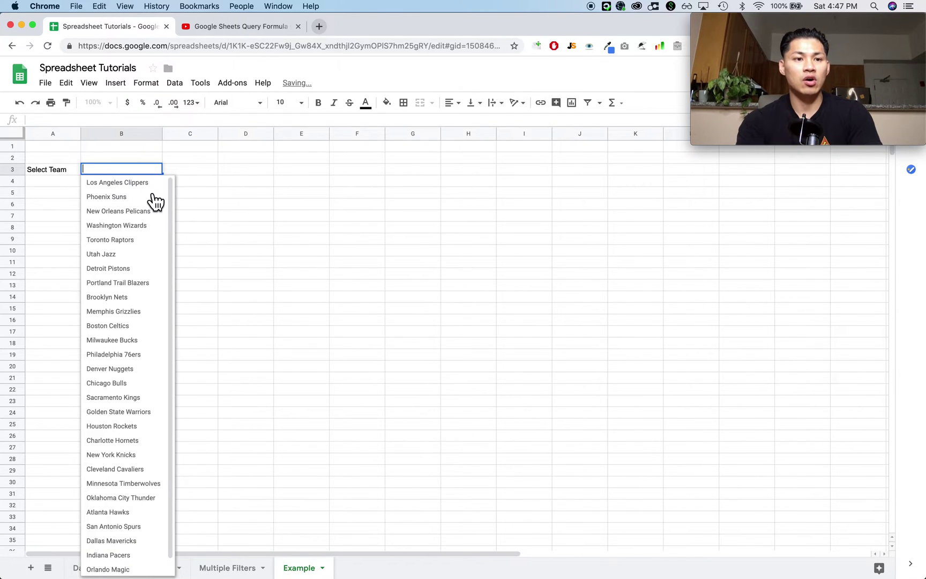
scroll(150, 220, "down", 1)
scroll(131, 370, "up", 1)
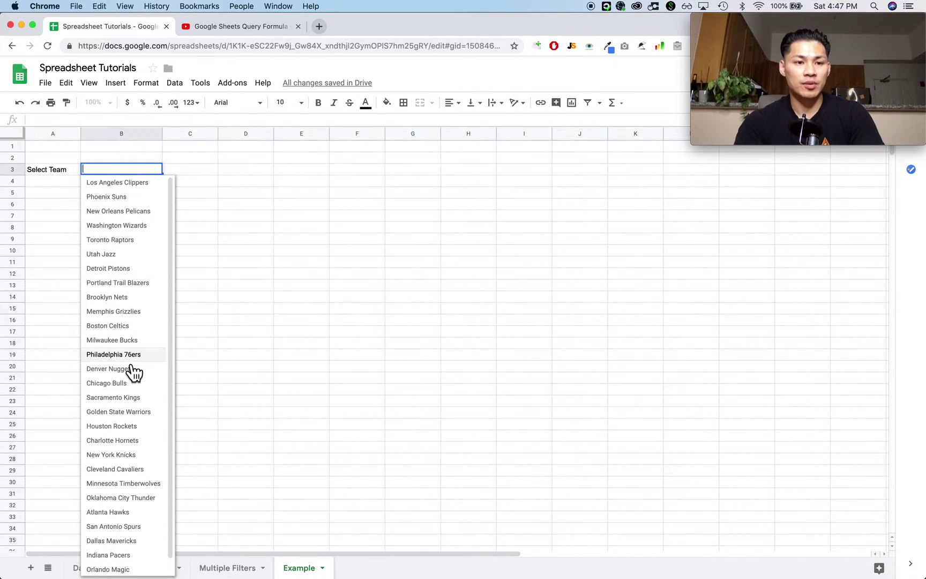
left_click(236, 196)
left_click(156, 171)
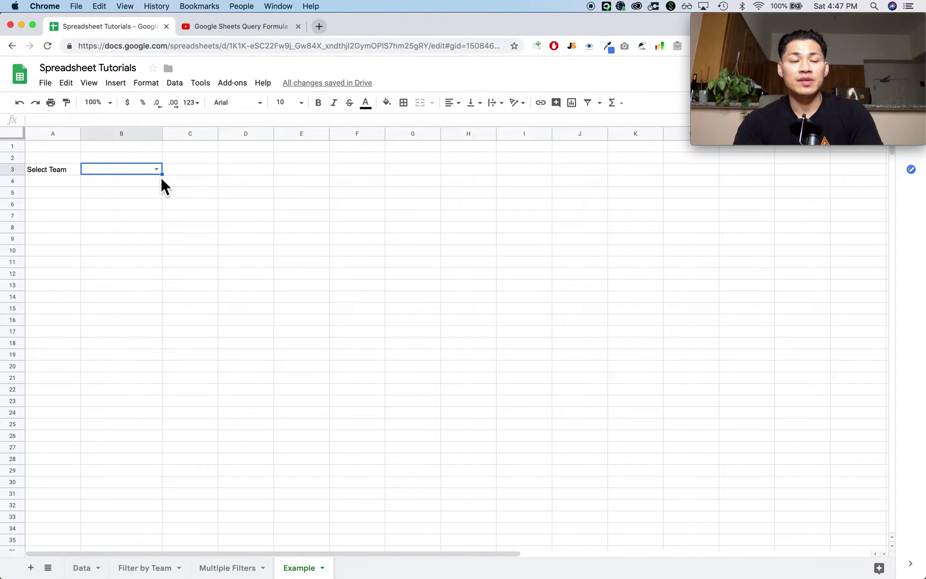
left_click(157, 170)
scroll(130, 279, "down", 1)
scroll(131, 278, "up", 1)
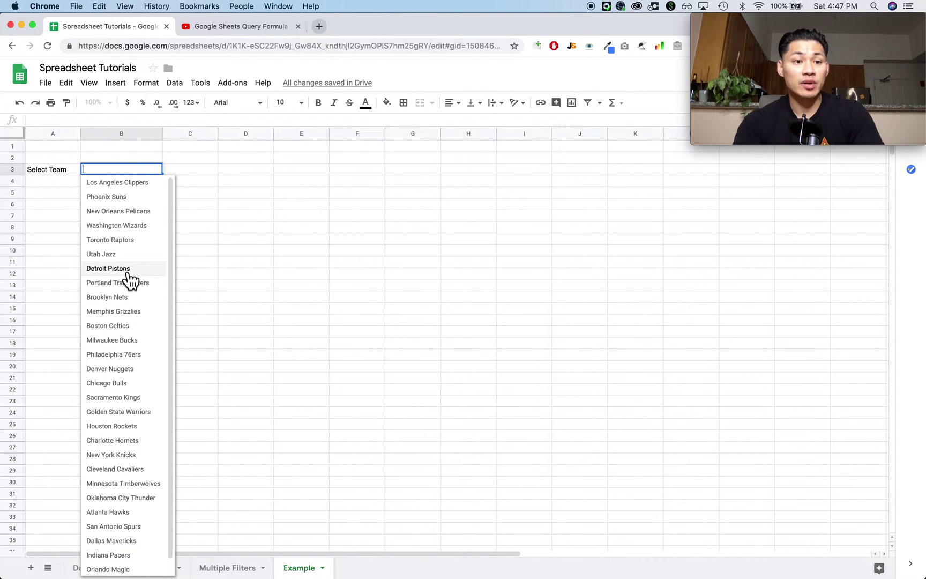
left_click(229, 227)
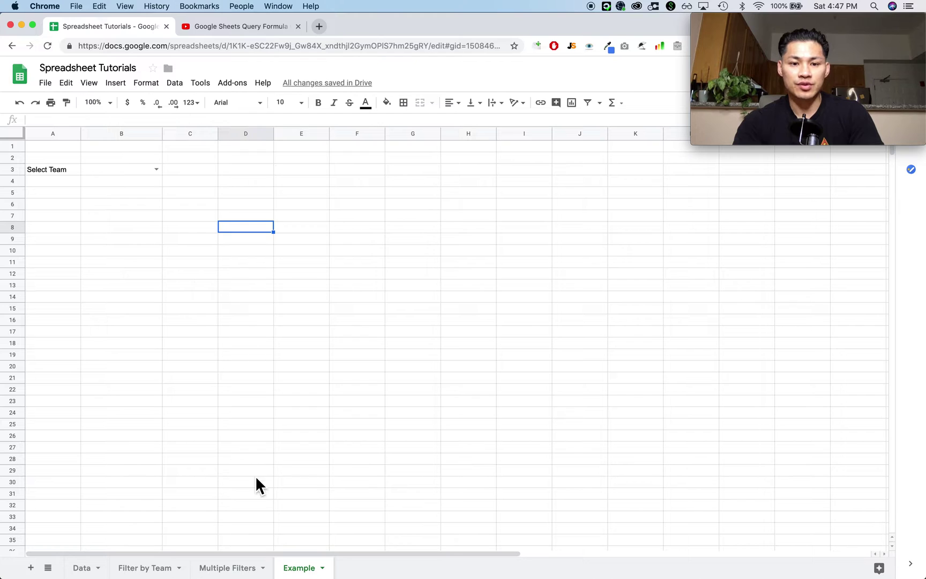
- Add a new sheet to the spreadsheet and name it "Dropdown"
left_click(31, 567)
double_click(370, 569)
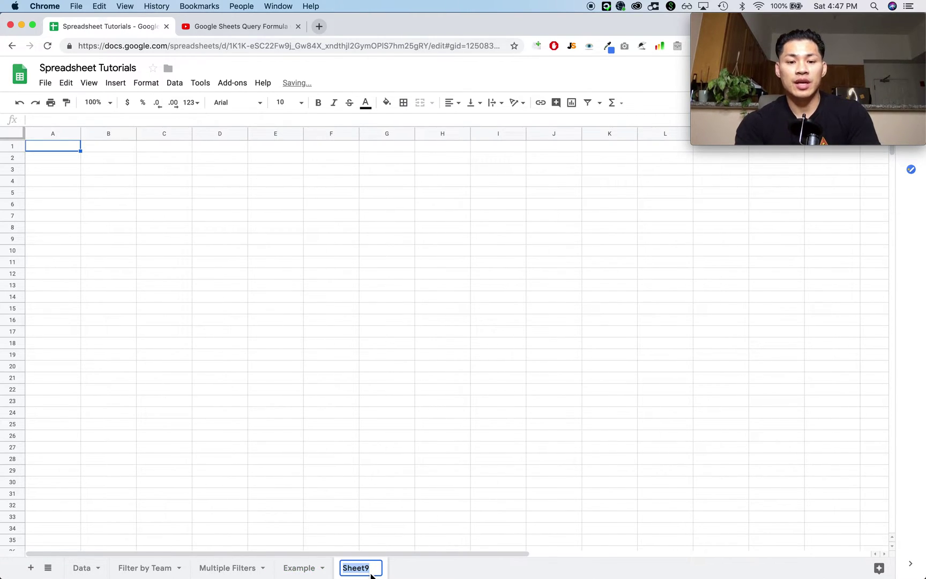
type("Data Validation")
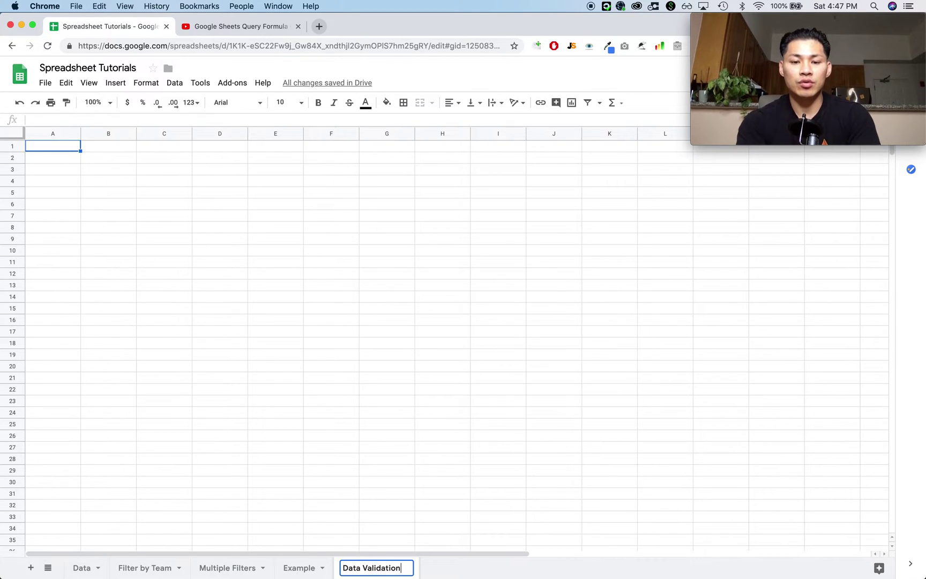
key("super+a")
type("Dropdown")
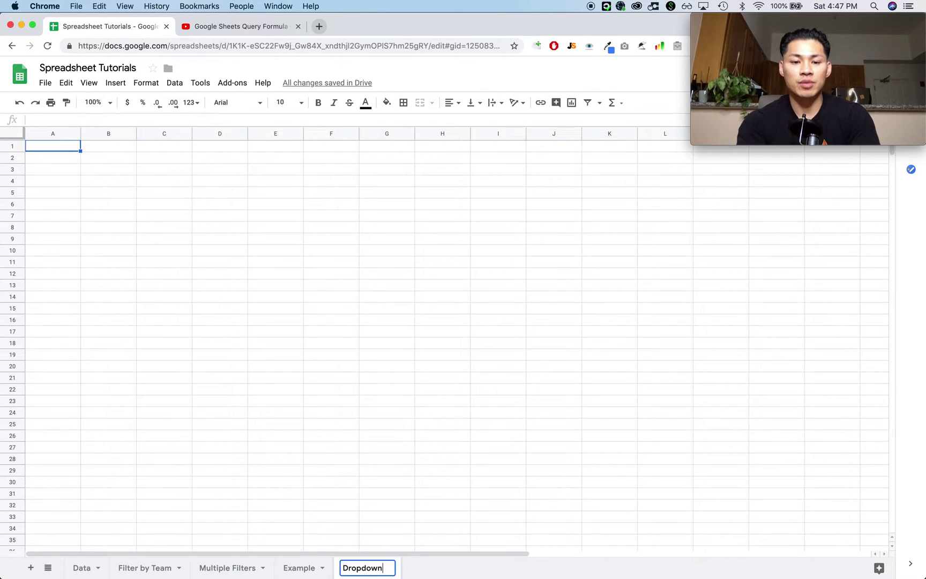
key("Return")
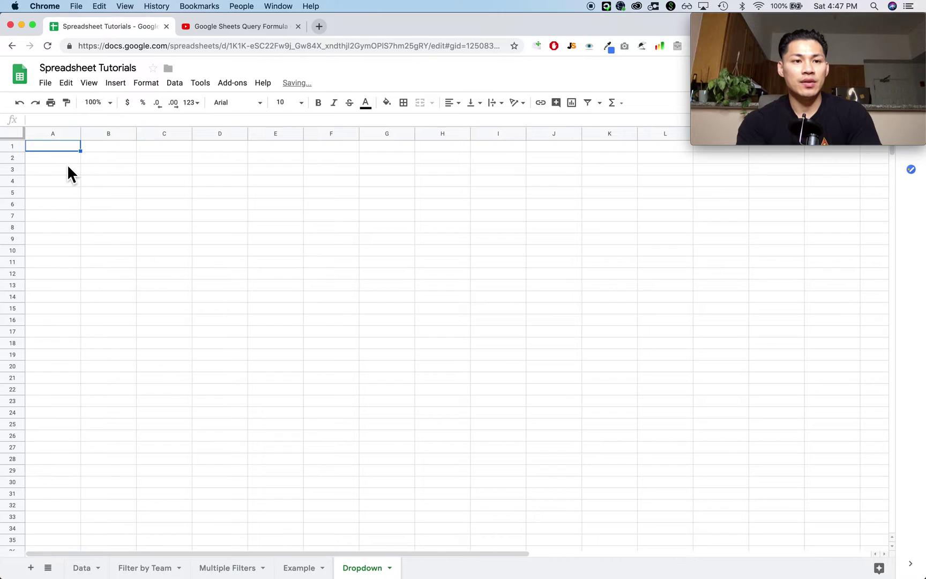
- Enter the header "Opponent Team" in cell A2 of the Dropdown sheet
left_click(68, 160)
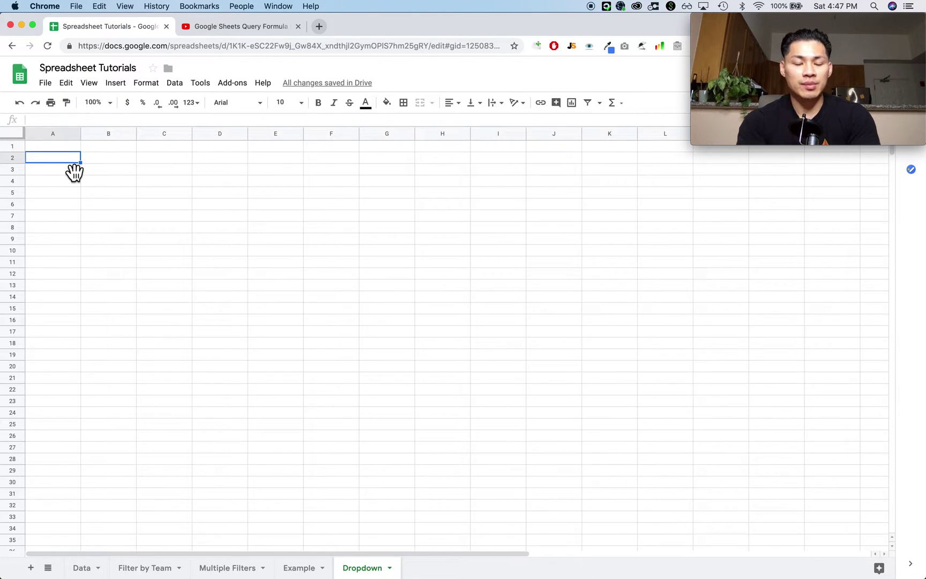
type("Team")
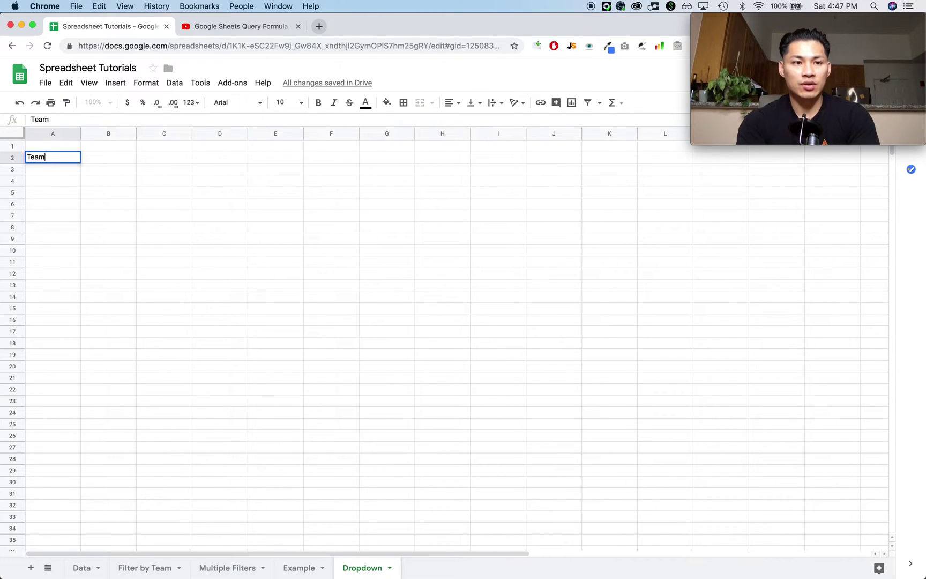
key("BackSpace")
key("BackSpace")
key("BackSpace")
key("BackSpace")
type("Op")
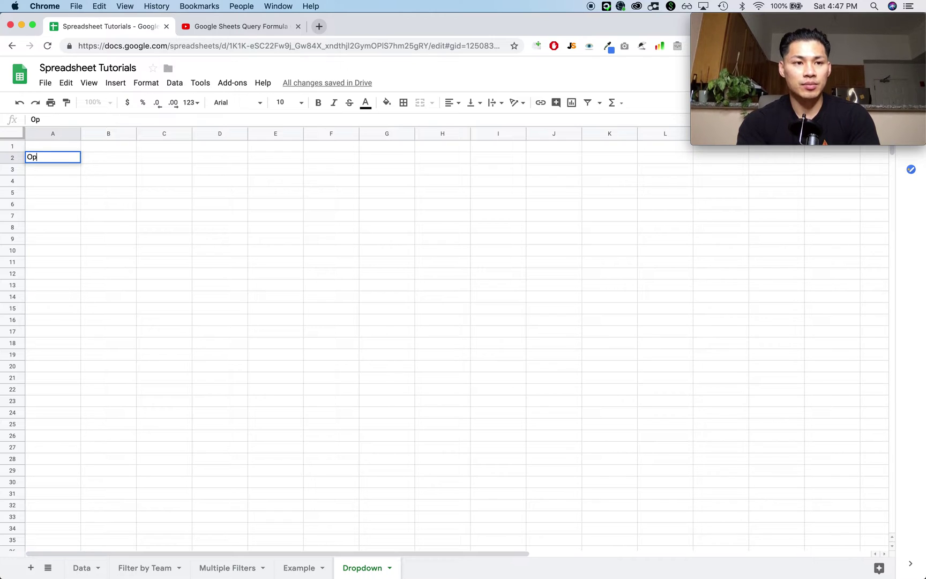
type("ponent Team")
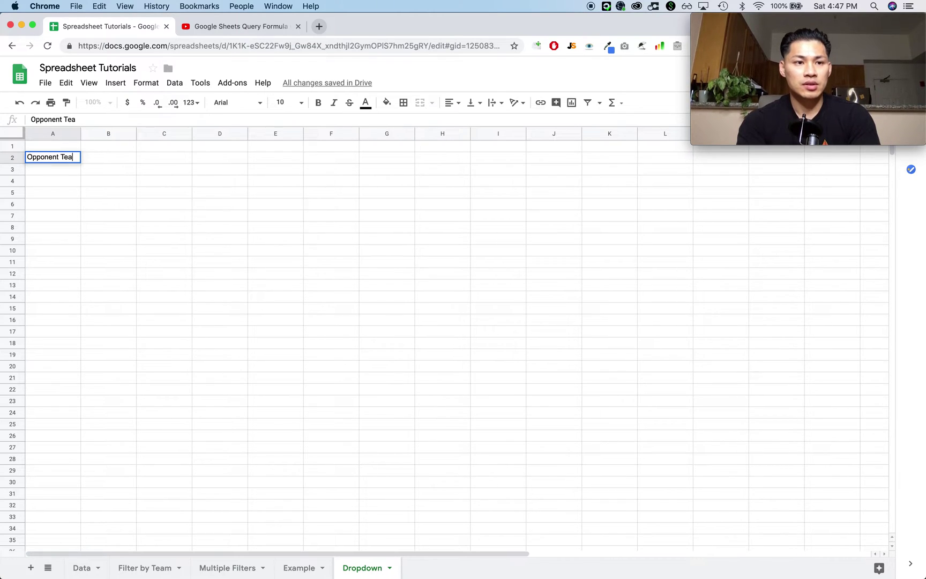
key("Return")
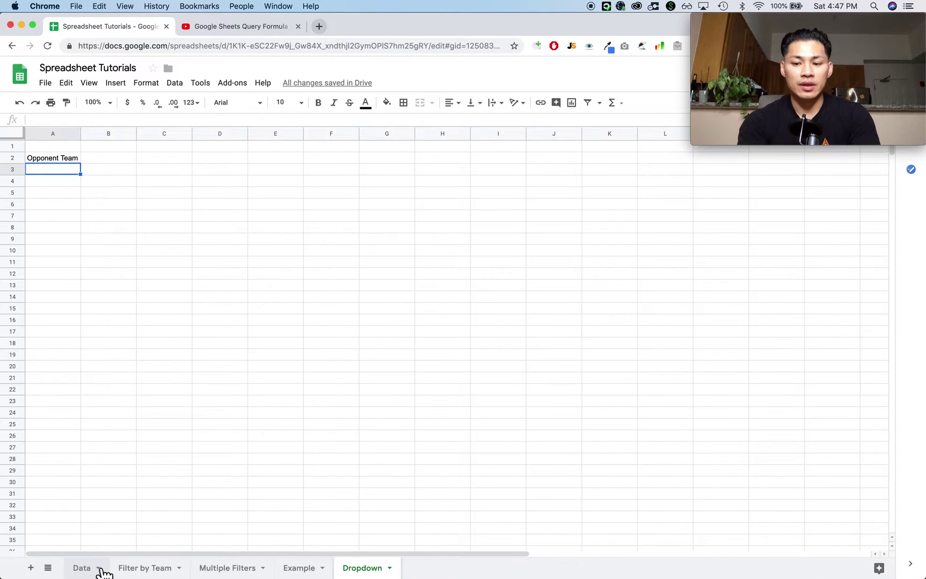
- Enter =UNIQUE(Data!D8:D89) in cell A3 of the Dropdown sheet and fit column A to the team names
type("=uni")
key("Tab")
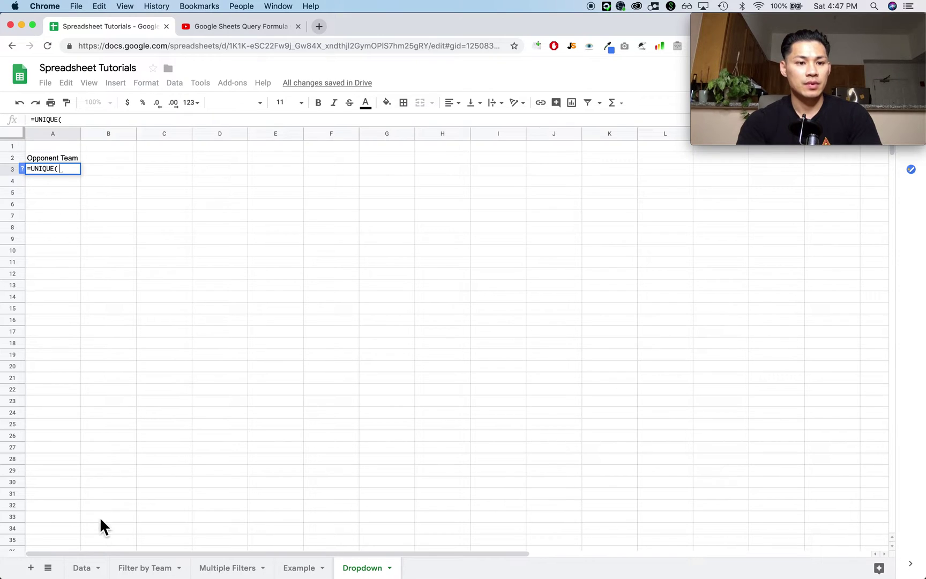
left_click(91, 568)
scroll(279, 152, "up", 20)
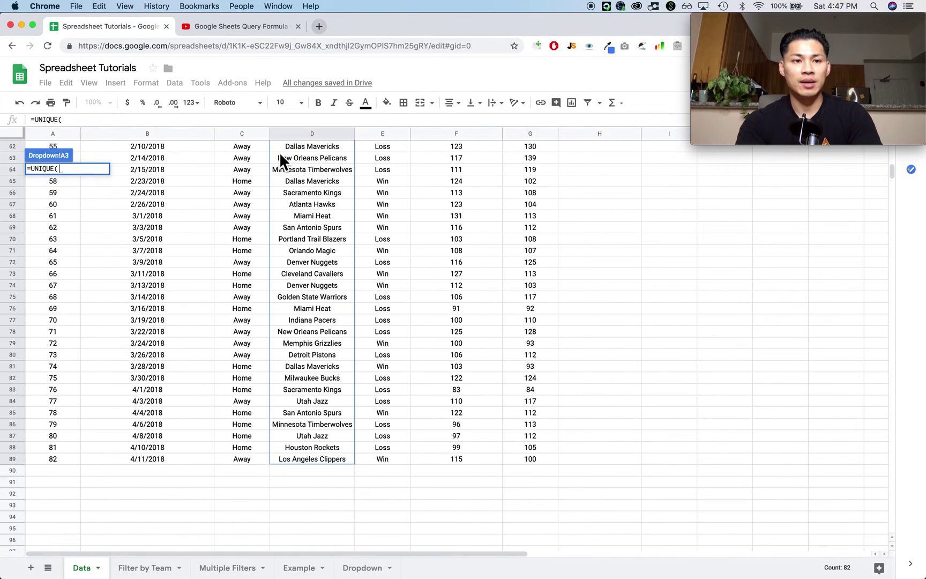
left_click(317, 231)
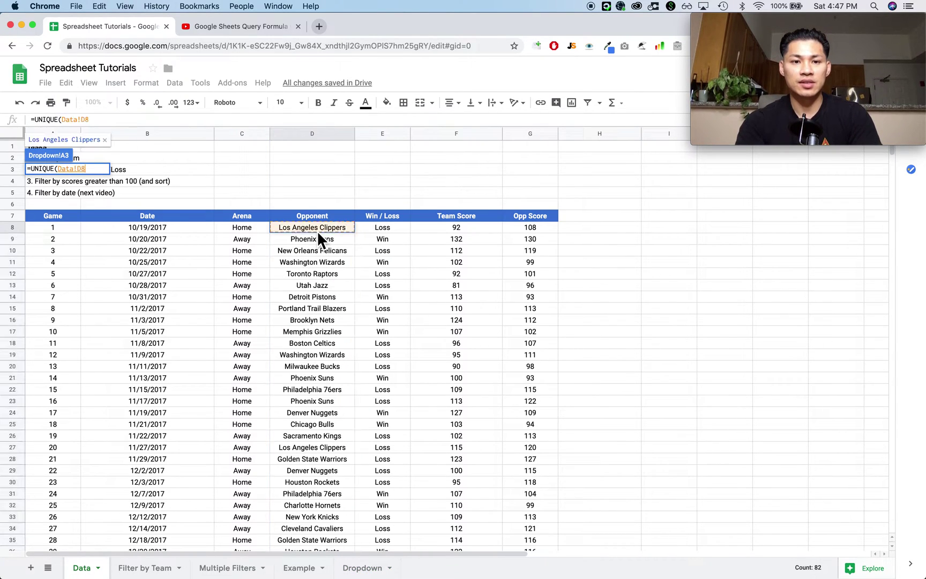
left_click_drag(317, 231, 332, 403)
scroll(321, 501, "down", 5)
scroll(322, 471, "down", 7)
scroll(329, 472, "down", 4)
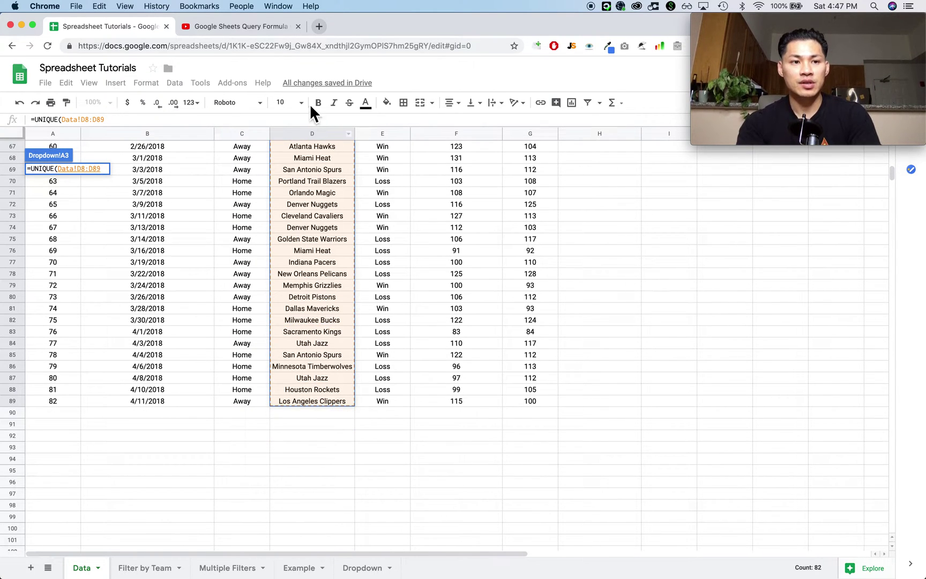
key("Return")
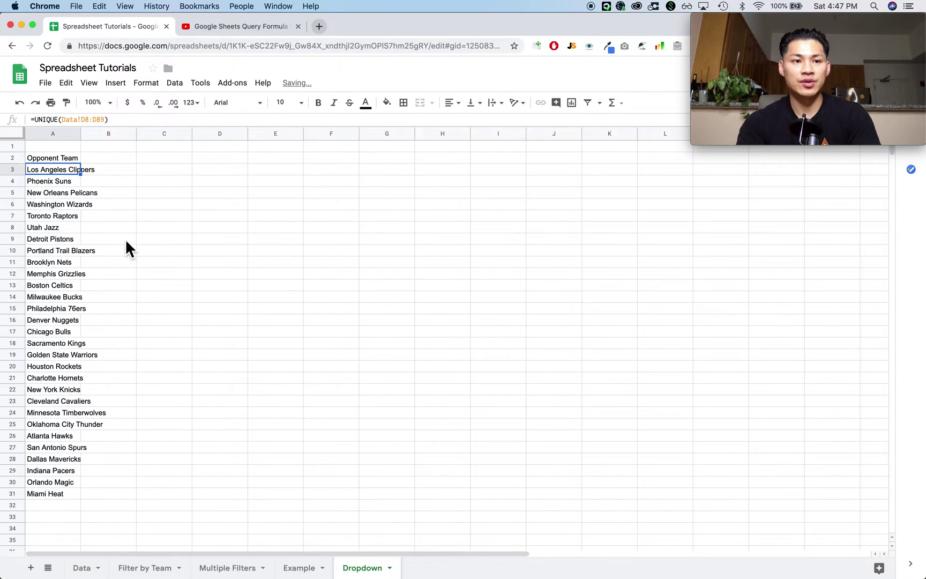
double_click(80, 138)
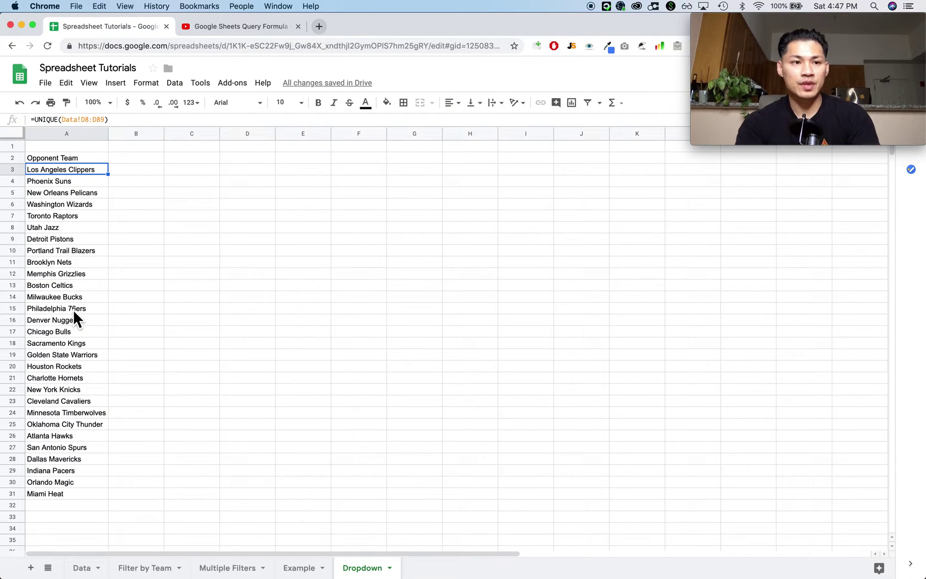
- Wrap the A3 formula in SORT so it reads =SORT(UNIQUE(Data!D8:D89))
left_click(36, 119)
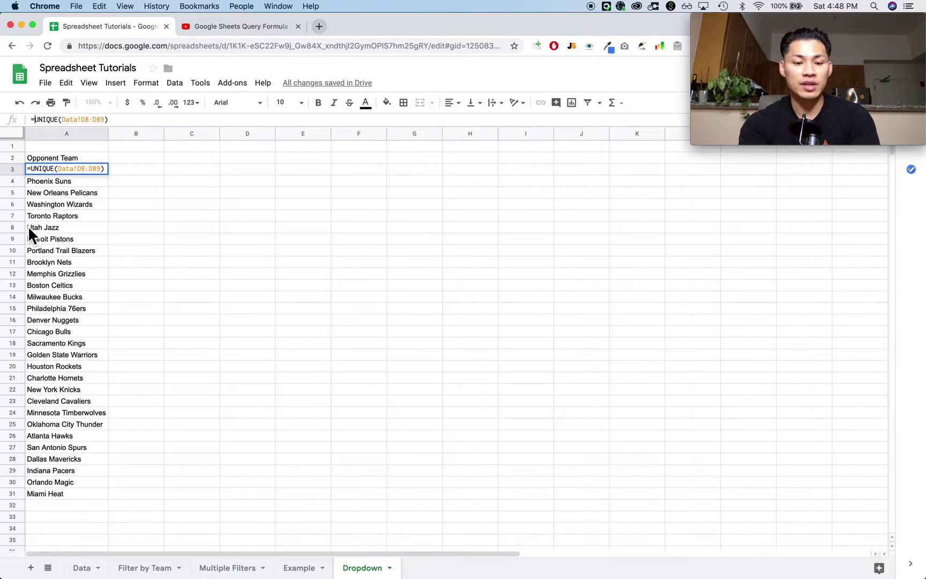
type("S")
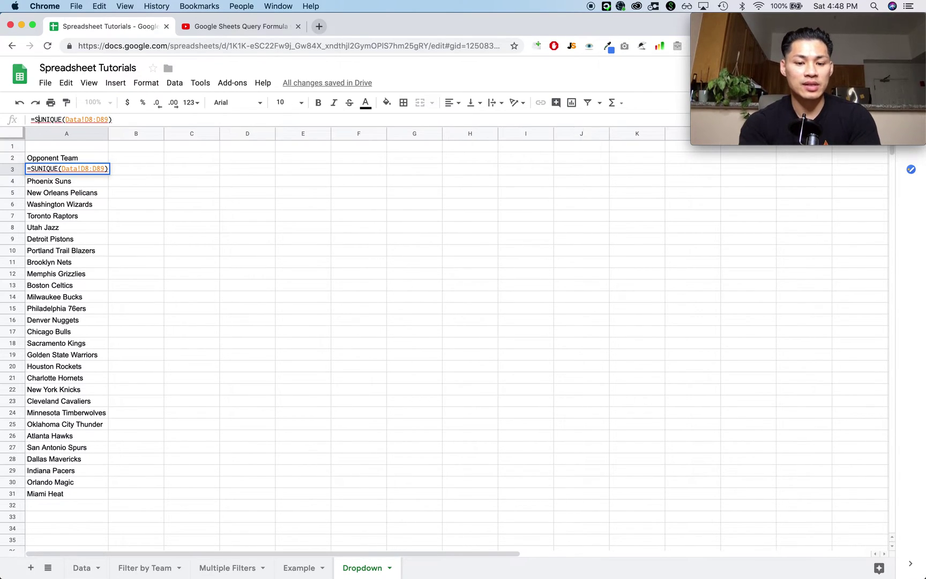
type("ORT")
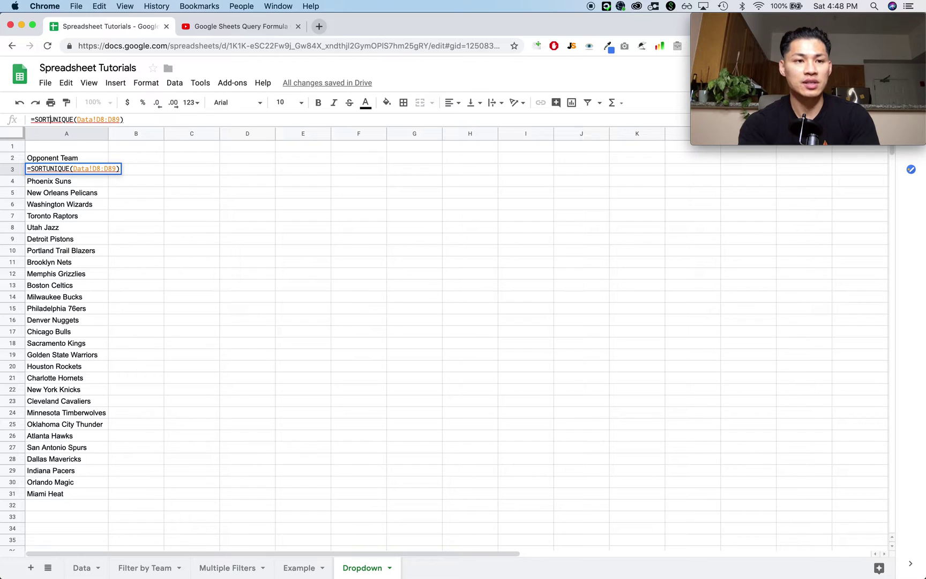
type("(")
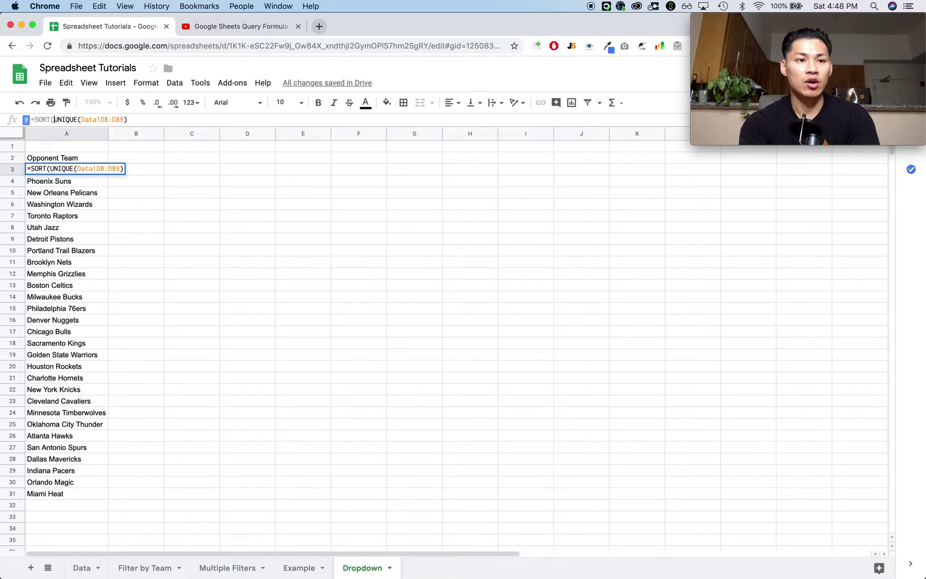
left_click(147, 127)
type(")")
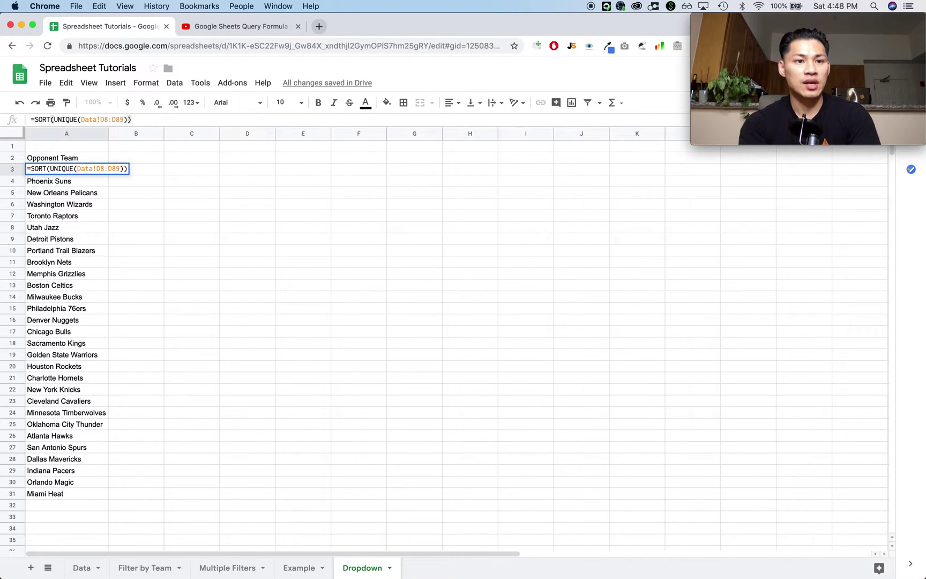
key("Return")
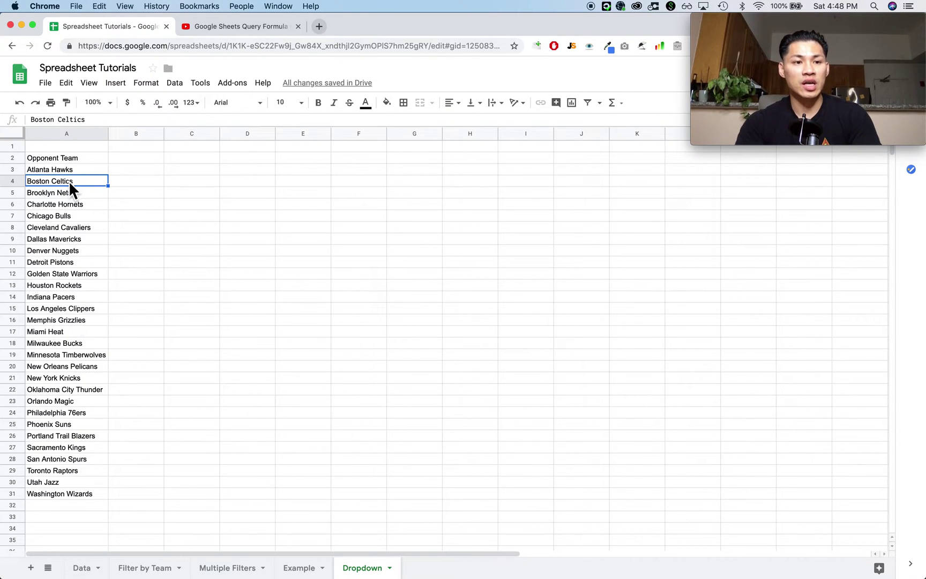
- Change the data validation source of cell B3 in the Example sheet to Dropdown!A3:A31 and return to that sheet
left_click(300, 567)
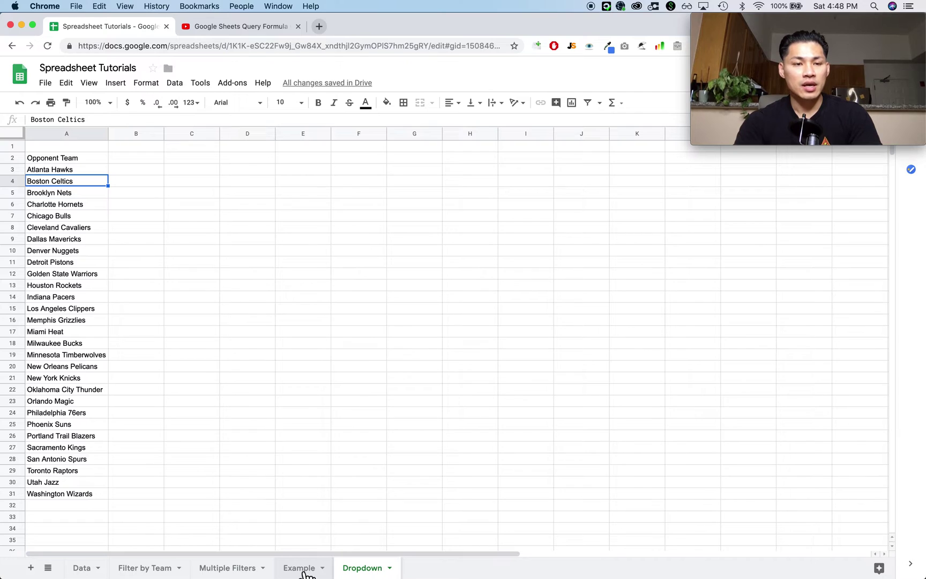
left_click(145, 172)
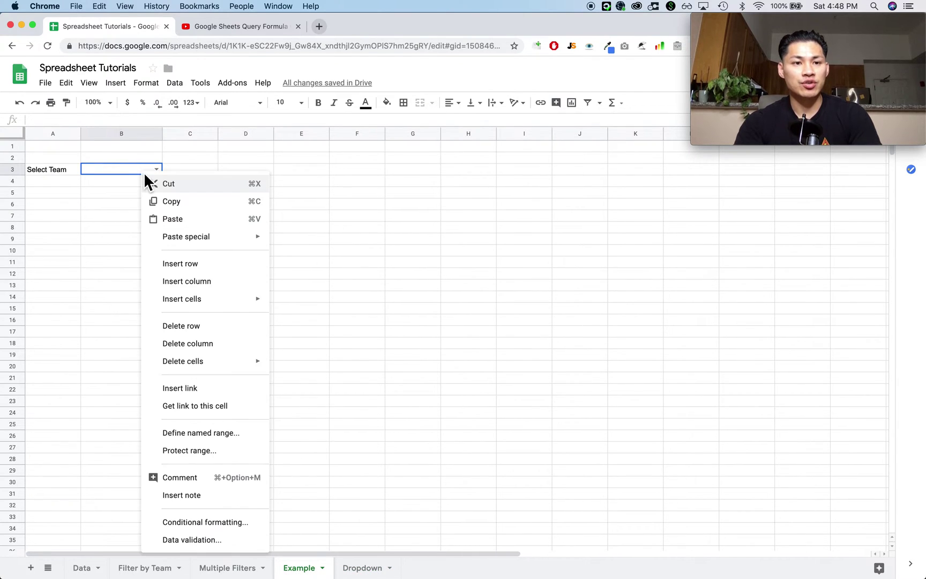
right_click(144, 172)
left_click(192, 539)
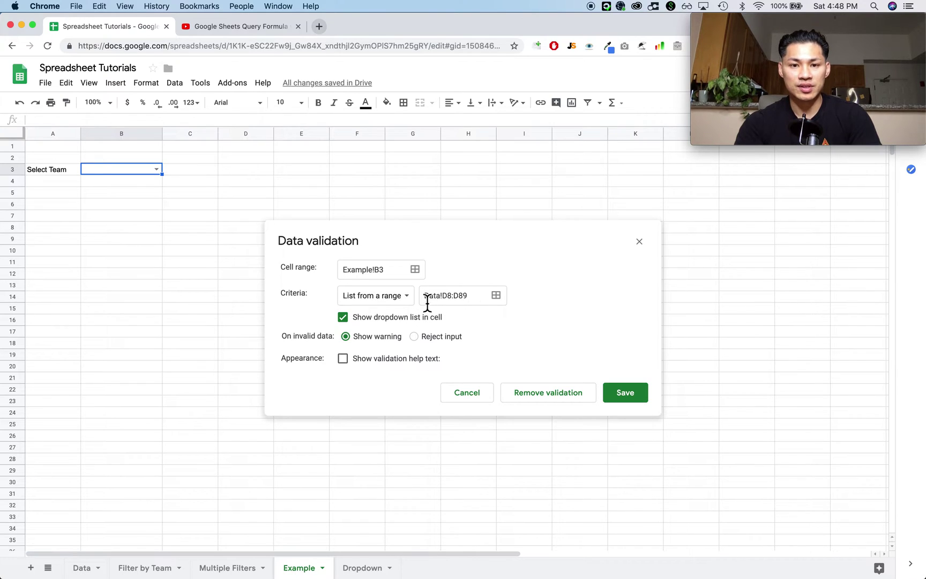
left_click(496, 295)
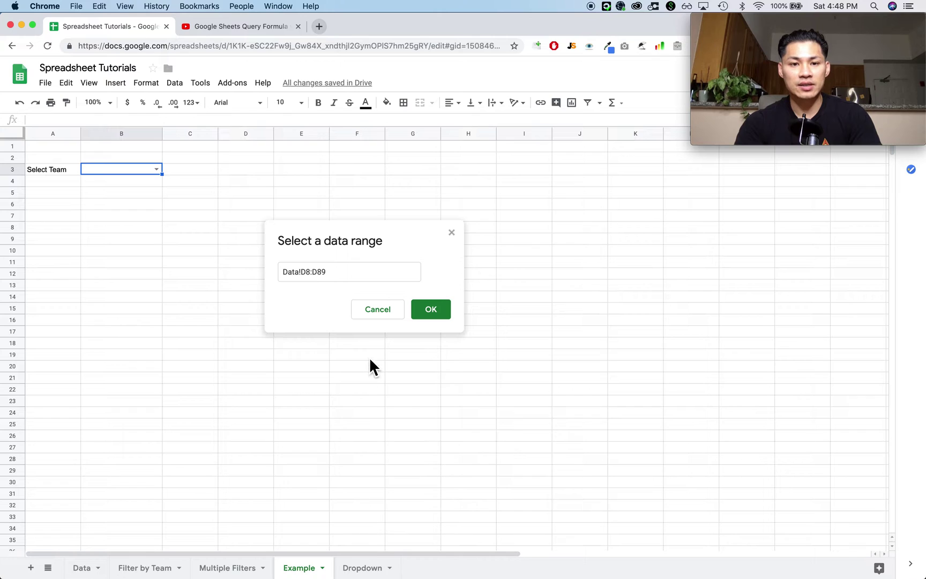
left_click(377, 568)
left_click_drag(98, 173, 99, 485)
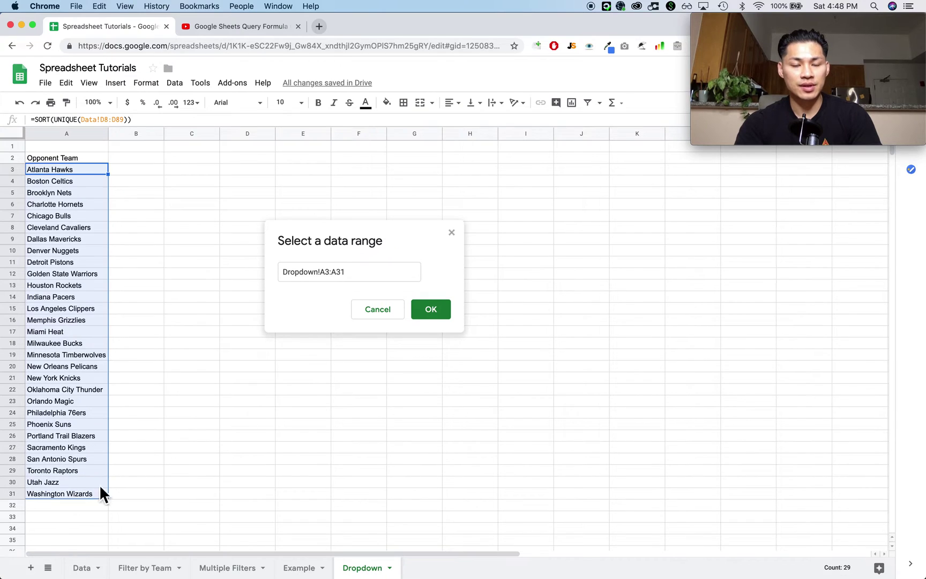
left_click(435, 315)
left_click(624, 392)
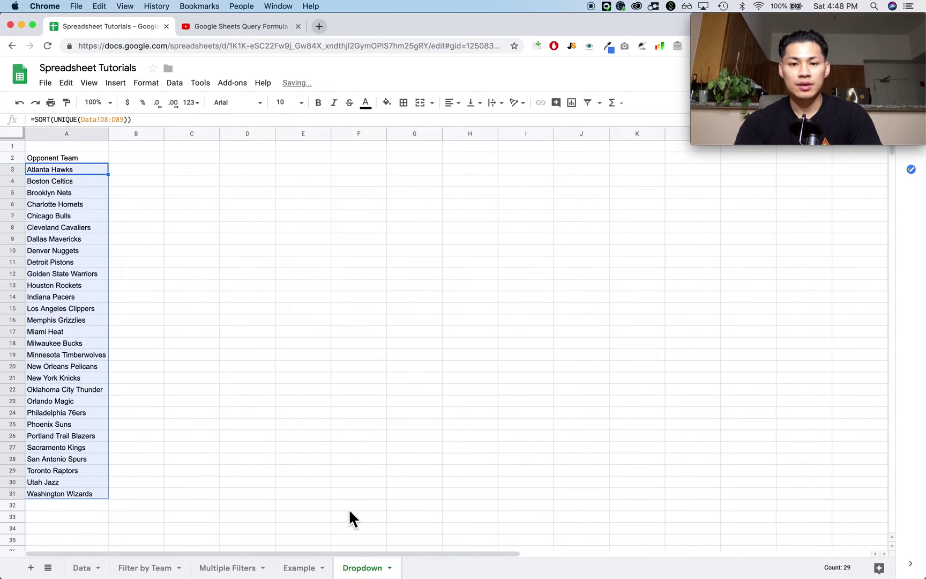
left_click(307, 567)
left_click(169, 194)
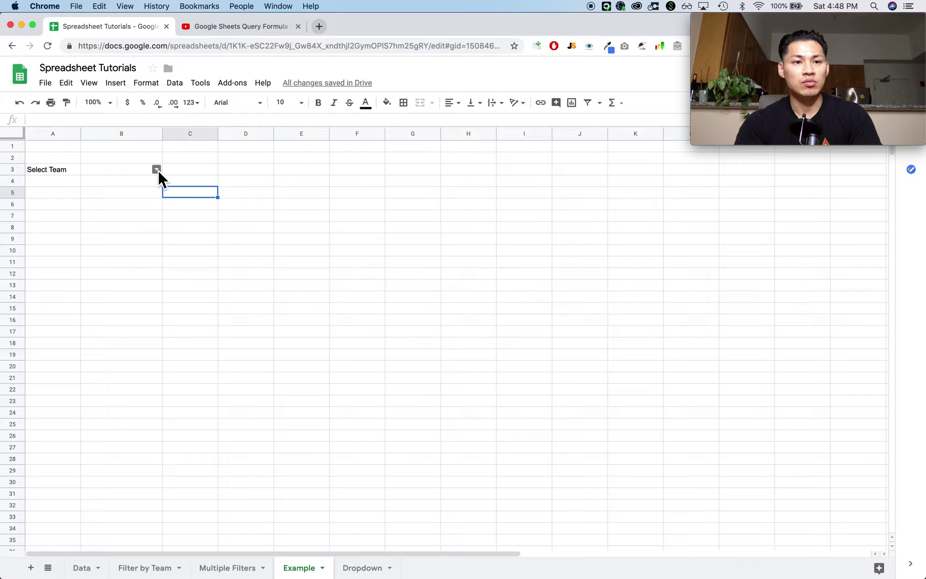
- Look through the team dropdown in cell B3 of the Example sheet and choose Boston Celtics
left_click(157, 169)
scroll(131, 369, "down", 1)
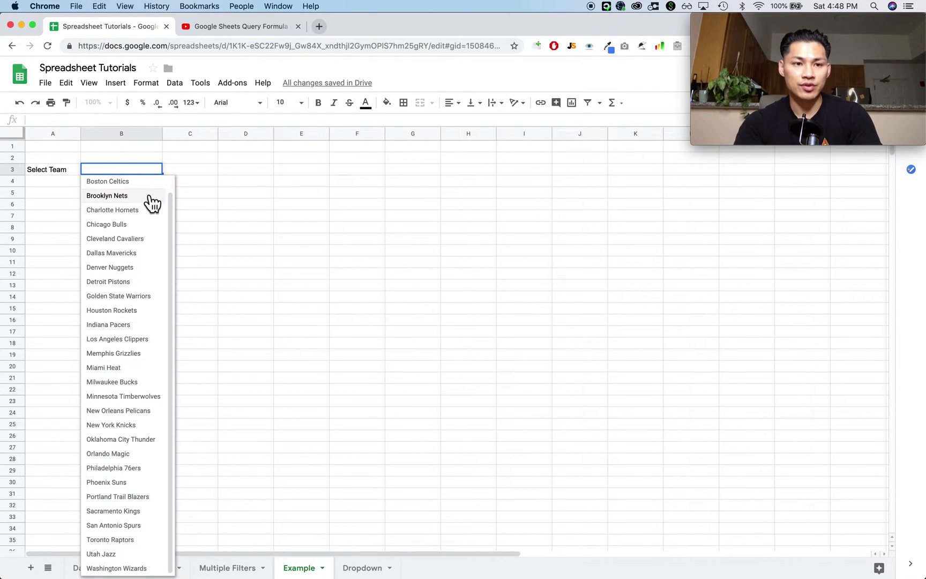
scroll(142, 214, "up", 1)
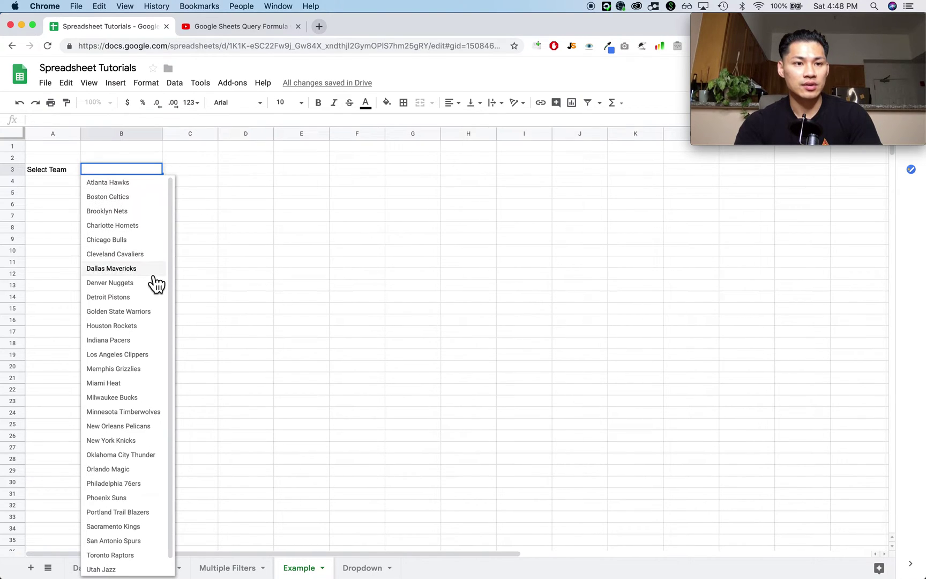
left_click(134, 203)
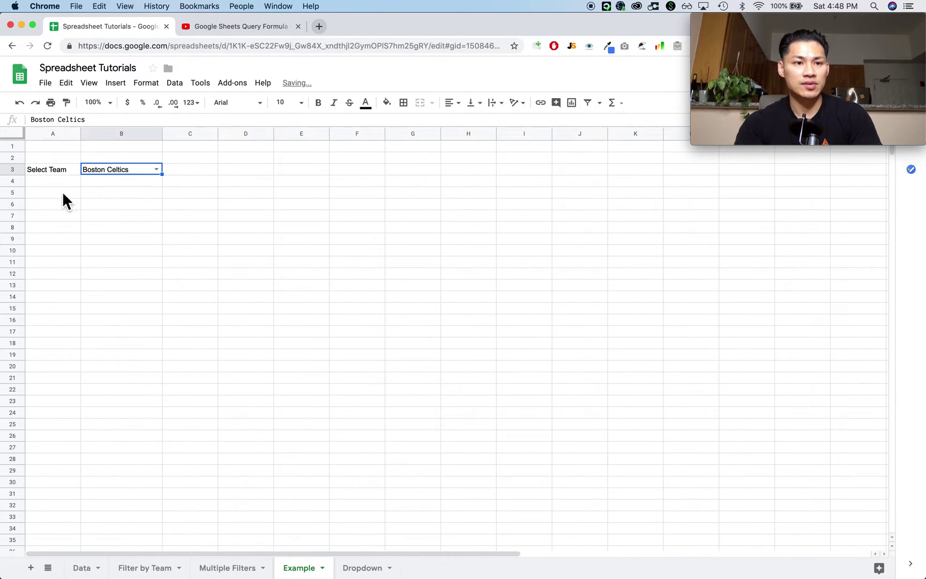
- Start a QUERY formula in cell A5 of the Example sheet and consult its argument help
left_click(62, 191)
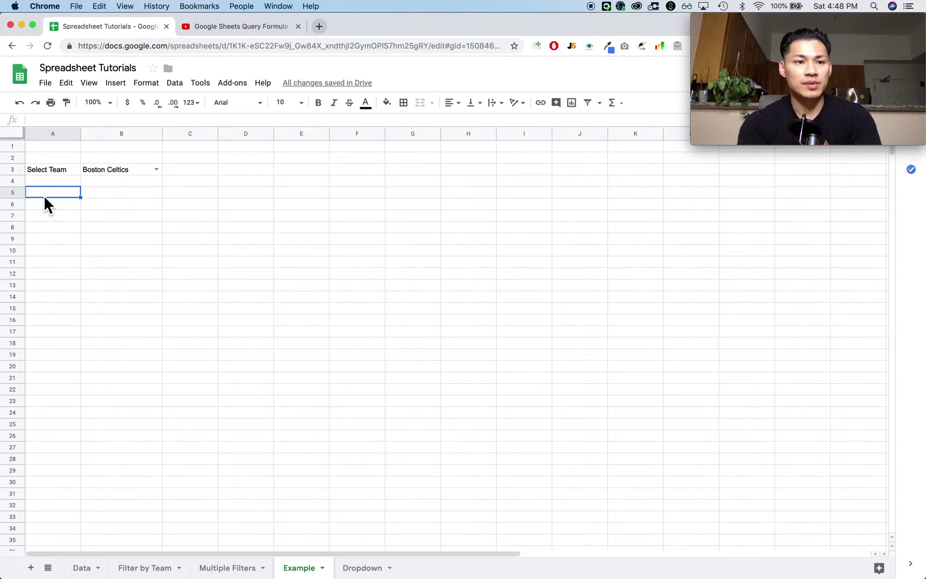
type("=QU")
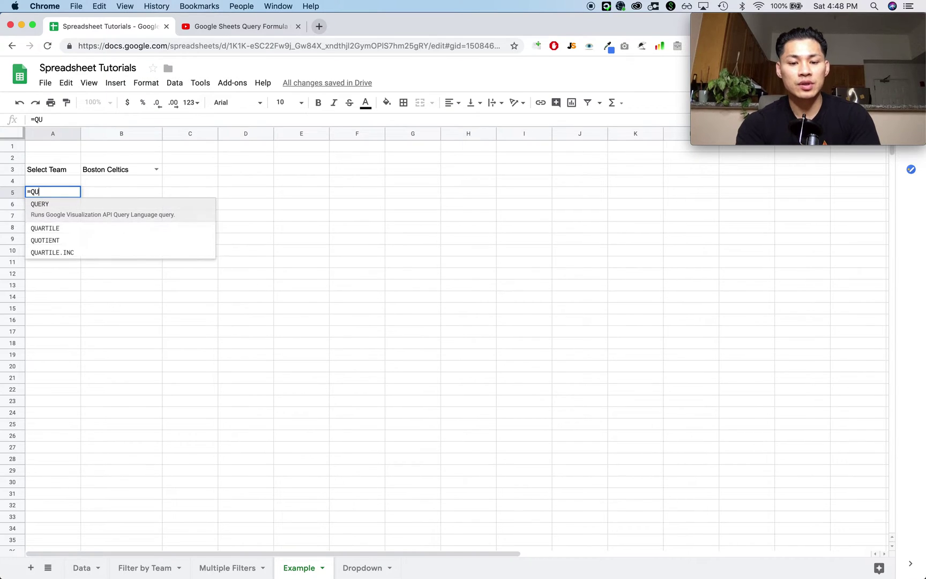
type("ERY(")
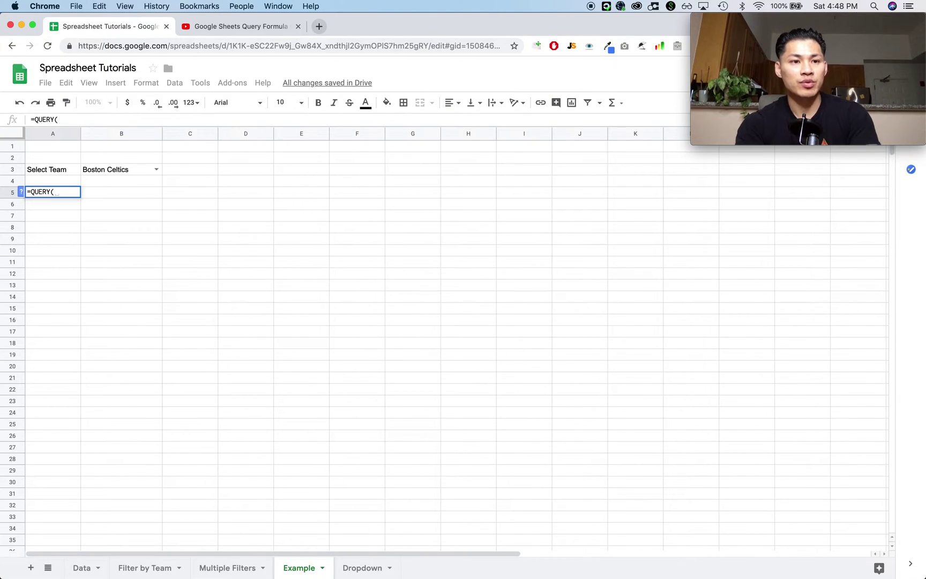
left_click(20, 191)
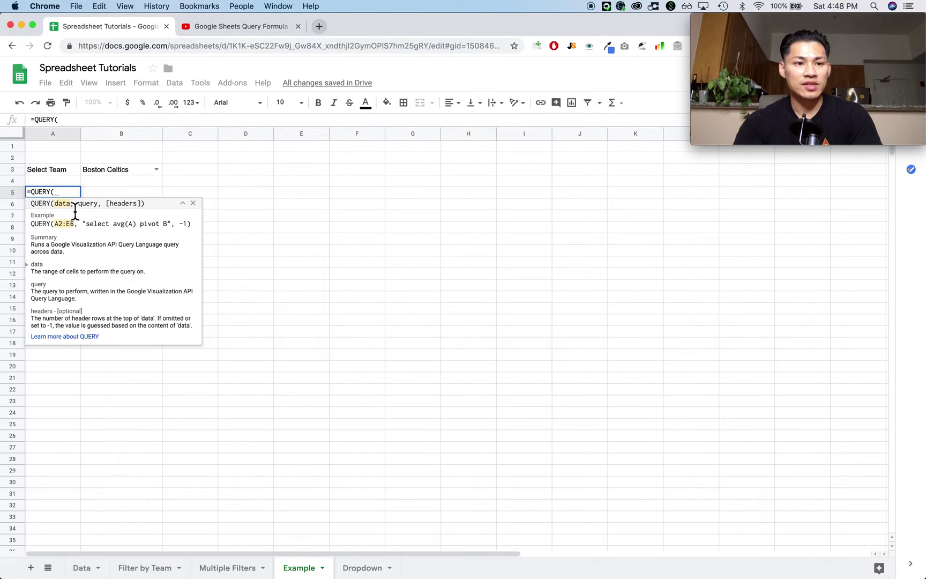
left_click(193, 203)
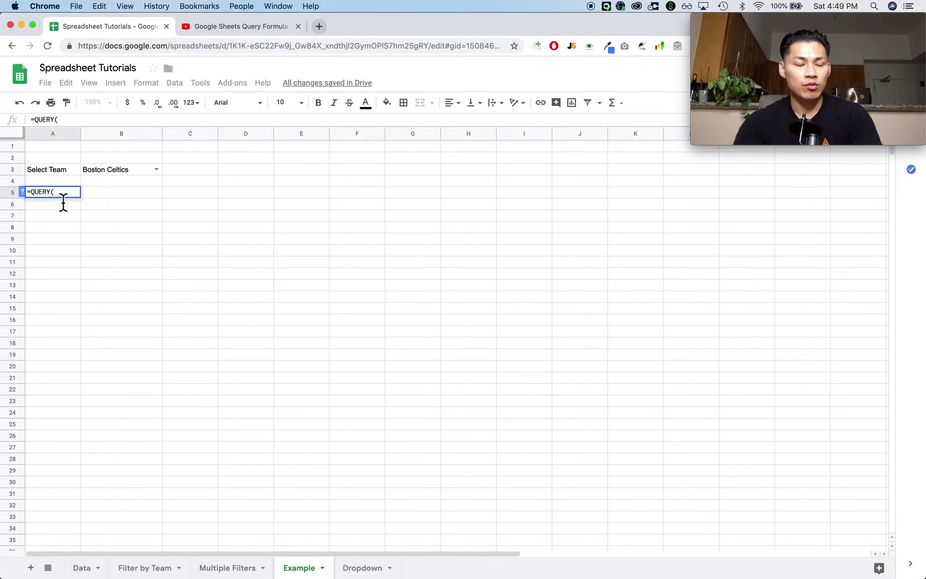
- Set the data argument of the A5 QUERY formula to the open-ended range Data!A7:G, including the header row
left_click(94, 571)
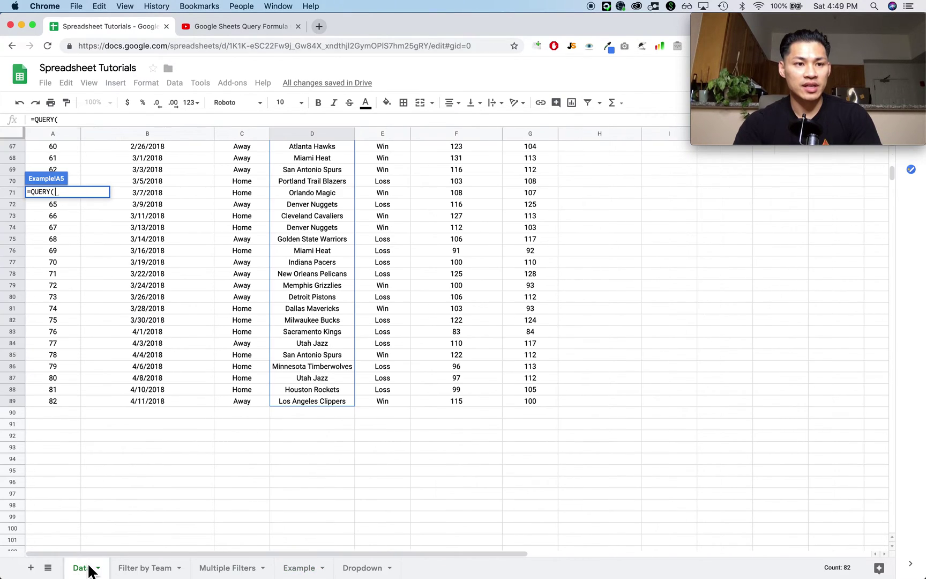
scroll(166, 397, "up", 10)
scroll(166, 397, "up", 5)
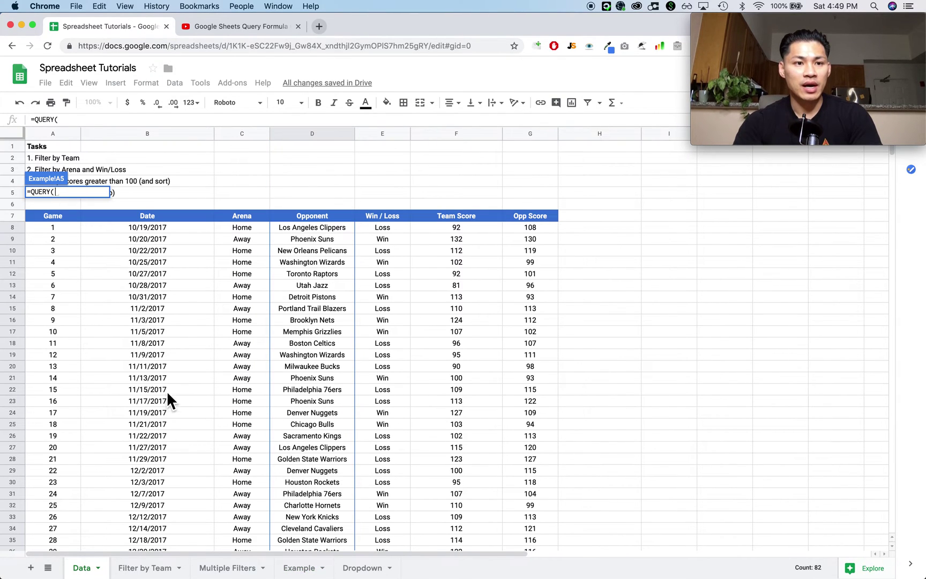
left_click_drag(66, 217, 513, 433)
scroll(514, 436, "down", 12)
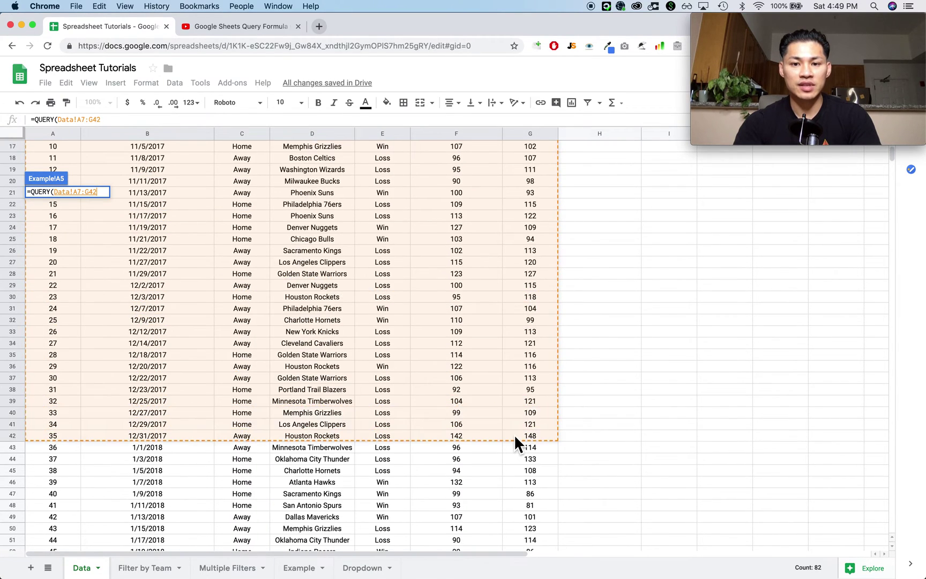
left_click_drag(524, 479, 525, 528)
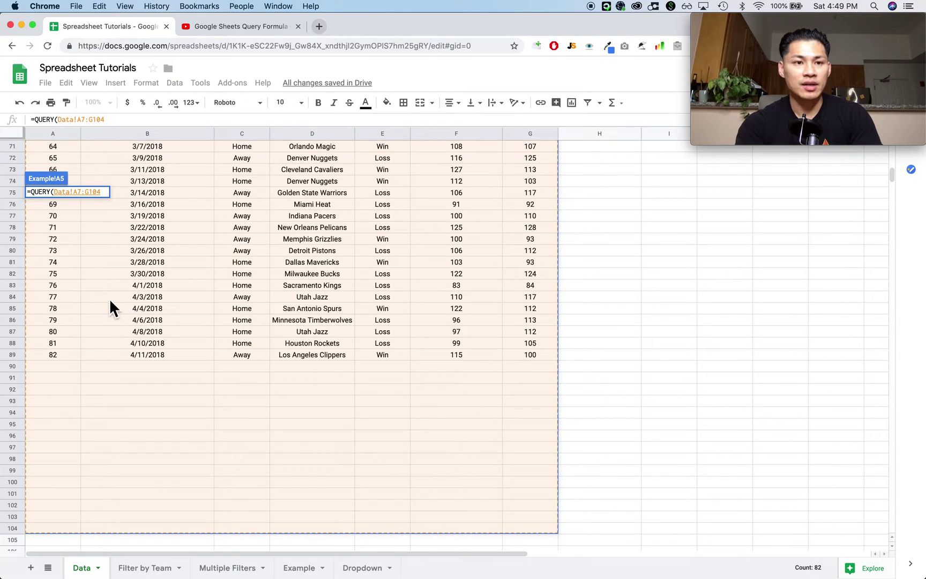
key("BackSpace")
key("BackSpace")
key("BackSpace")
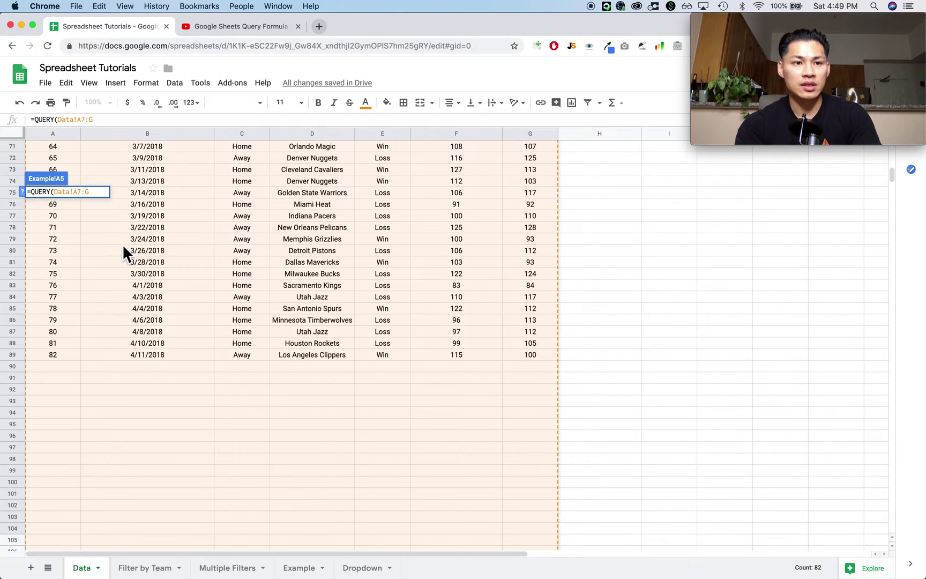
- Add the query argument to the A5 formula after the data range, beginning with "SELECT * WHERE D =
scroll(122, 243, "up", 15)
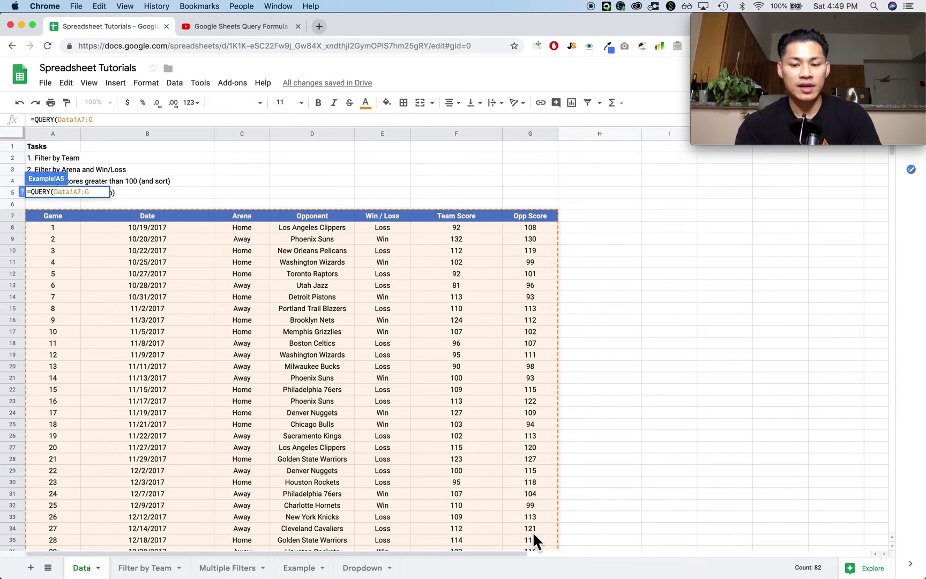
type(", ")
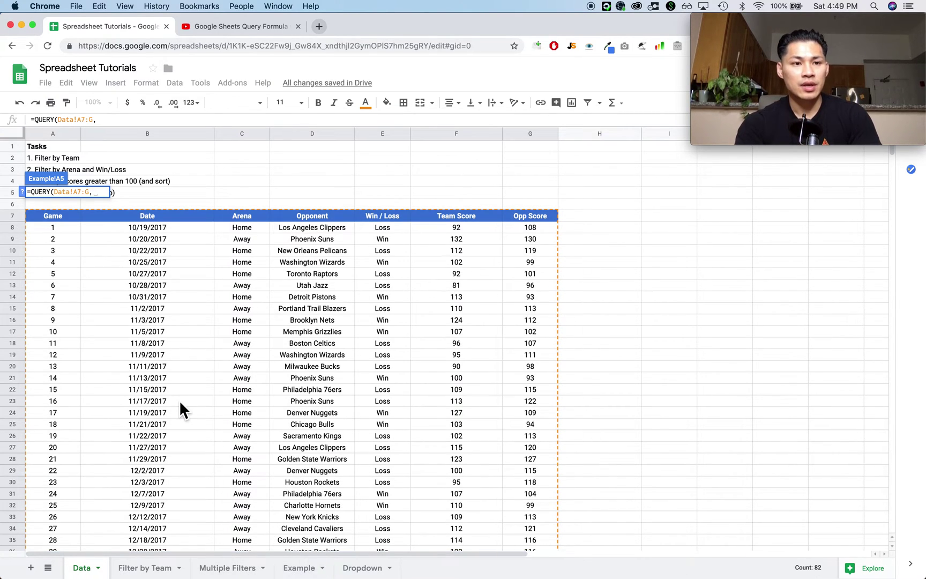
type("\"")
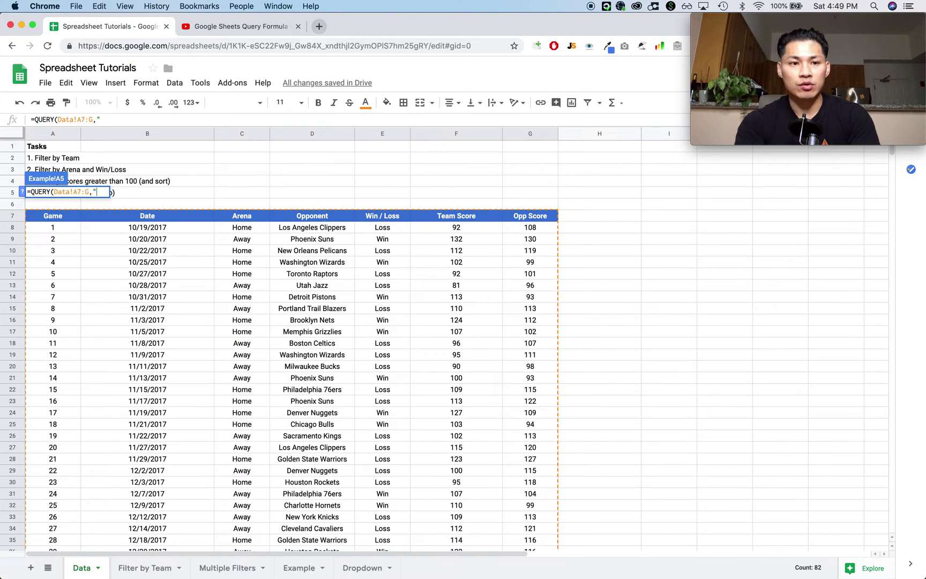
type("SELE")
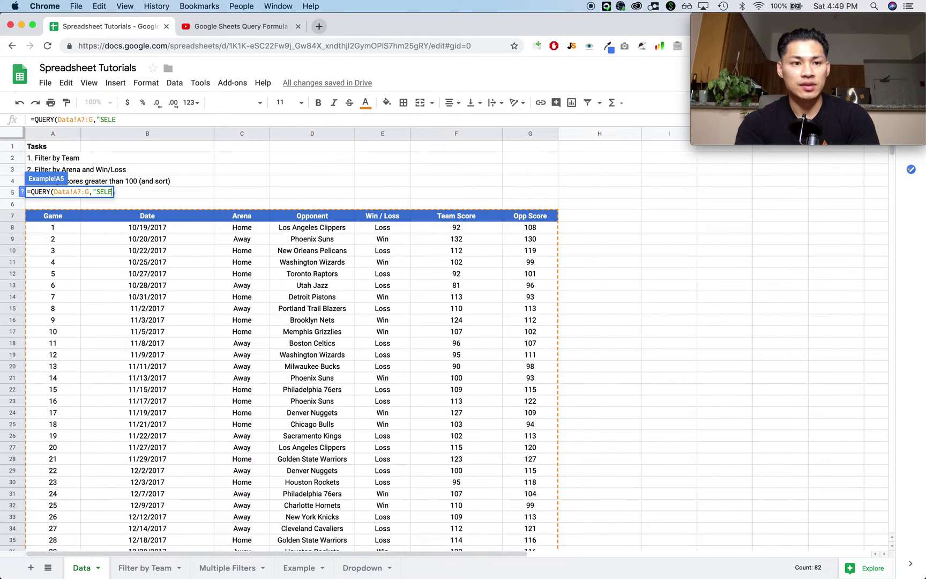
type("CT *")
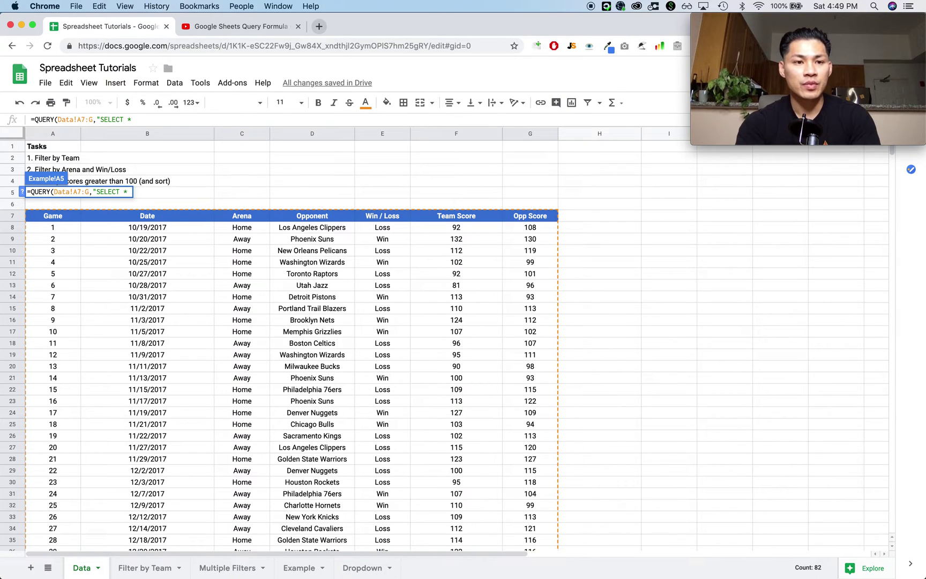
type(" WHERE")
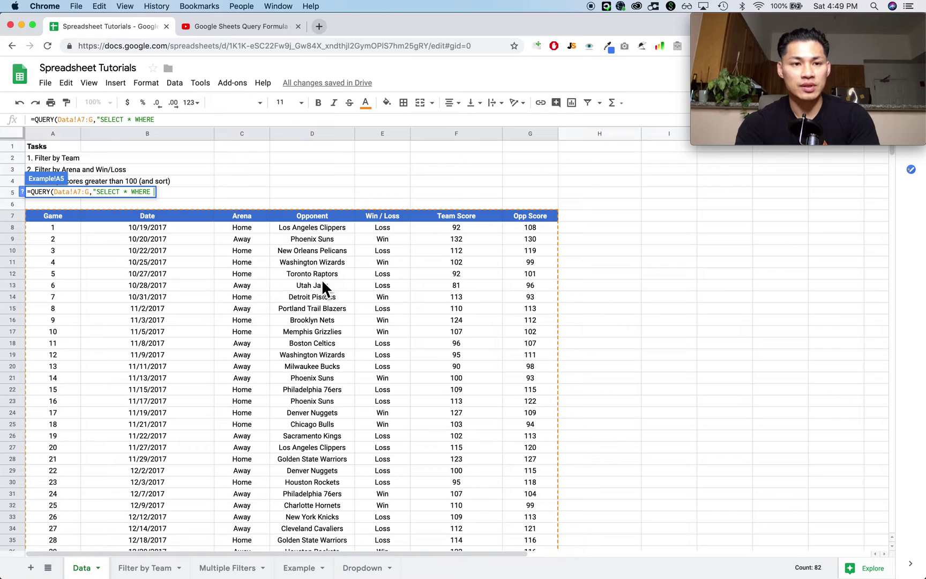
type("D =")
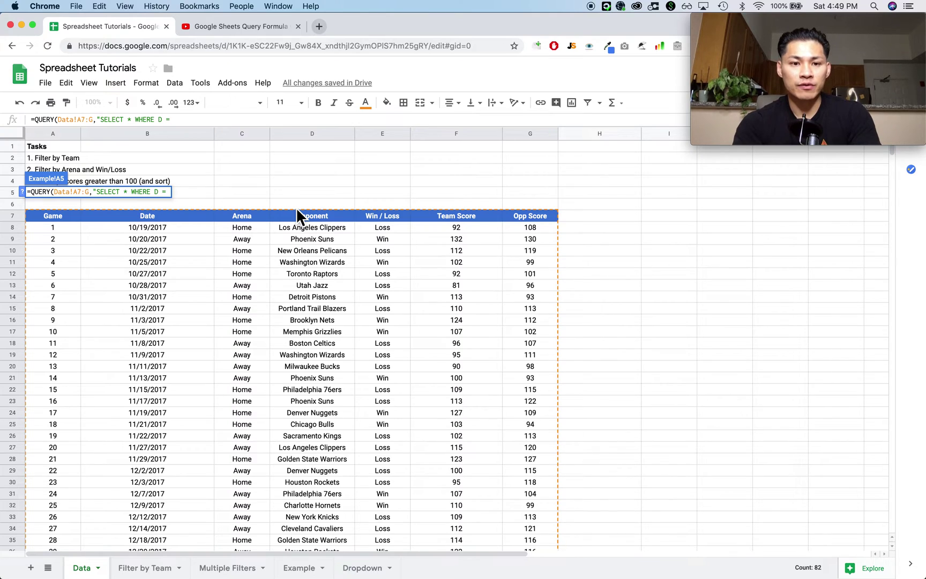
- Finish the A5 query condition with an empty reference slot, """&&""" "), and enter the formula
type(" \"\"\"")
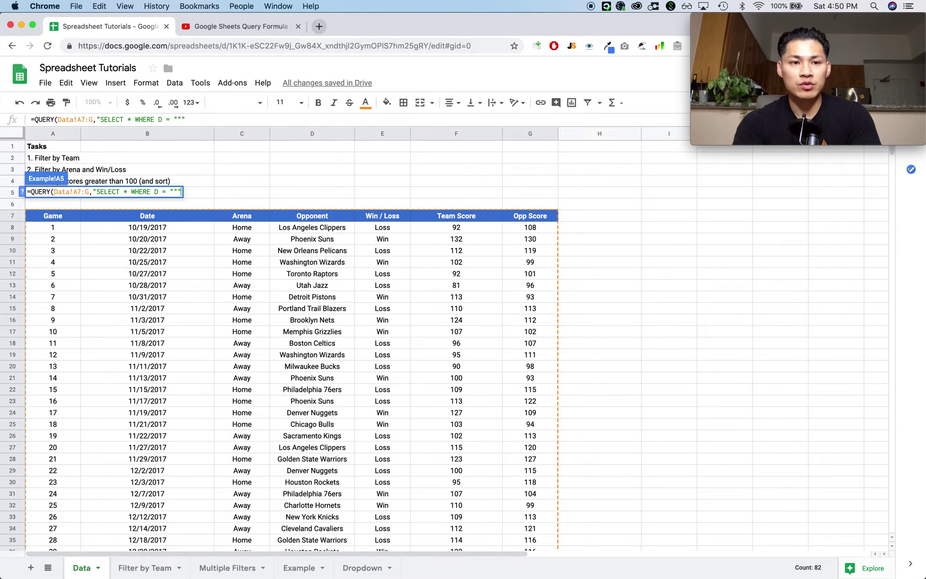
type("&&")
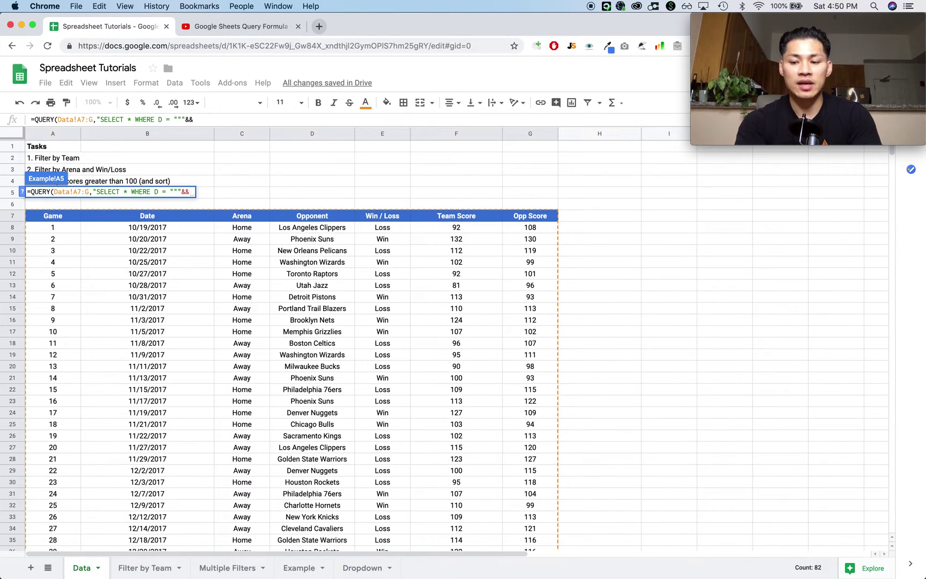
type("\"\"\"")
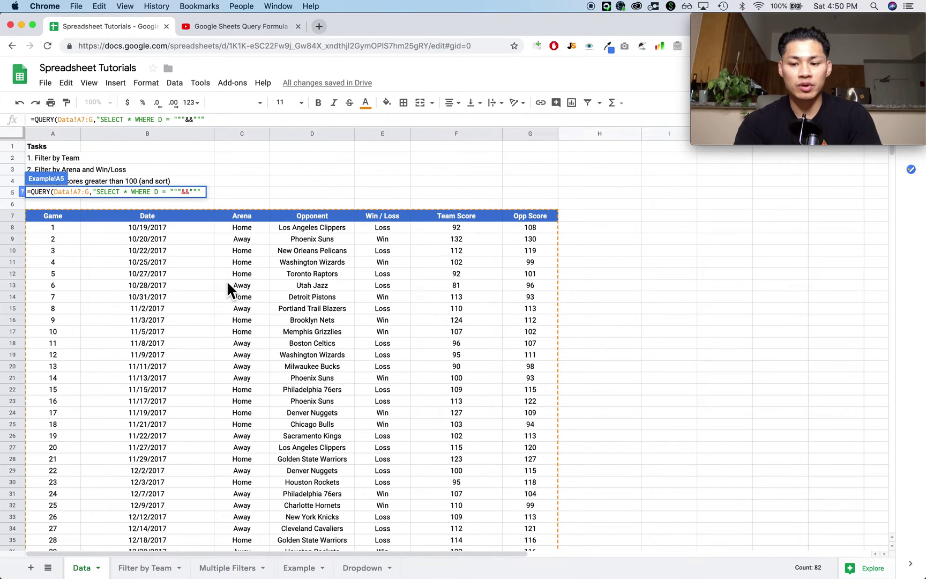
type(" \"")
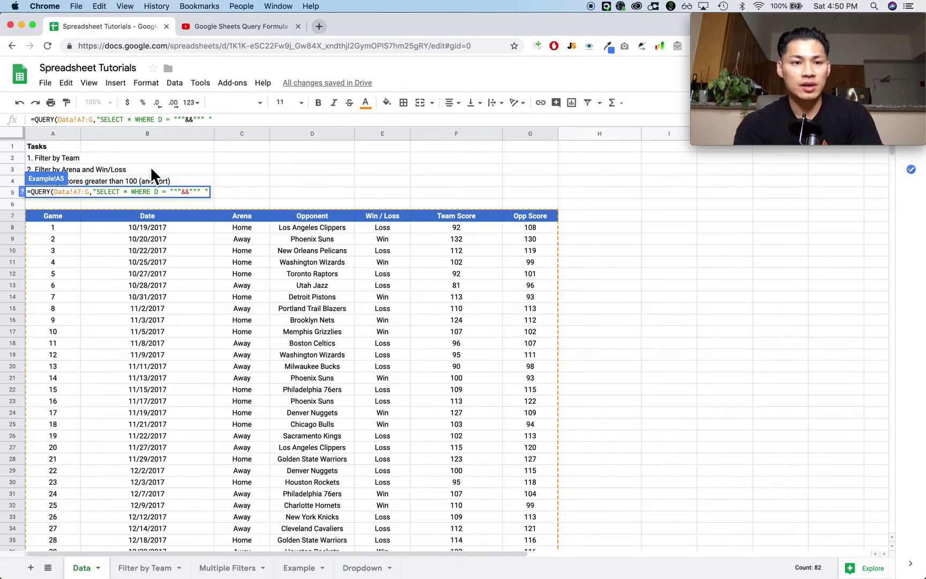
type(")")
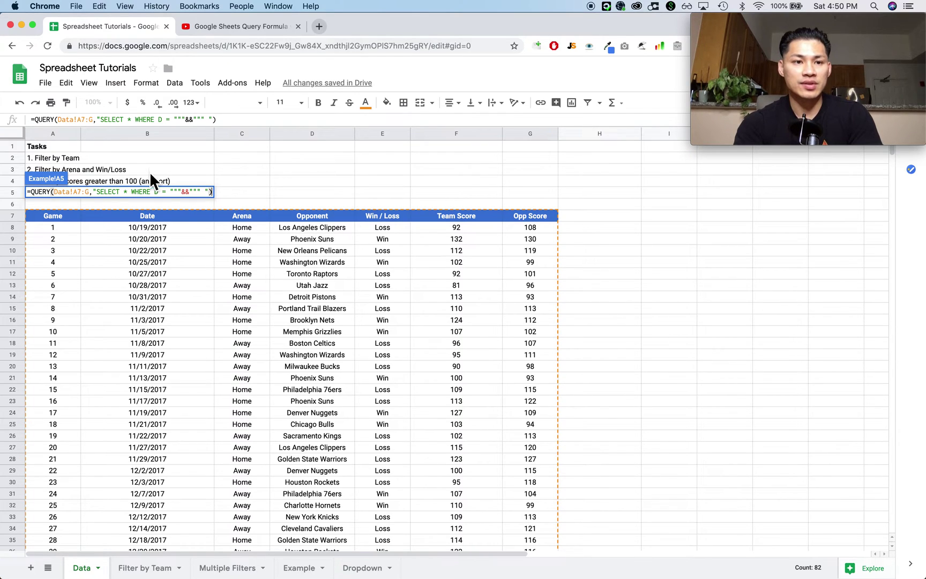
key("Return")
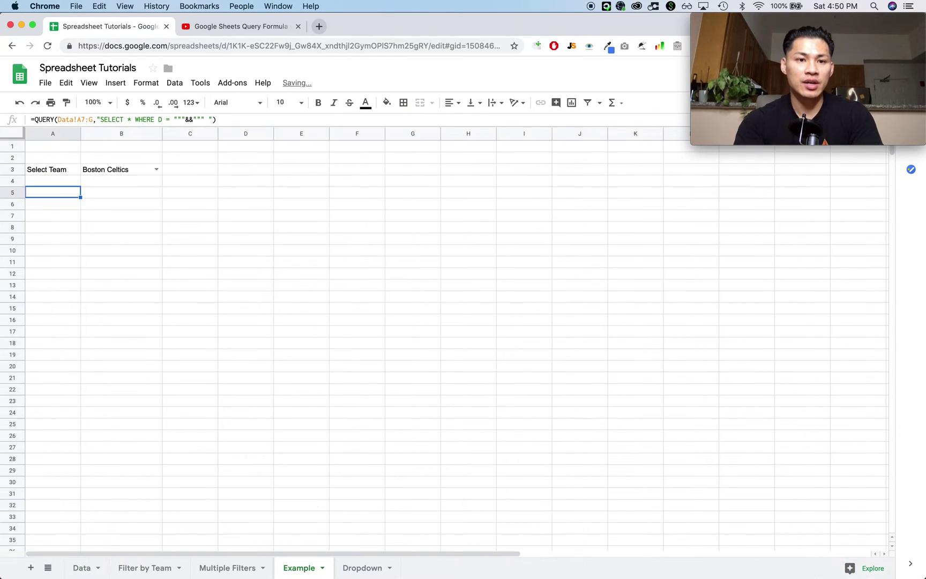
- Insert the B3 reference in the A5 formula so it reads =QUERY(Data!A7:G,"SELECT * WHERE D = """&B3&""" ")
left_click(104, 172)
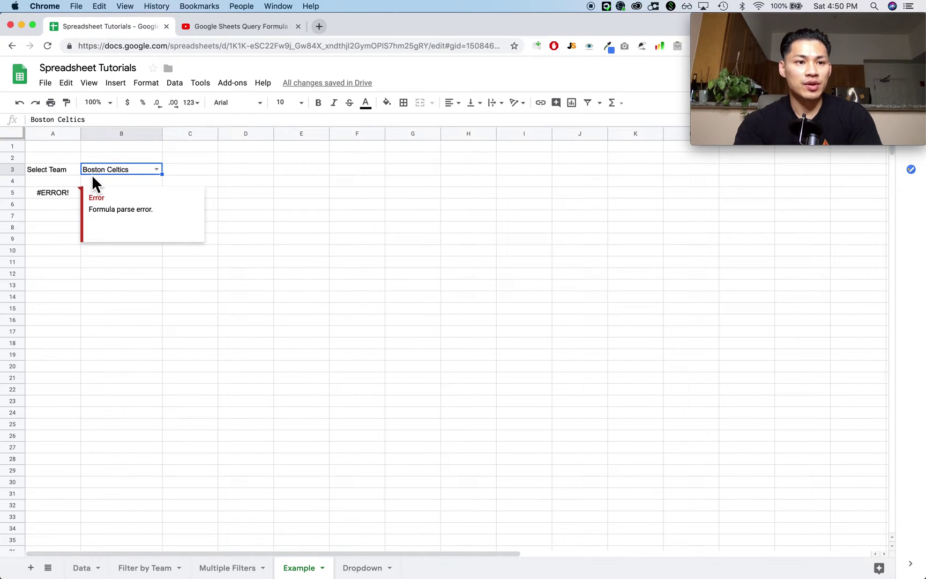
left_click(55, 194)
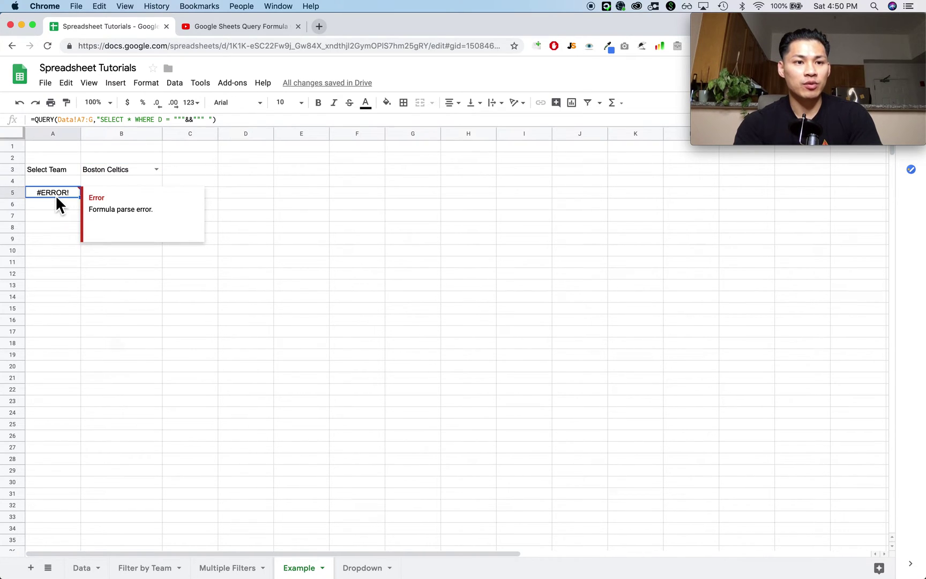
left_click(191, 123)
type("B3&")
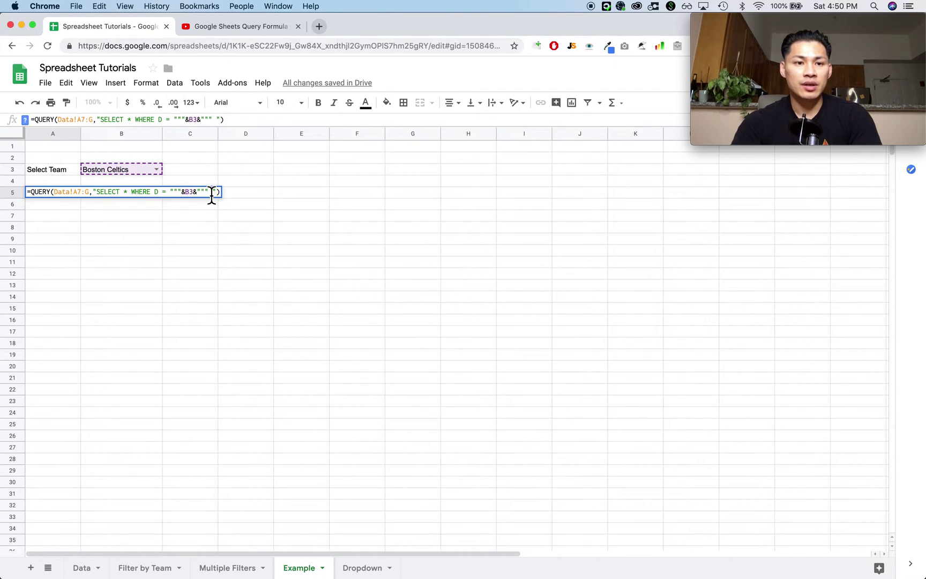
key("Return")
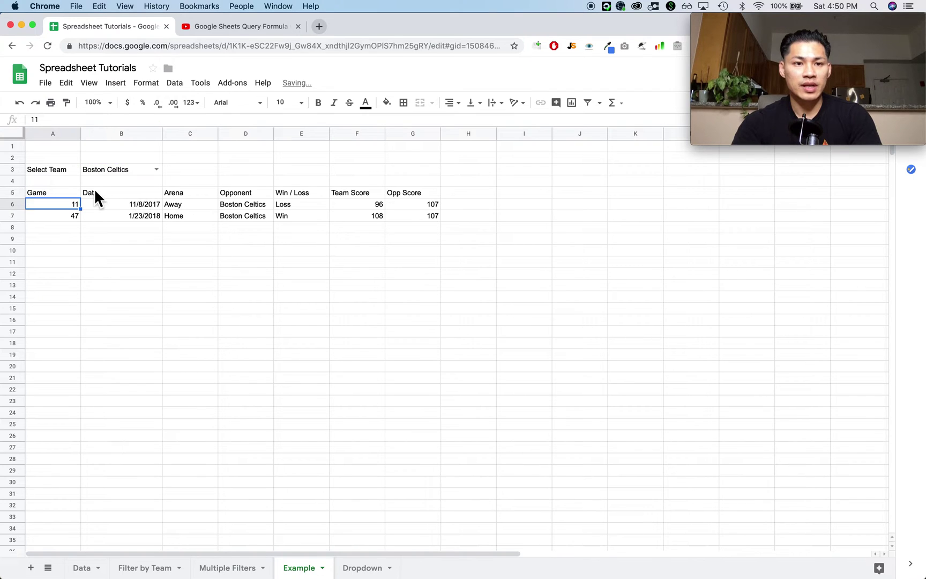
- Center all cells of the Example sheet horizontally and make the header row 5 bold
key("ctrl+a")
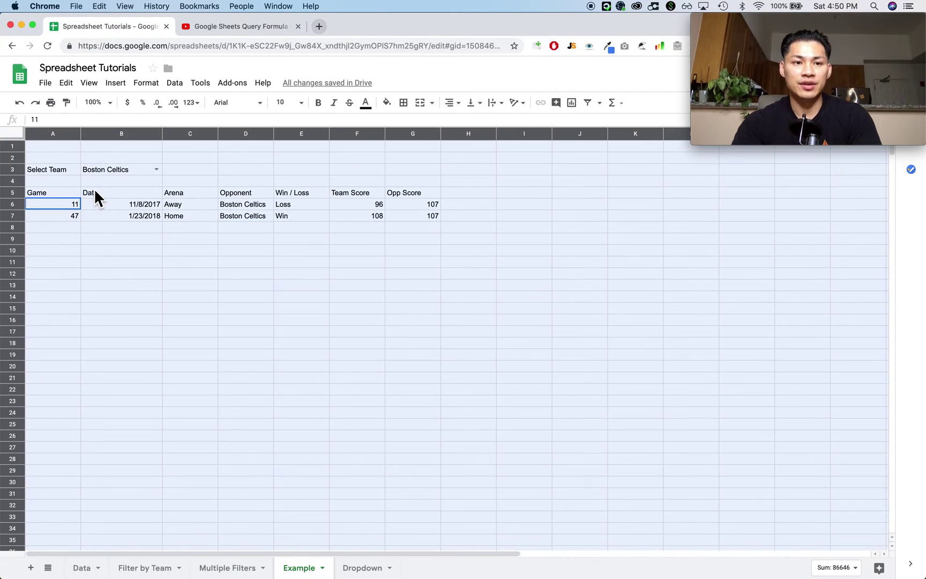
left_click(454, 103)
left_click(467, 121)
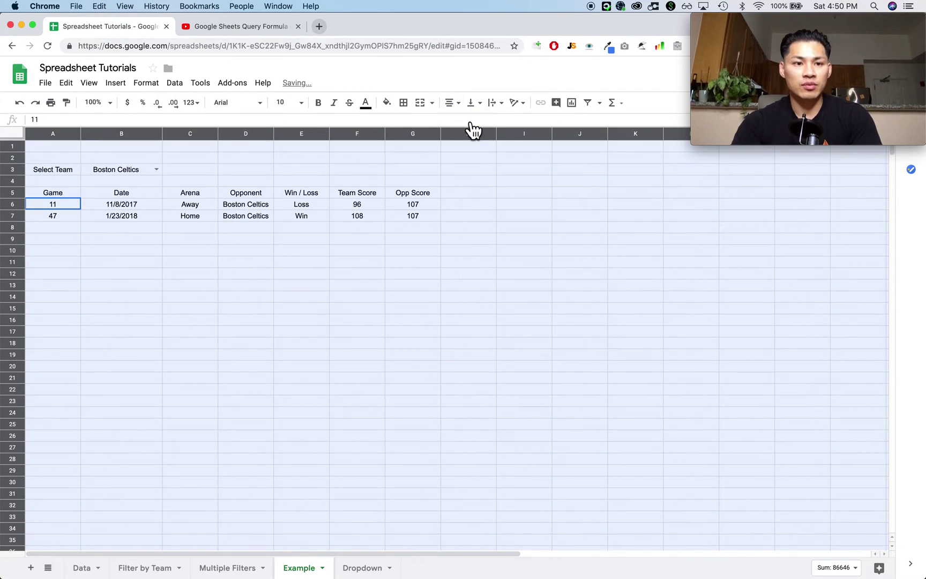
left_click(335, 214)
left_click(19, 194)
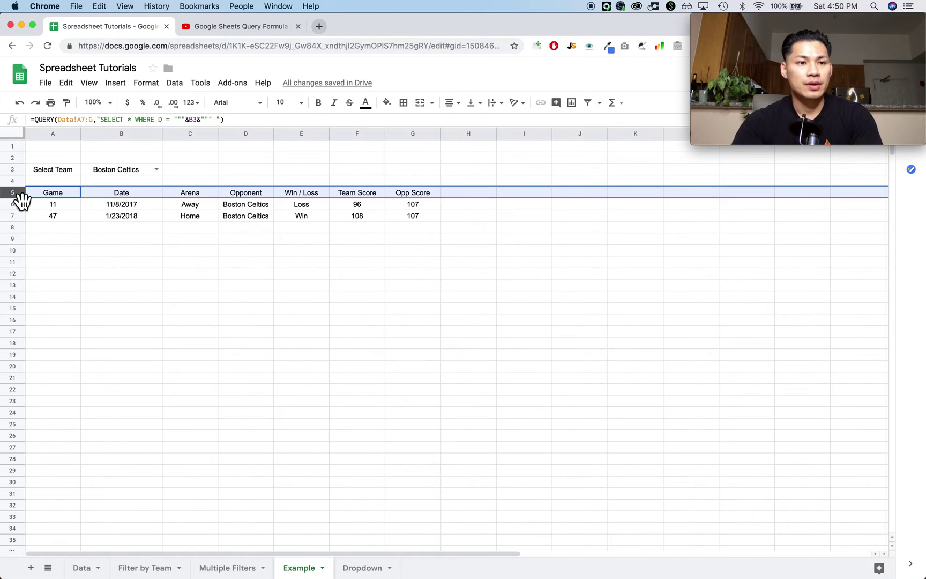
left_click(79, 284)
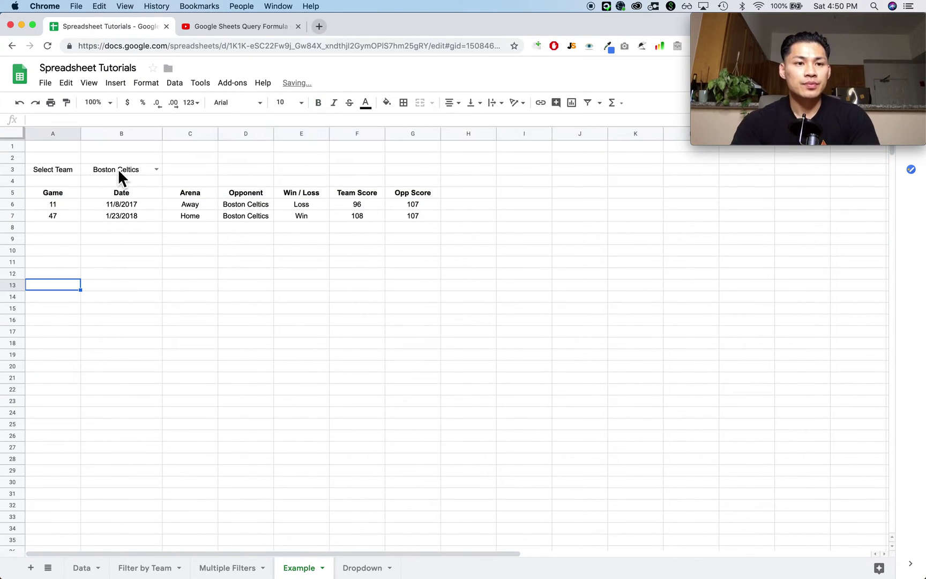
- Change the selected team in cell B3 to Denver Nuggets to test the filter
left_click(156, 169)
left_click(142, 281)
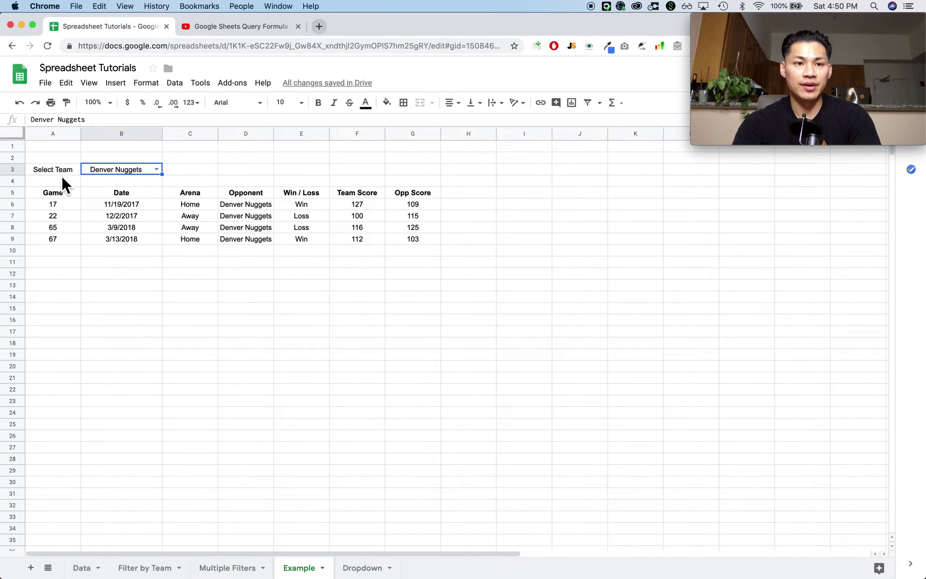
- Examine the A5 query formula and the Game, Date, Arena, Opponent and Win / Loss column headers in the Data sheet
left_click(54, 186)
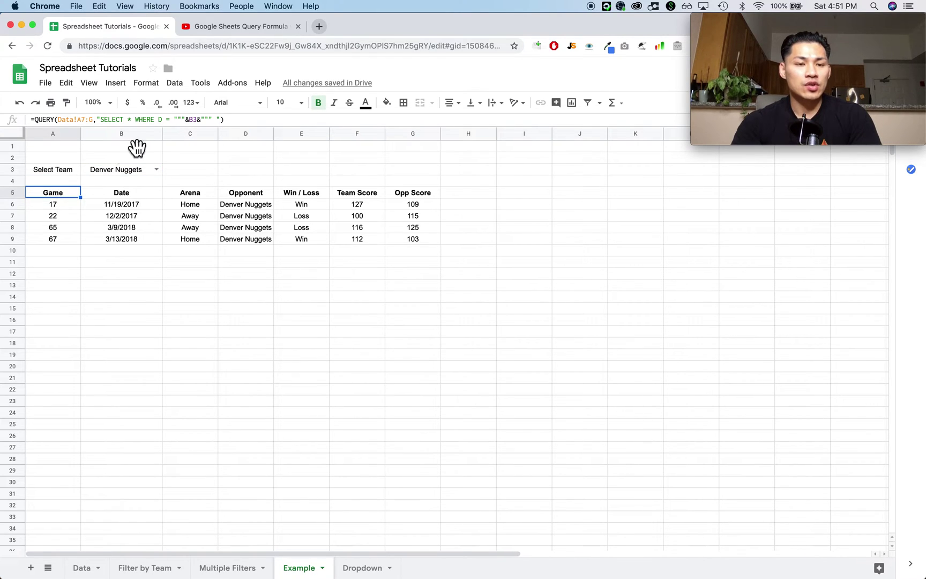
left_click(128, 119)
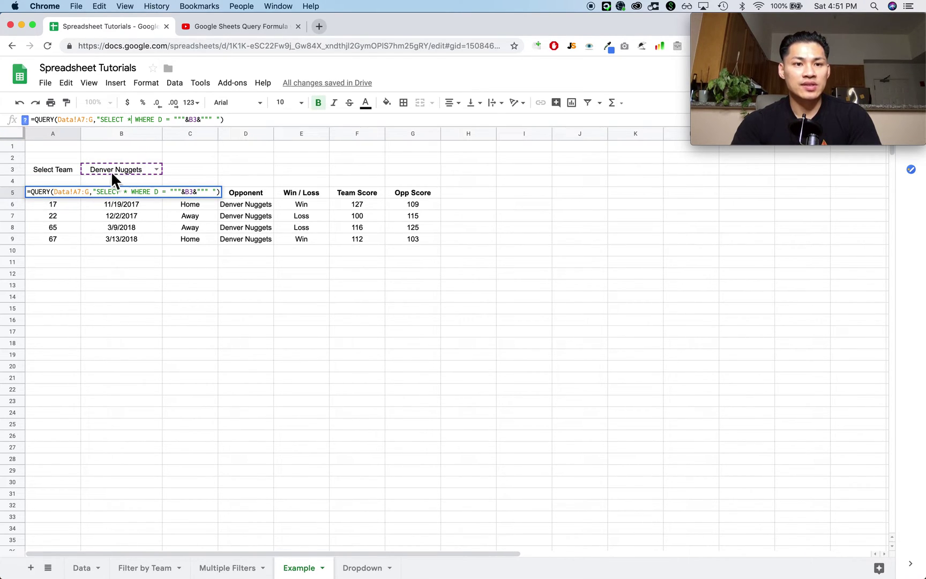
key("Escape")
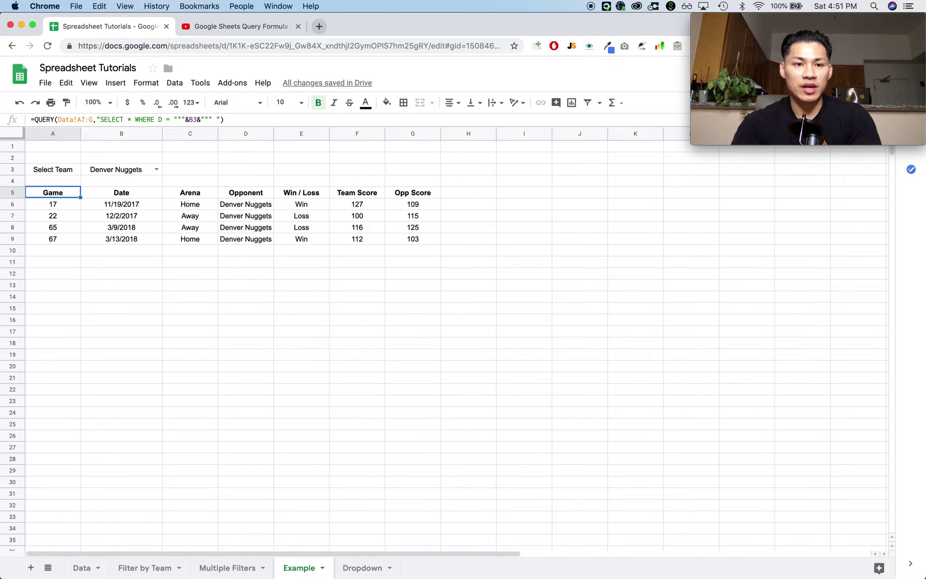
left_click(82, 567)
left_click(60, 217)
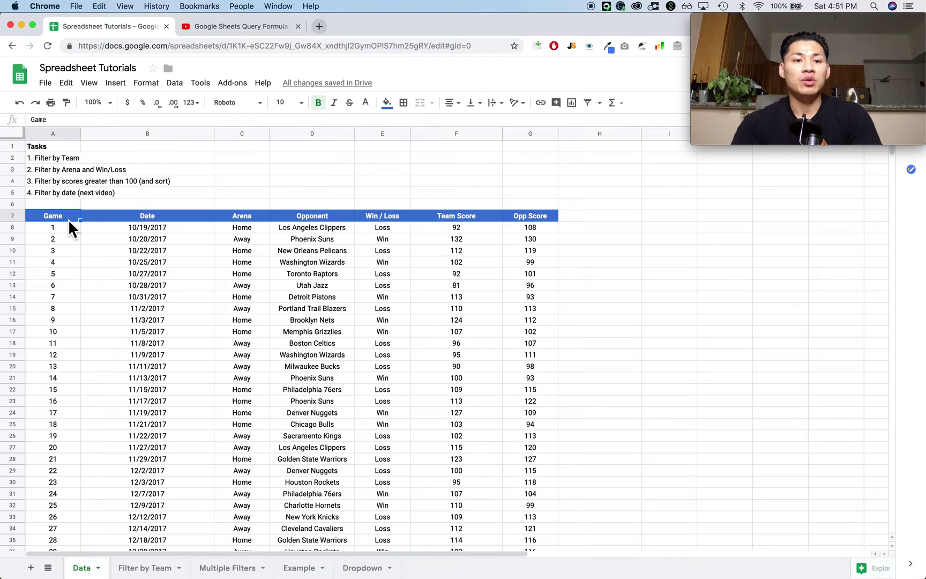
left_click(148, 217)
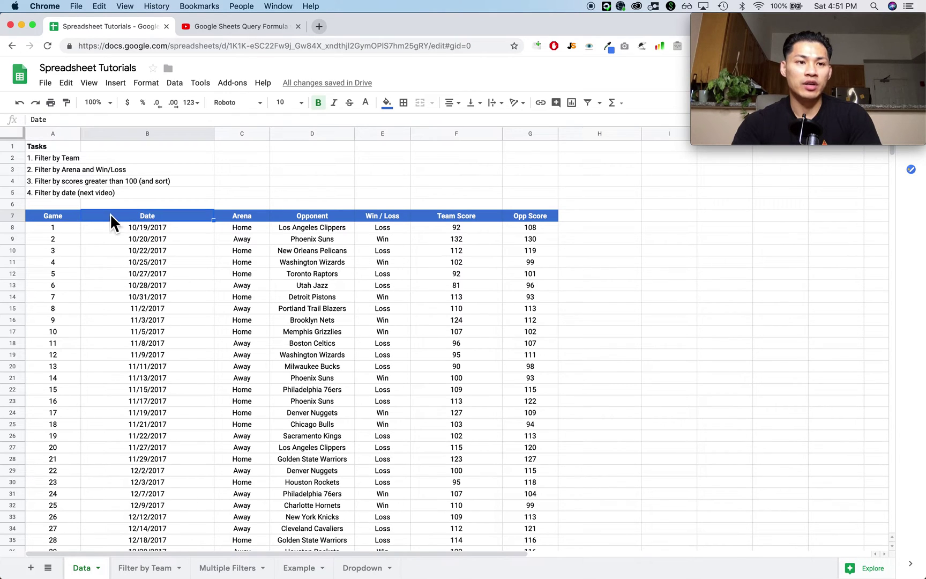
left_click(254, 218)
left_click(290, 220)
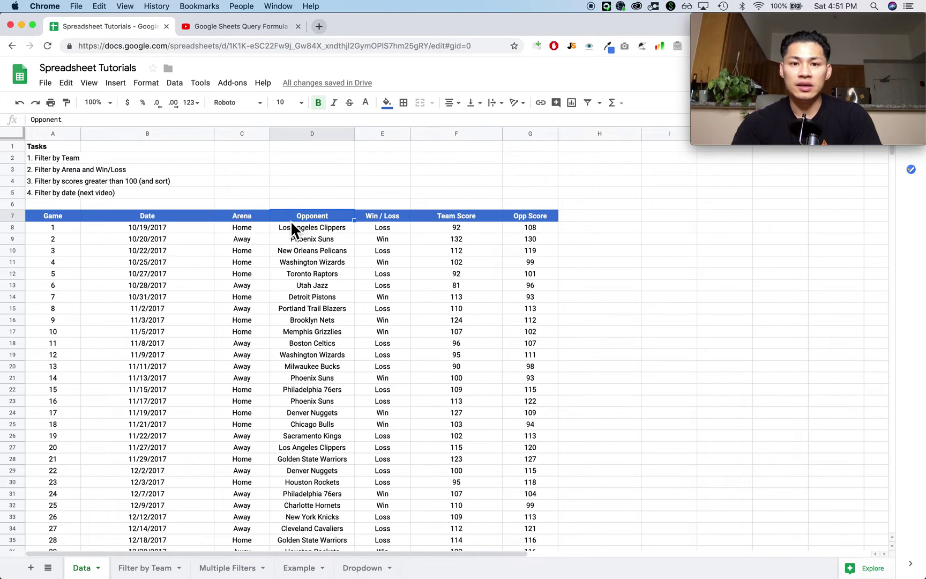
left_click(391, 220)
left_click_drag(166, 214, 385, 216)
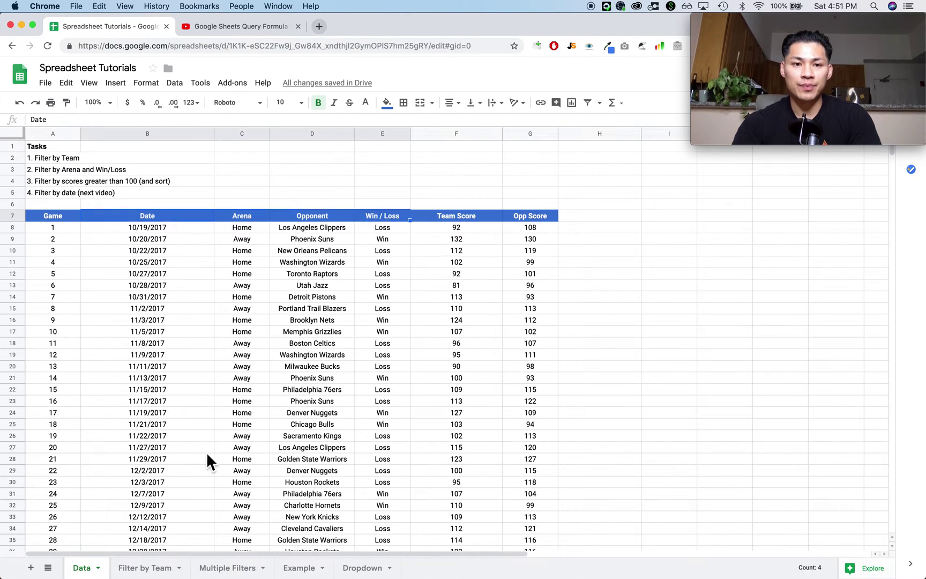
- Change the SELECT clause of the Example sheet's A5 query from all columns to B,C,D,E
left_click(299, 568)
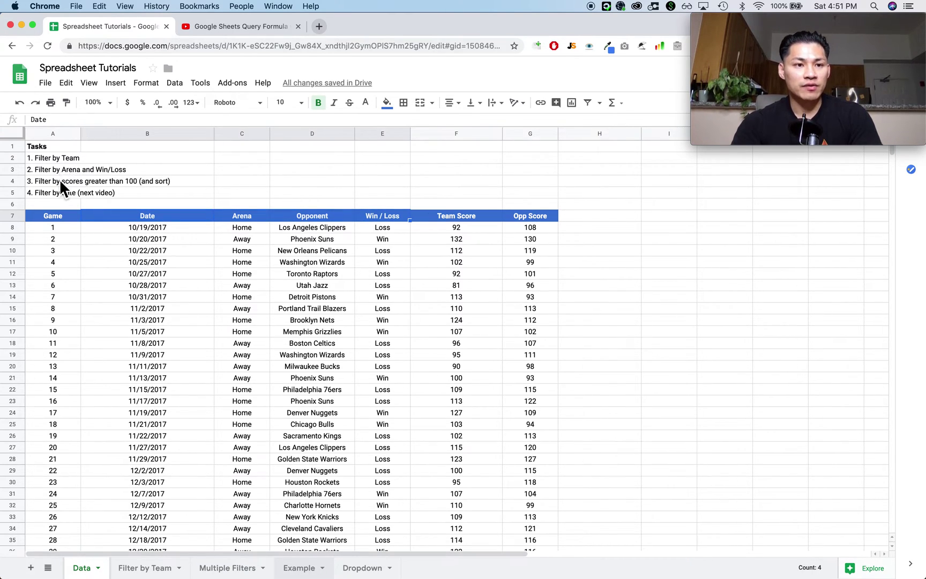
left_click(131, 119)
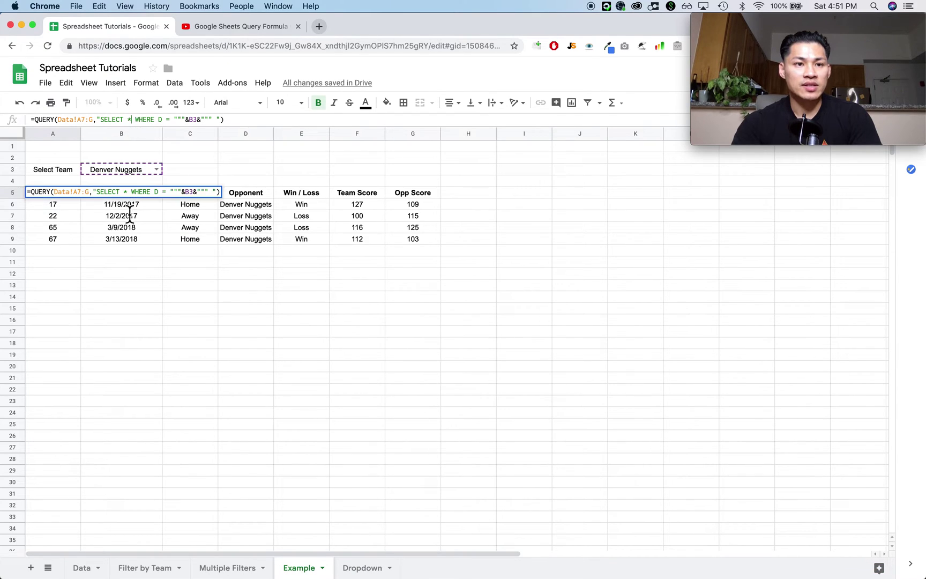
key("BackSpace")
type("B")
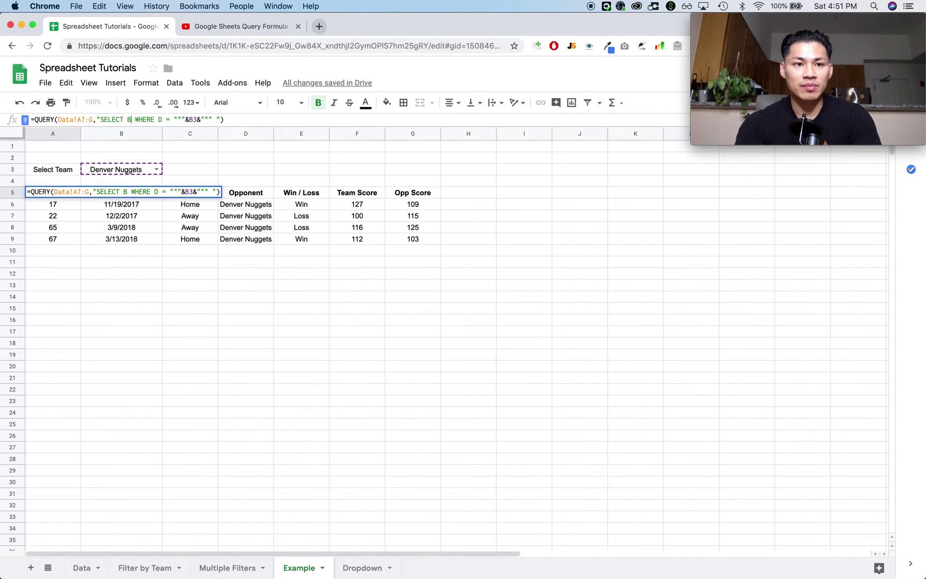
type(",C,D")
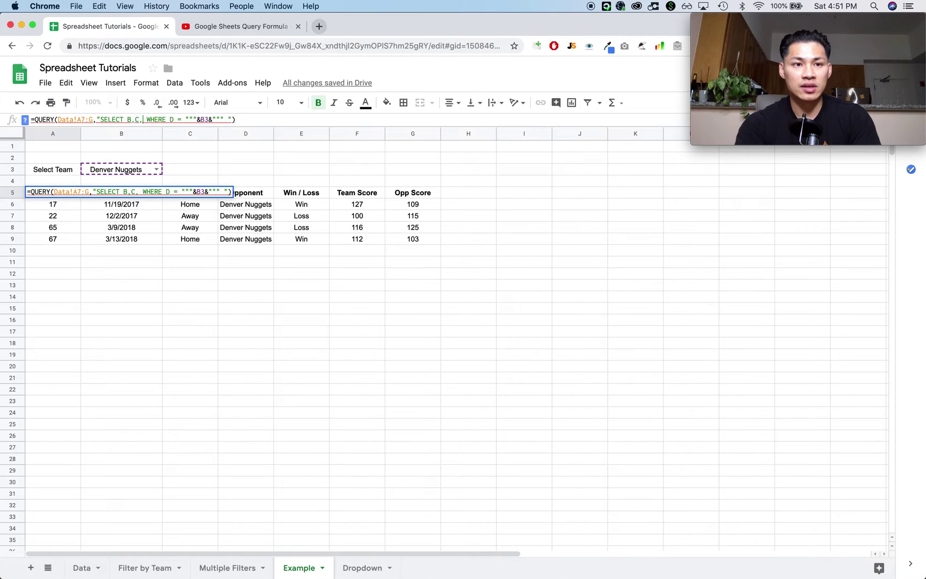
type(",E")
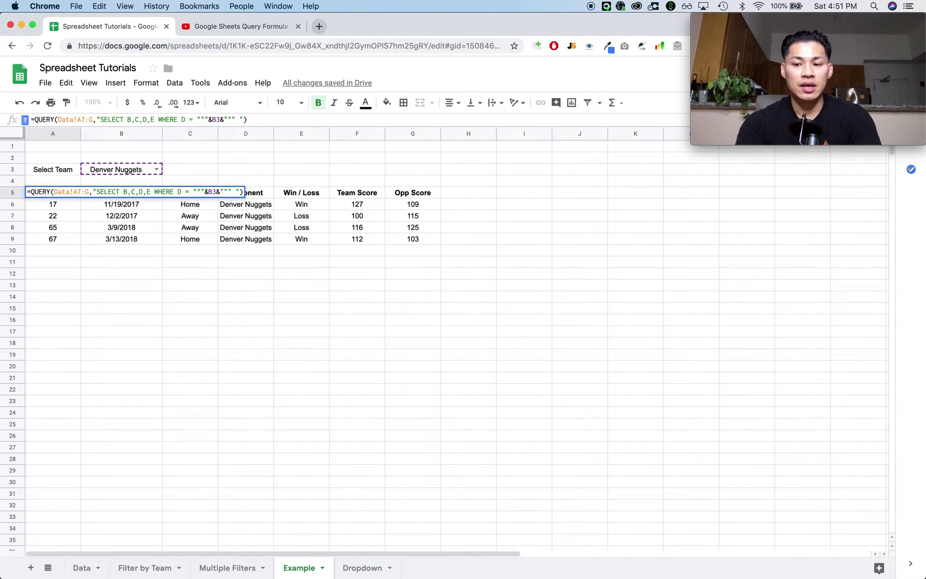
key("Return")
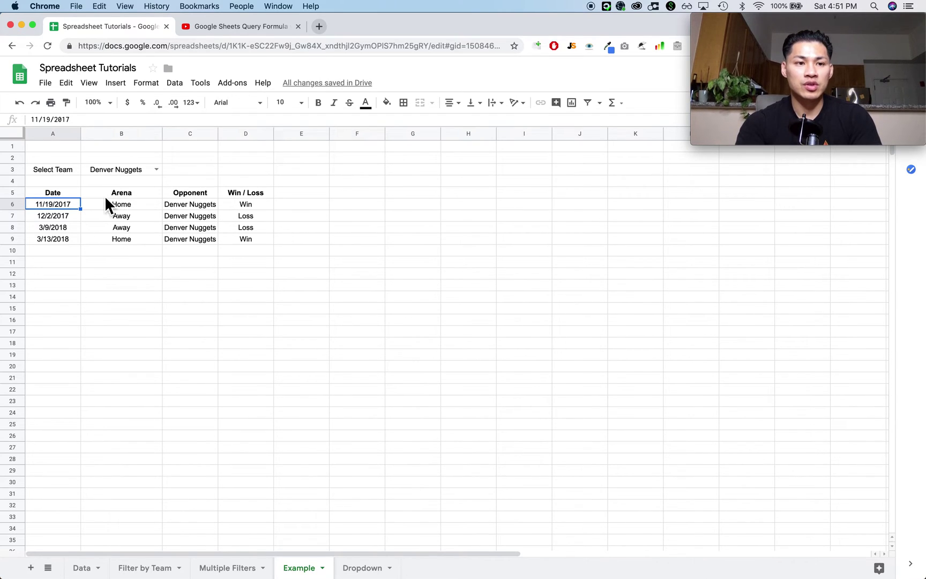
- Replace the column list B,C,D,E in the A5 query with * to select all columns
left_click(55, 193)
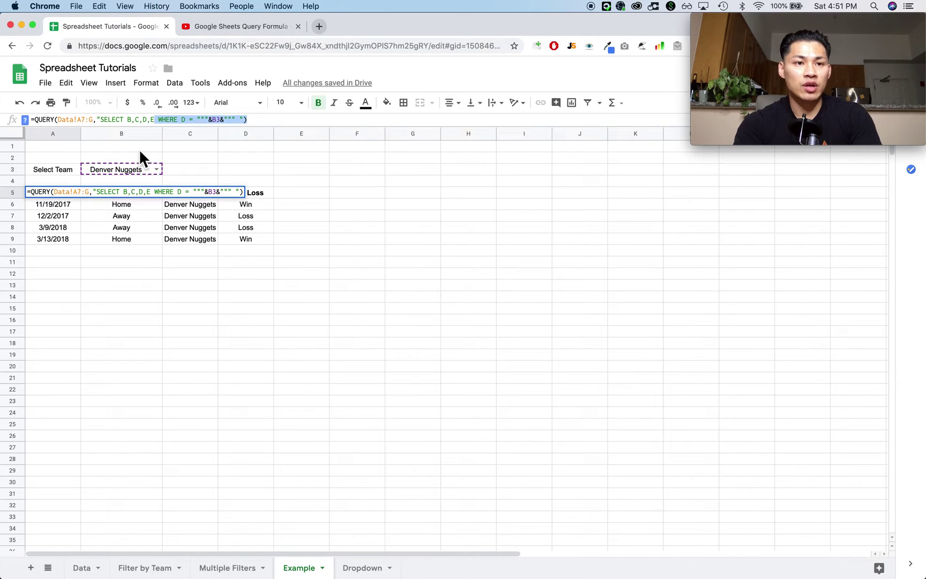
left_click(154, 119)
key("BackSpace")
key("BackSpace")
key("BackSpace")
key("BackSpace")
key("BackSpace")
key("BackSpace")
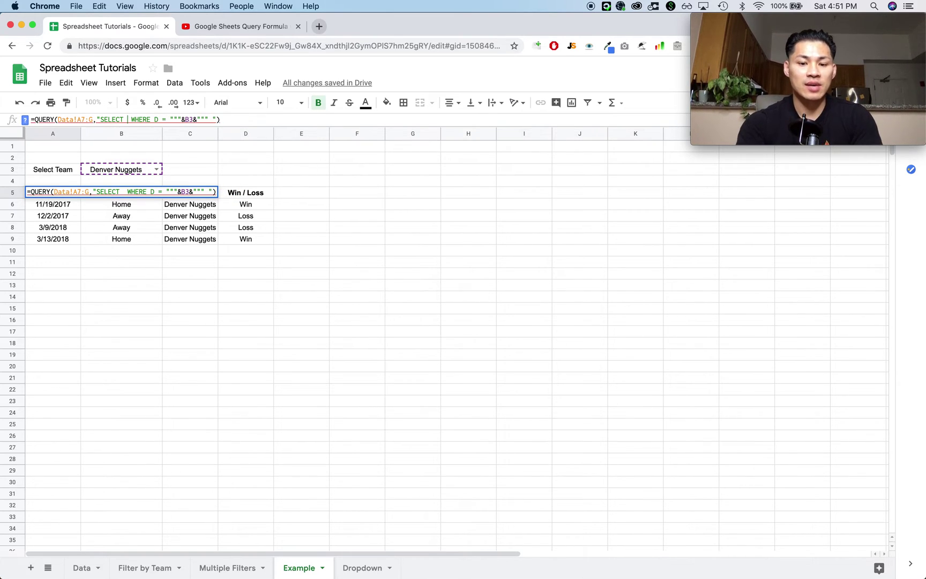
type("*")
key("BackSpace")
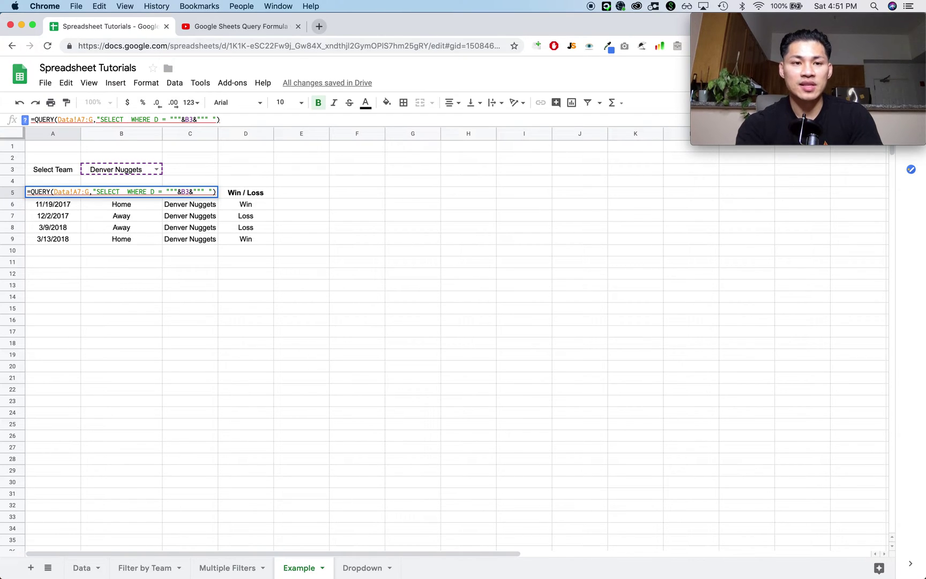
type("*")
key("Return")
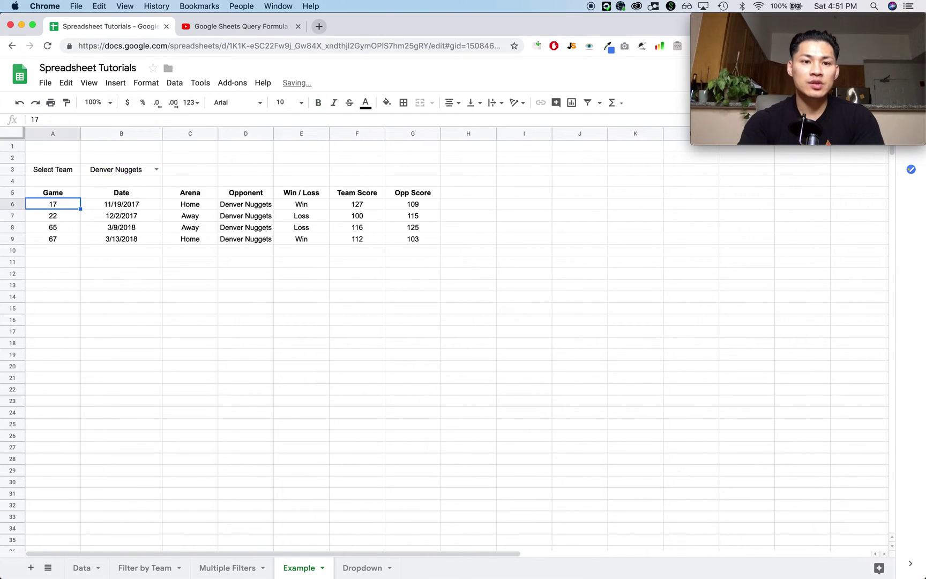
- Insert one row above row 4 in the Example sheet, between the team selector and the query results
left_click(106, 229)
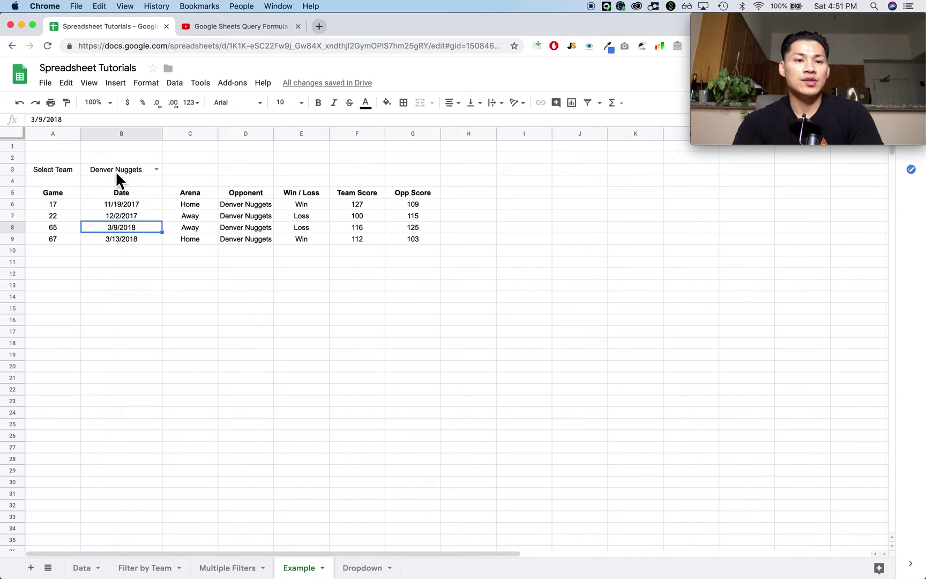
right_click(10, 180)
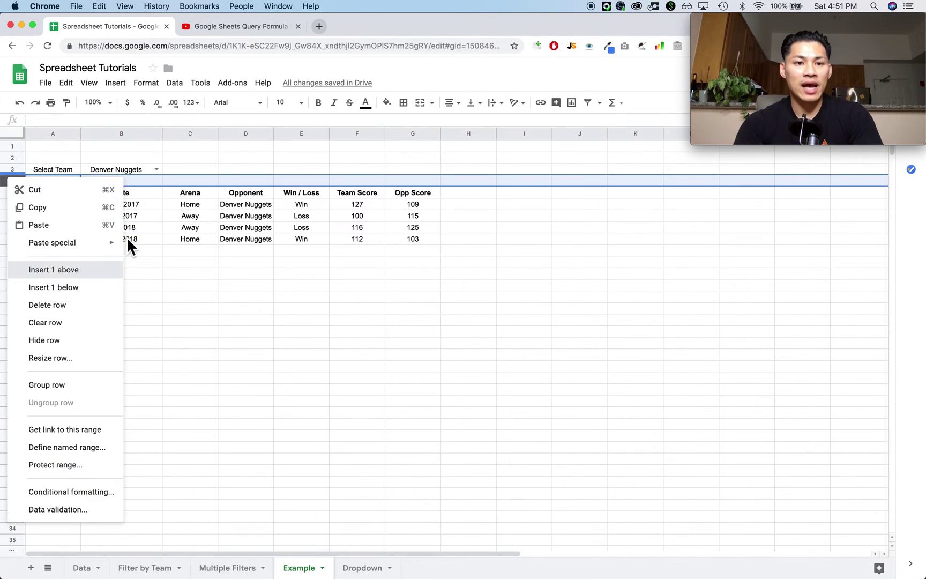
left_click(54, 273)
left_click(155, 287)
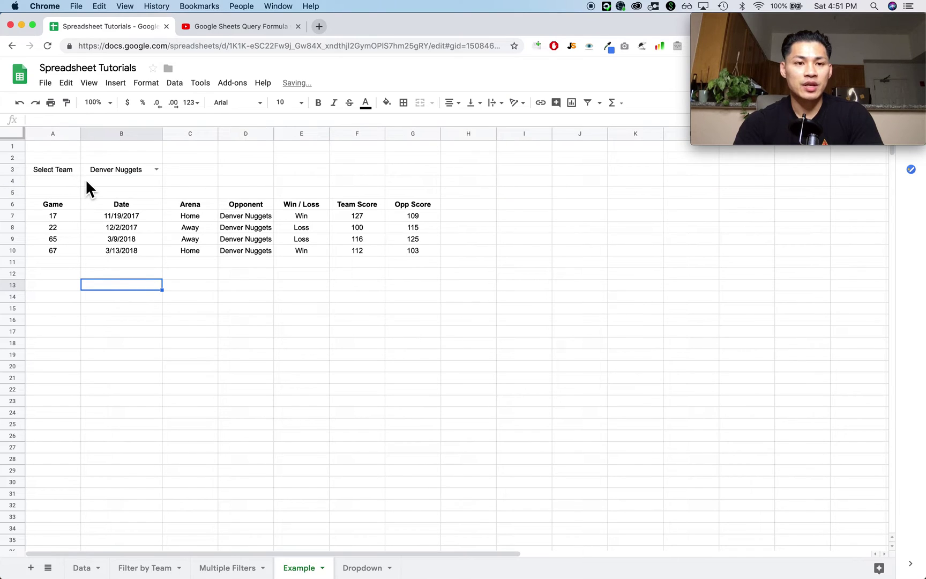
- Enter the label Select Arena in cell A4, below the Select Team label
left_click(66, 172)
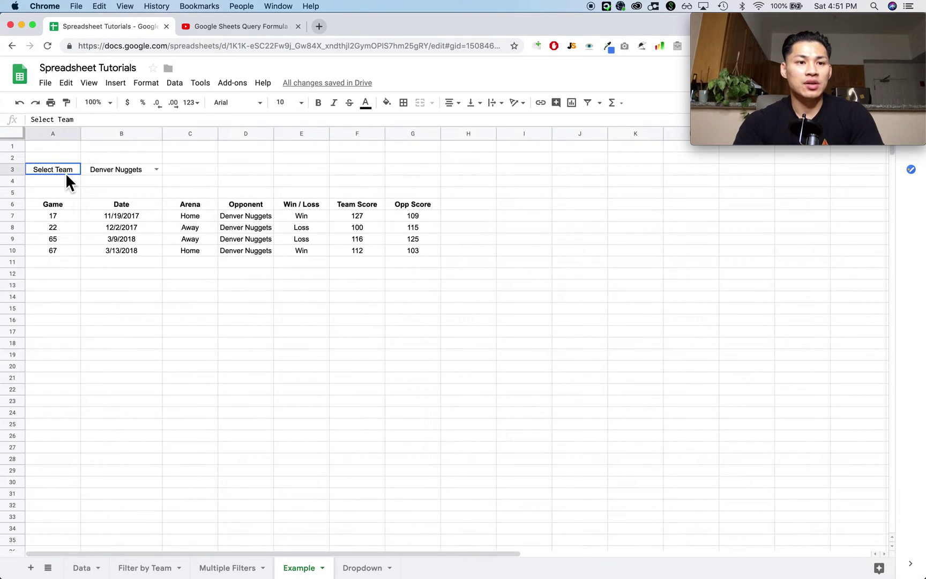
left_click(112, 189)
left_click(119, 171)
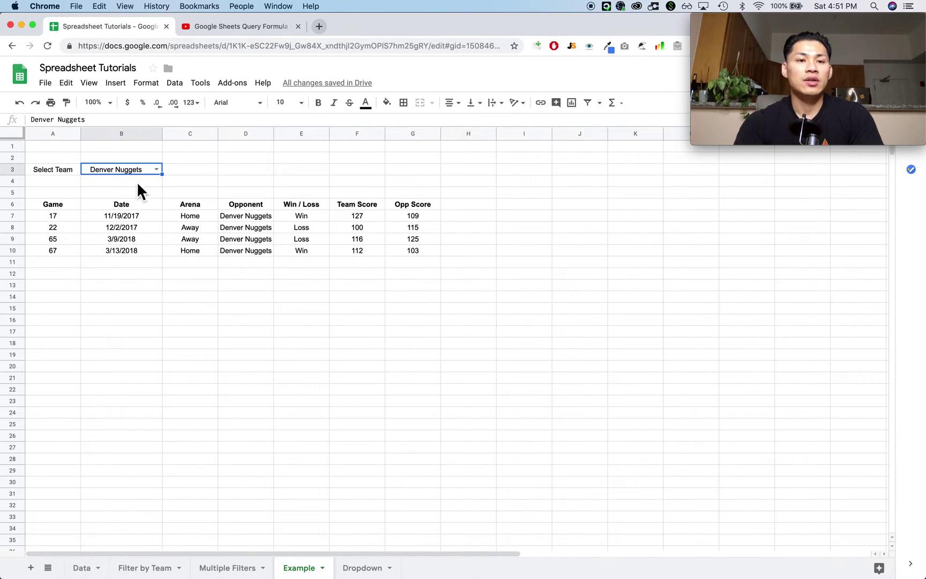
left_click(68, 182)
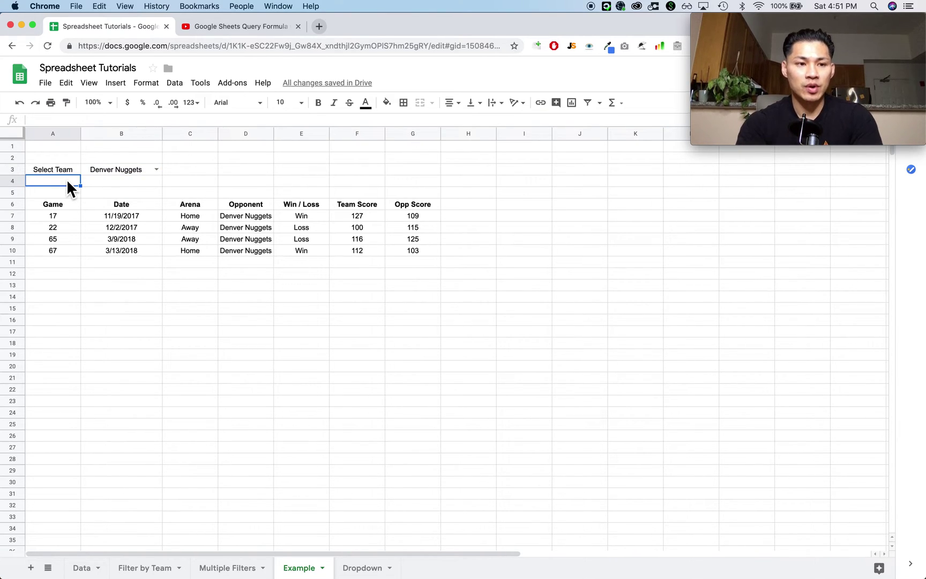
type("Select ")
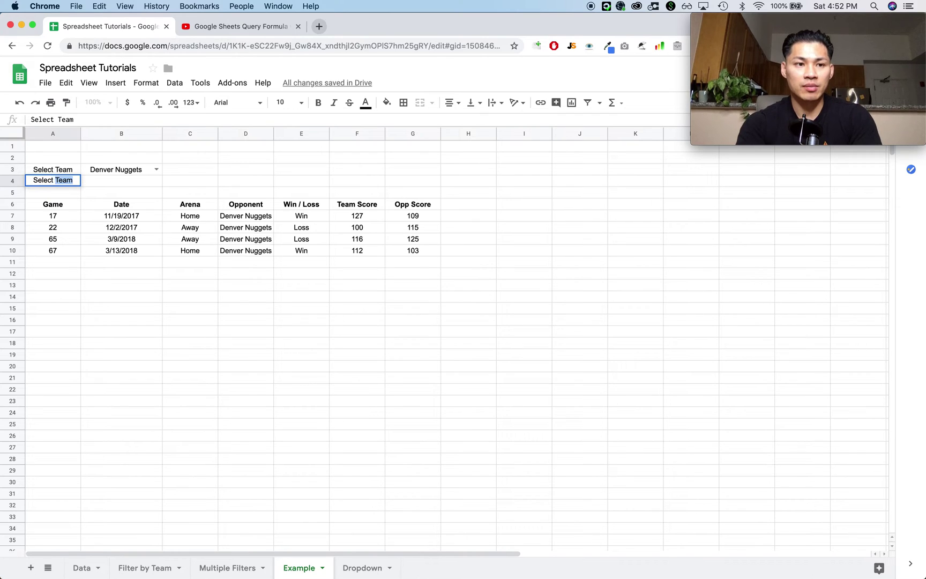
type("Arena")
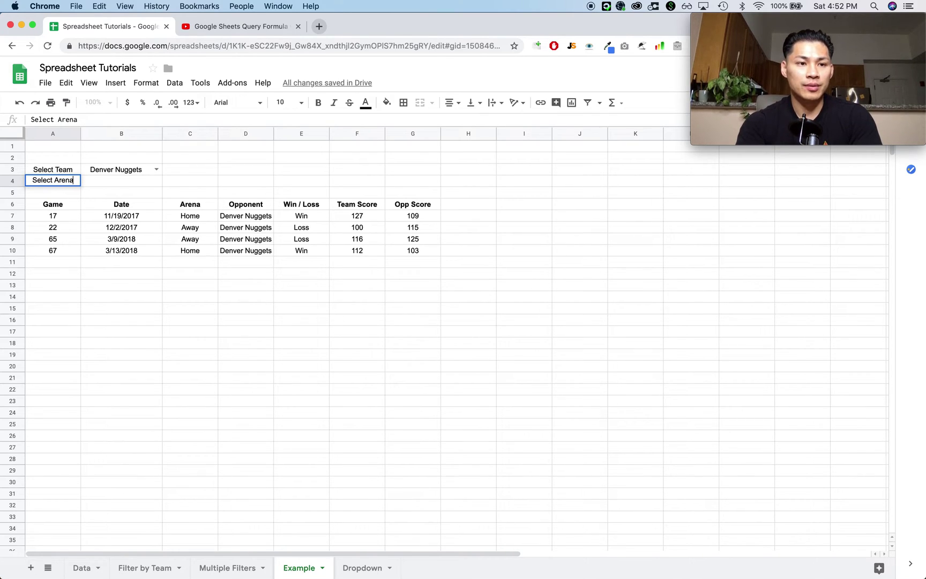
- Open data validation for cell B4 and start choosing the source range for its list
left_click(118, 180)
right_click(115, 181)
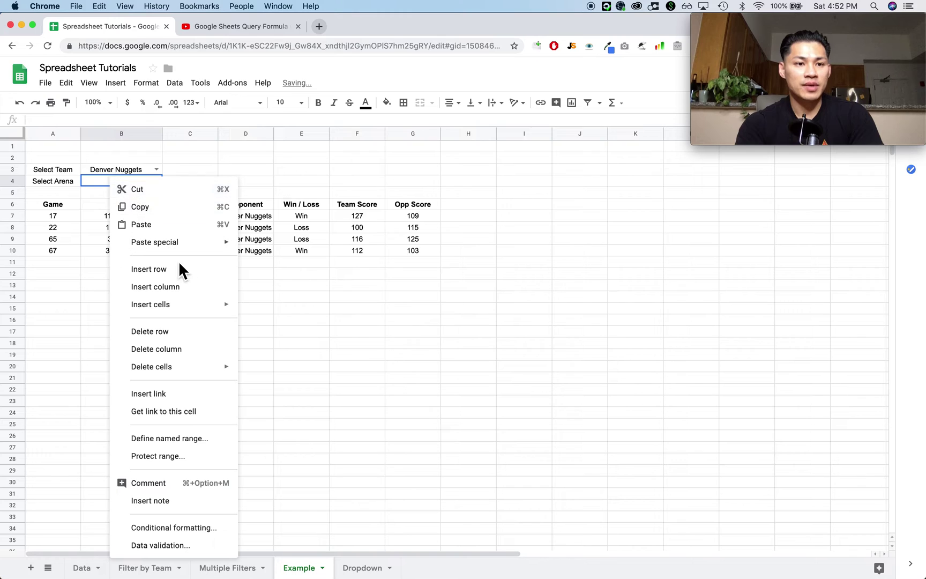
left_click(174, 546)
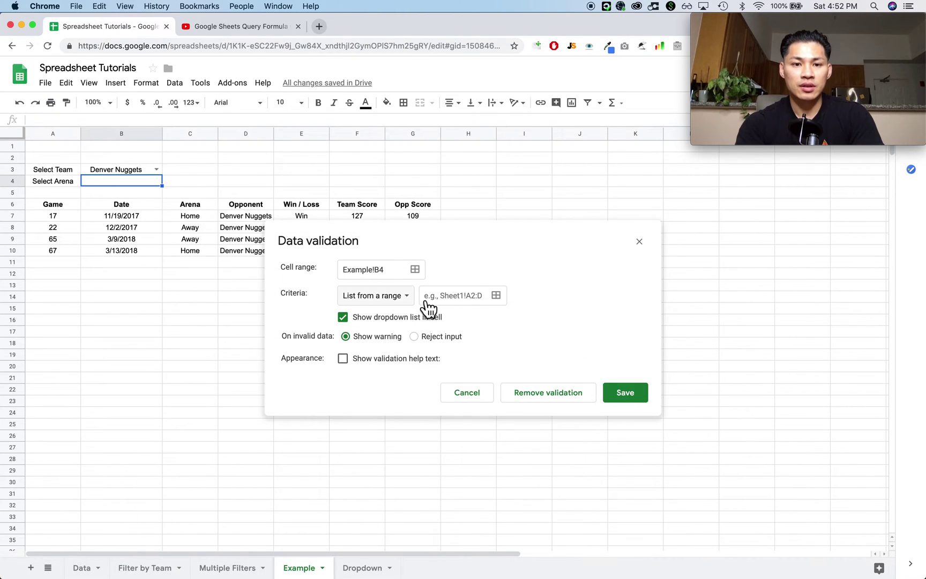
left_click(503, 304)
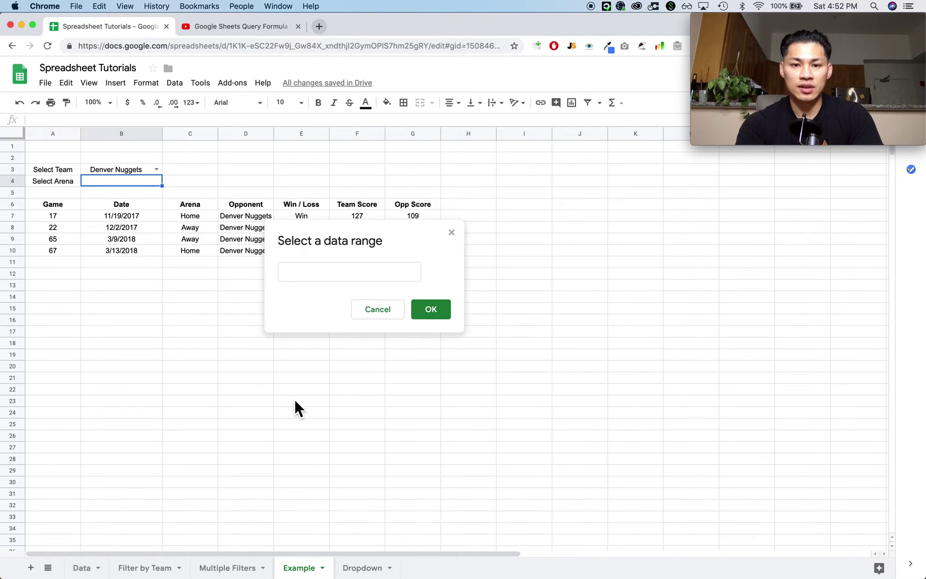
- Set the Arena values Data!C8:C89 as the dropdown source for B4, save the rule and return to the Example sheet
left_click(75, 567)
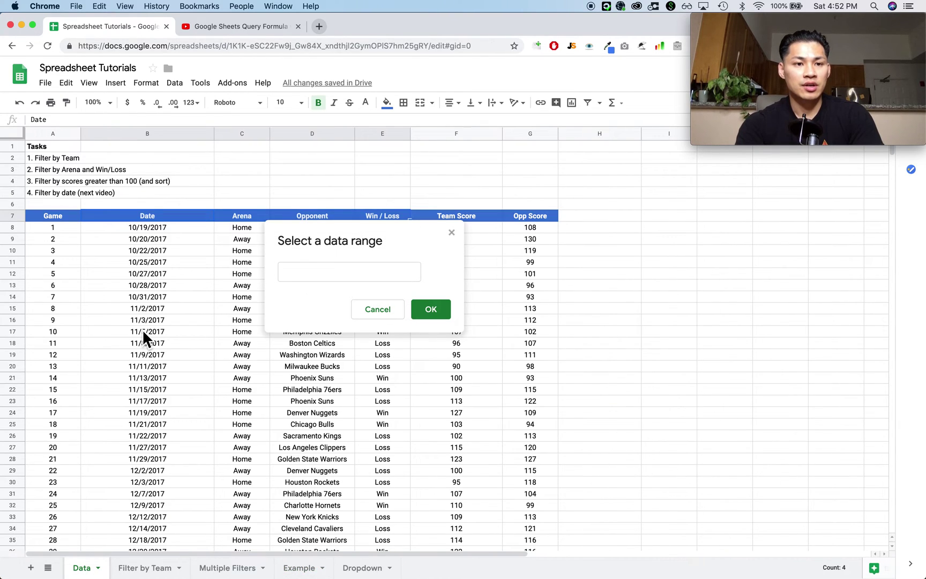
scroll(142, 329, "down", 3)
left_click_drag(242, 183, 243, 268)
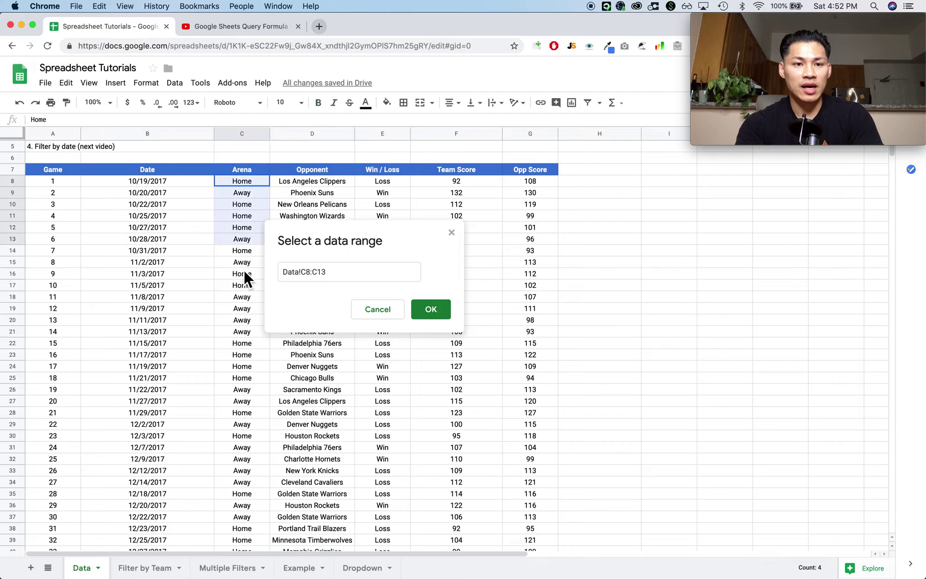
key("super+shift+Down")
scroll(243, 269, "up", 10)
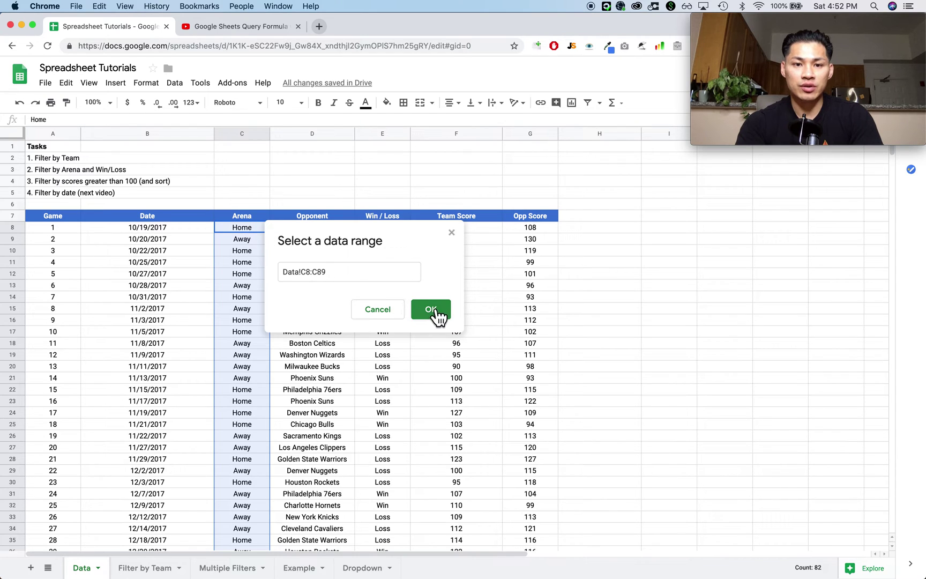
scroll(222, 396, "down", 5)
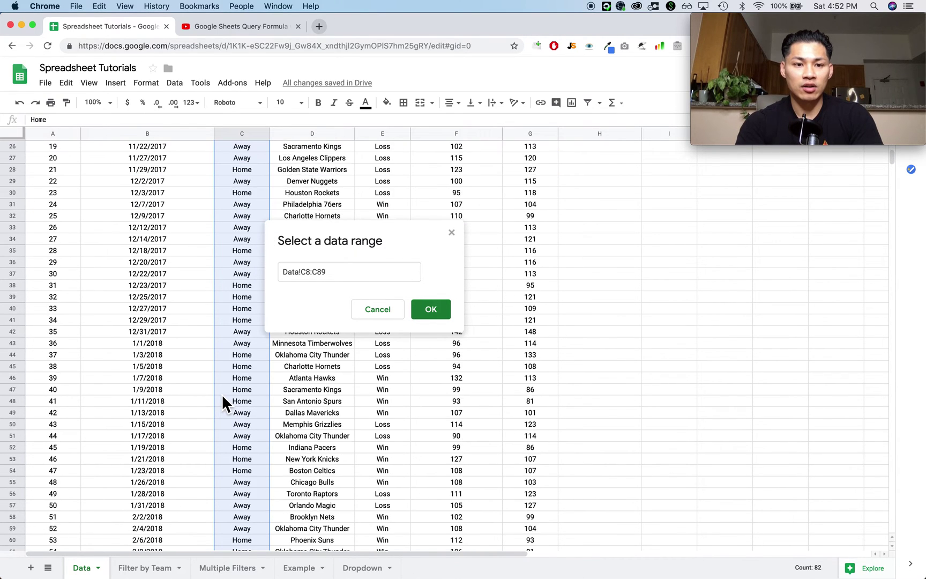
scroll(222, 393, "up", 5)
left_click(430, 309)
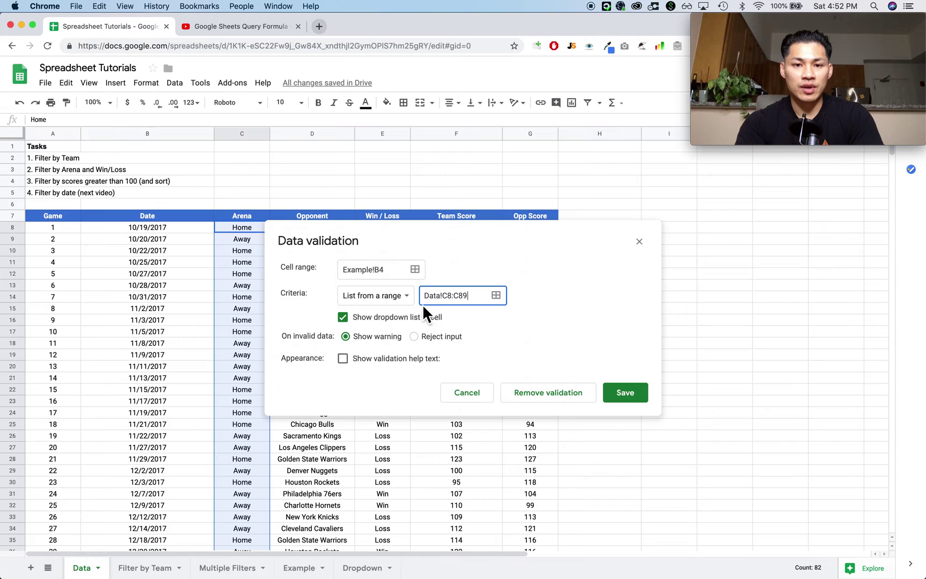
left_click(619, 398)
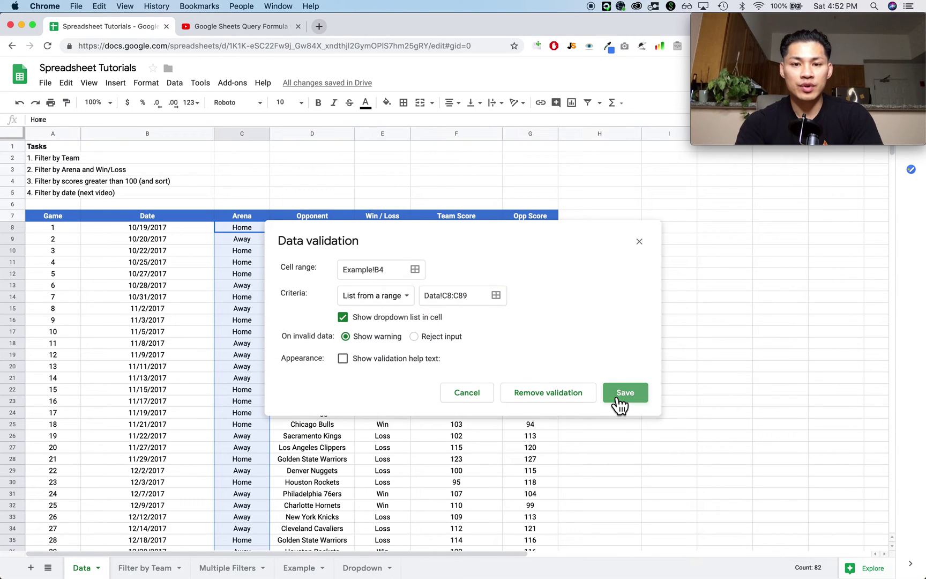
left_click(299, 567)
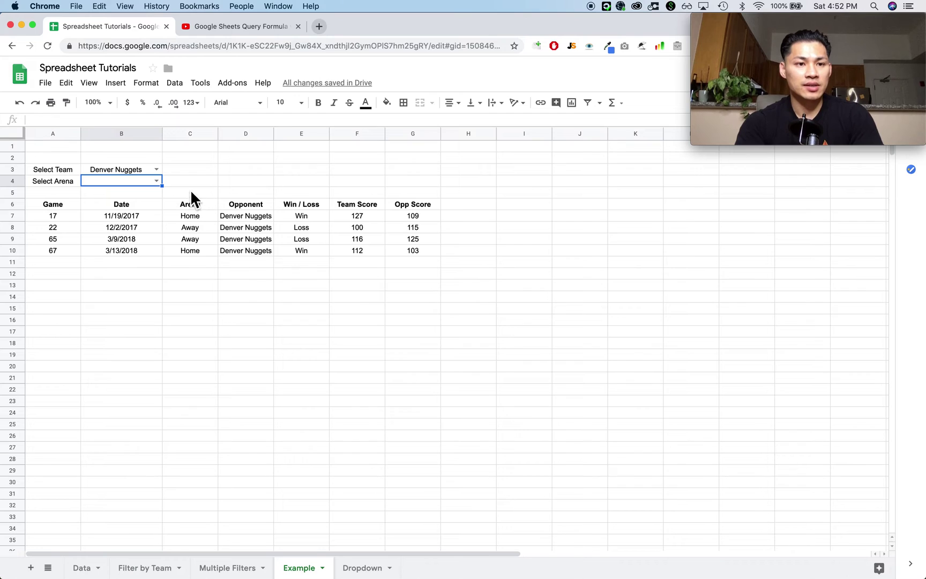
- Try Away in the Select Arena dropdown in B4 and set it to Home
left_click(160, 182)
left_click(150, 208)
left_click(161, 180)
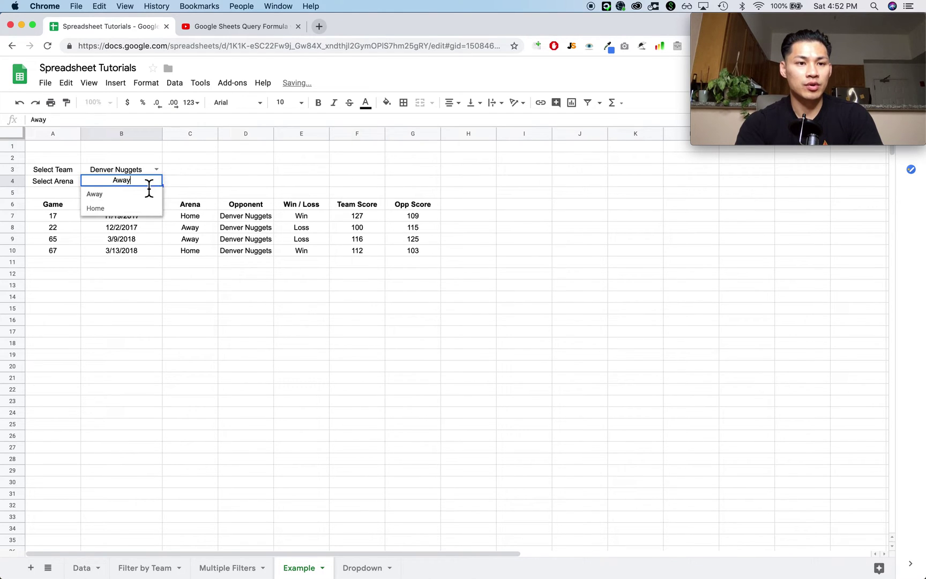
left_click(131, 195)
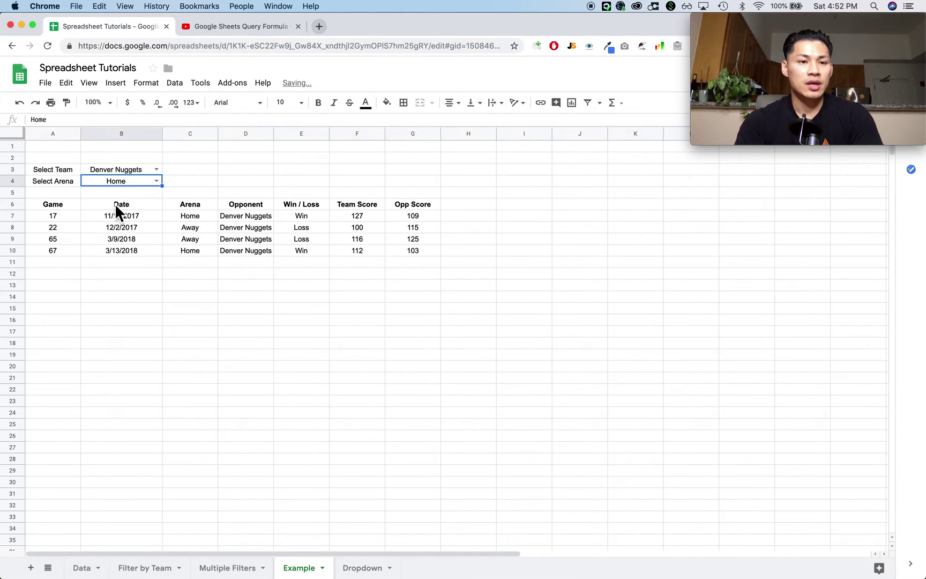
- Extend the QUERY formula in A6 with AND C = """&B4&""" after the team condition, so it also filters by arena
left_click(62, 209)
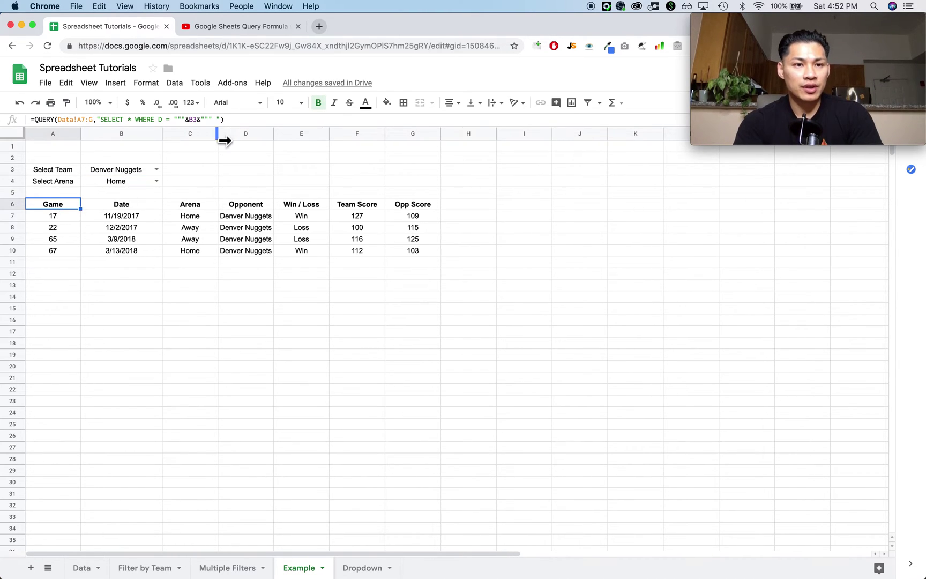
key("Return")
left_click(212, 204)
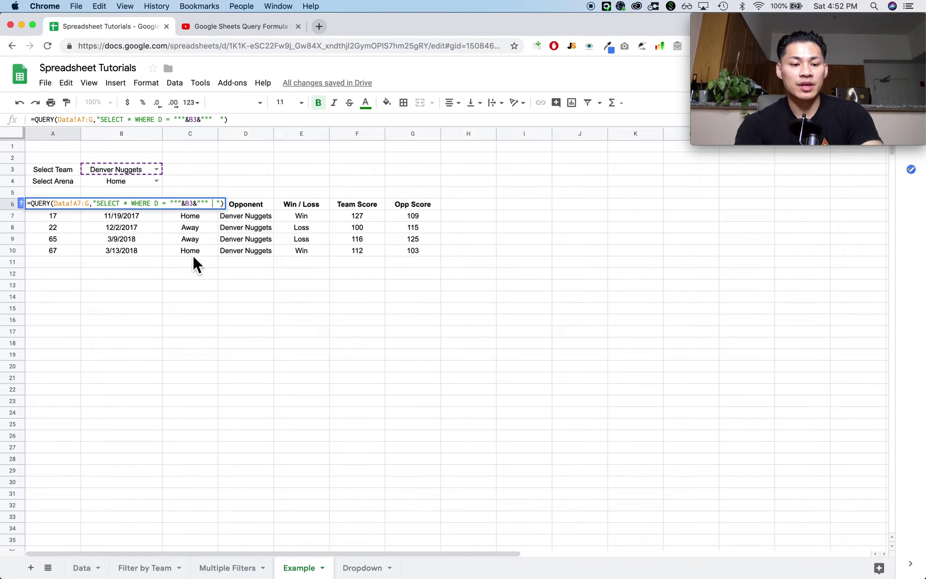
type("AND")
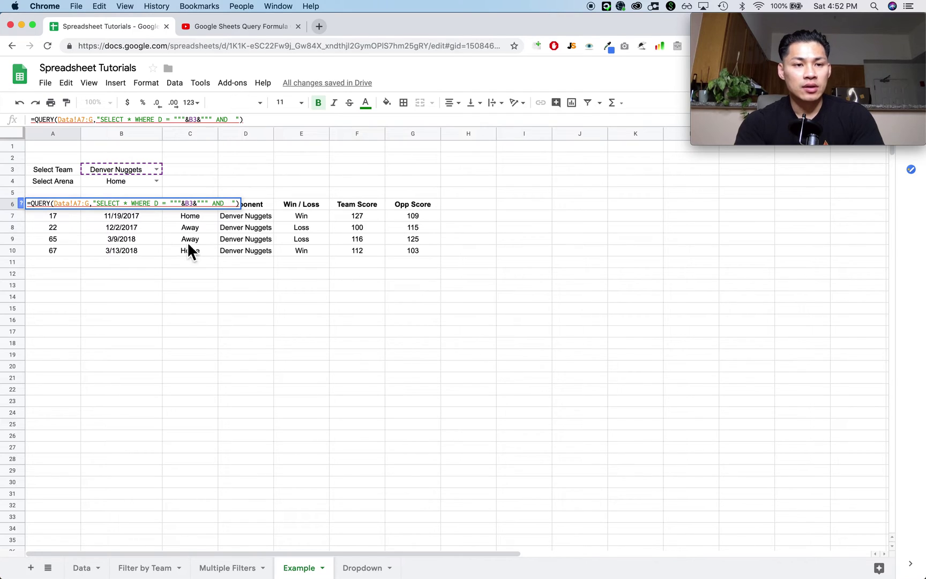
type(" C")
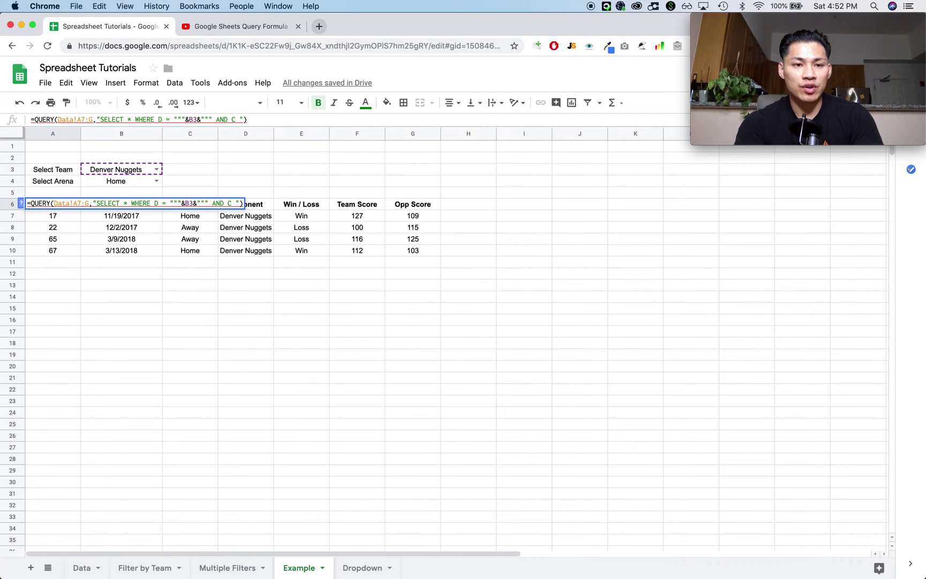
type(" =  ")
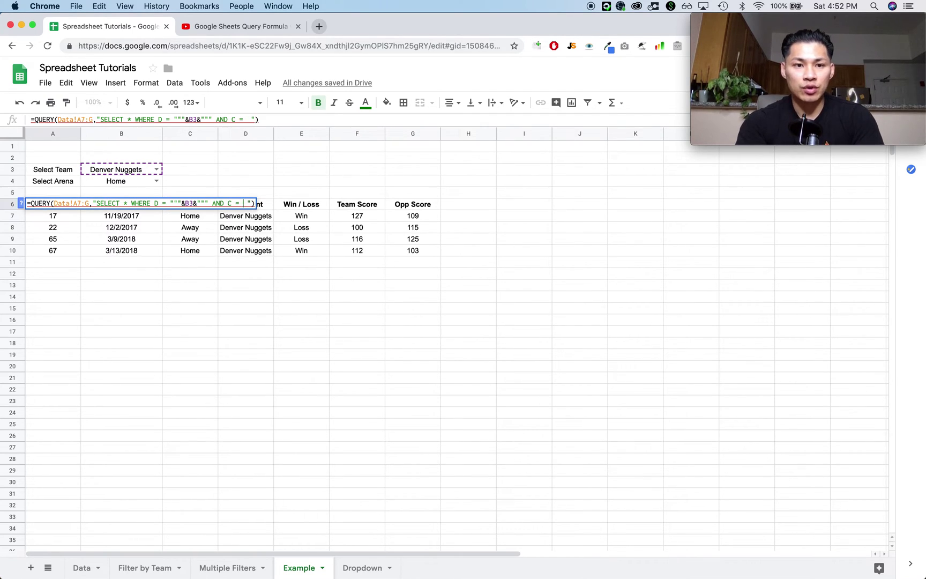
type("\"\"\"&&")
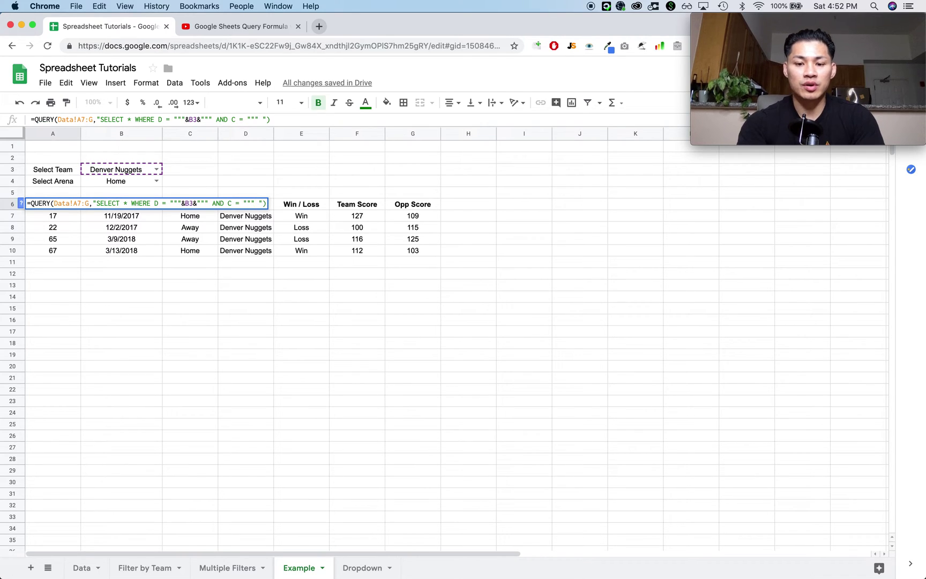
type("\"\"\"")
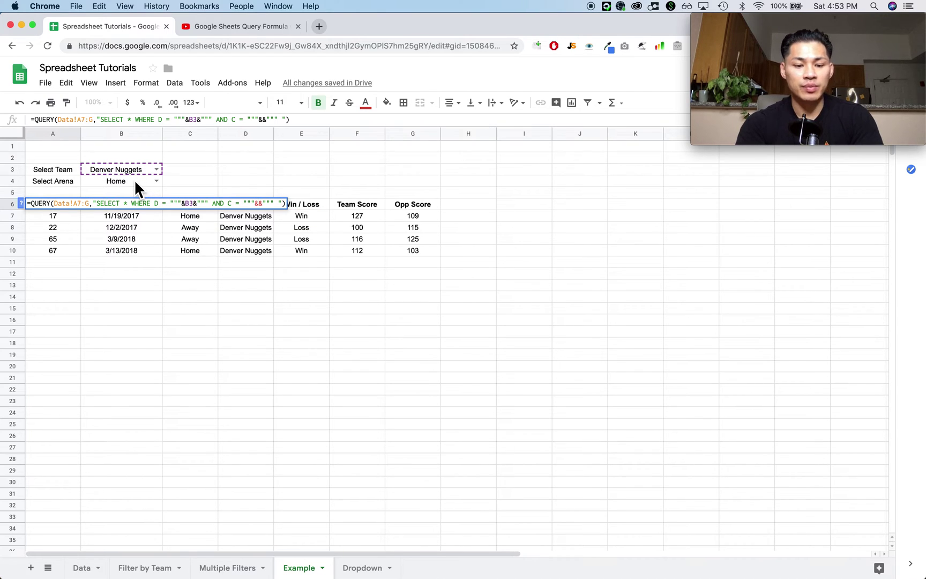
type("B4")
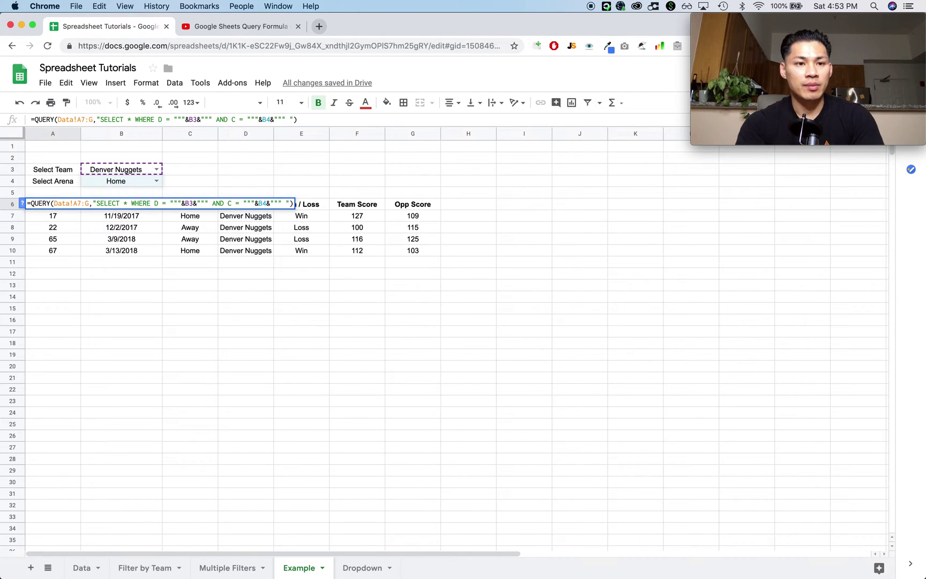
key("Return")
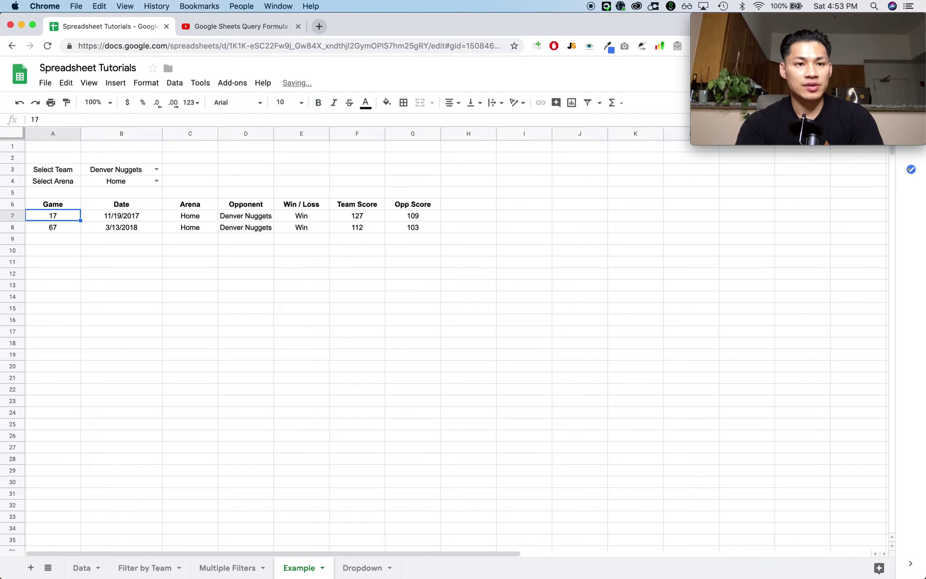
- Test the arena filter by switching the Select Arena dropdown in B4 to Away
left_click(134, 173)
left_click(140, 184)
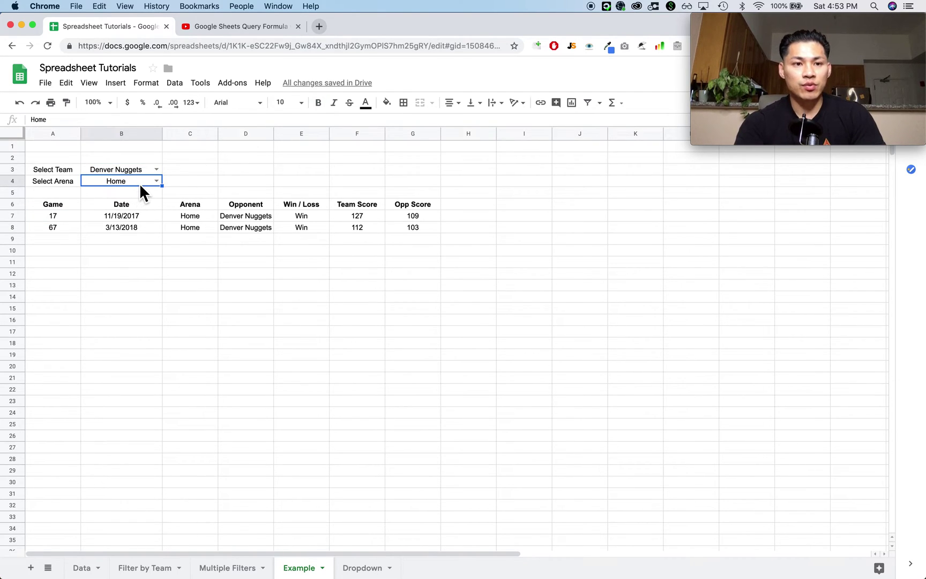
left_click(155, 181)
left_click(148, 210)
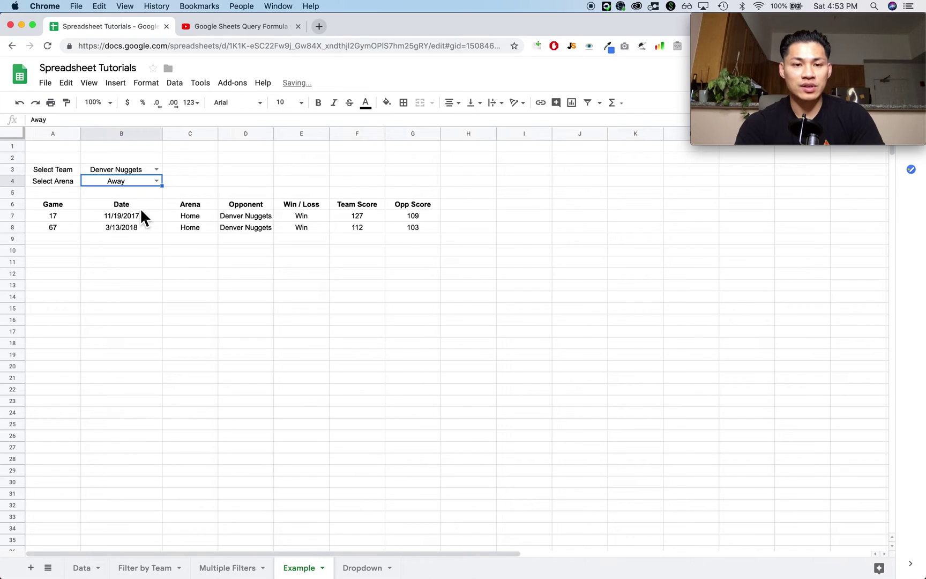
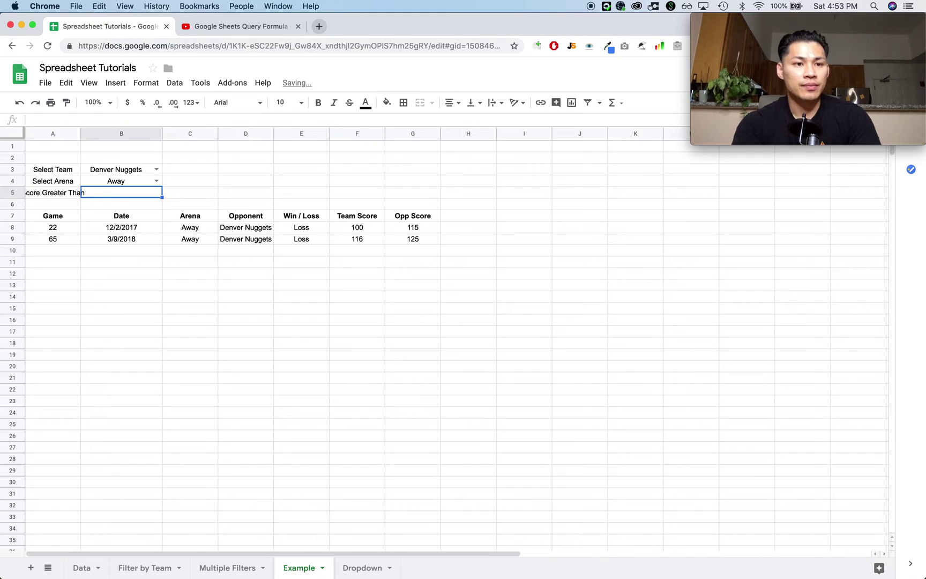
- Turn on text wrapping for the Score Greater Than label in cell A5
left_click(55, 196)
left_click(150, 83)
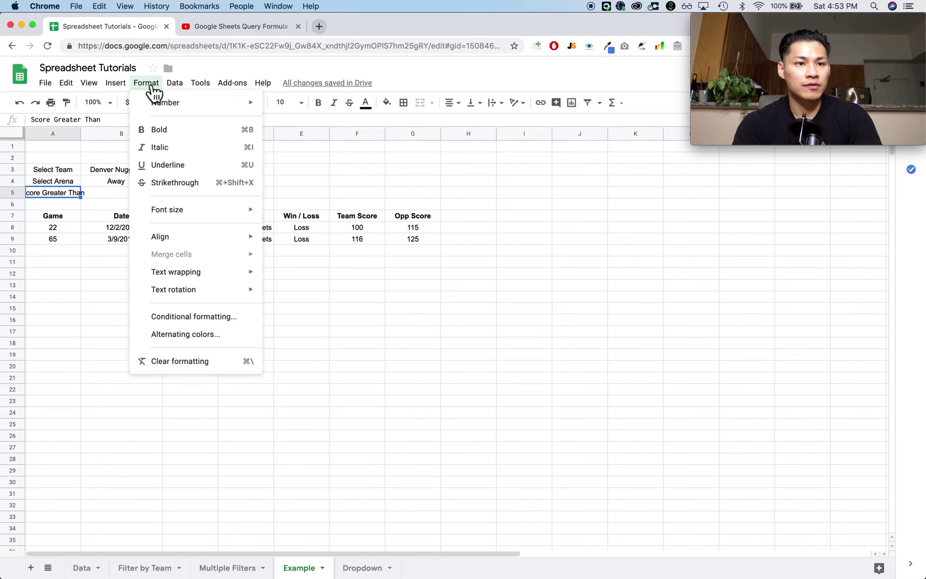
mouse_move(233, 273)
left_click(308, 296)
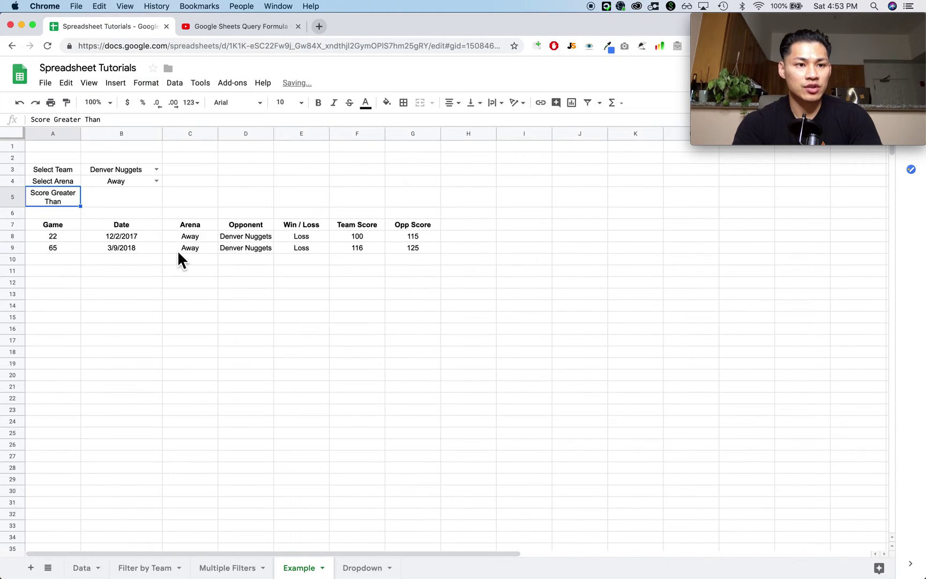
- Set the vertical alignment of cell B5, beside the Score Greater Than label, to middle
left_click(139, 203)
left_click(472, 102)
left_click(486, 122)
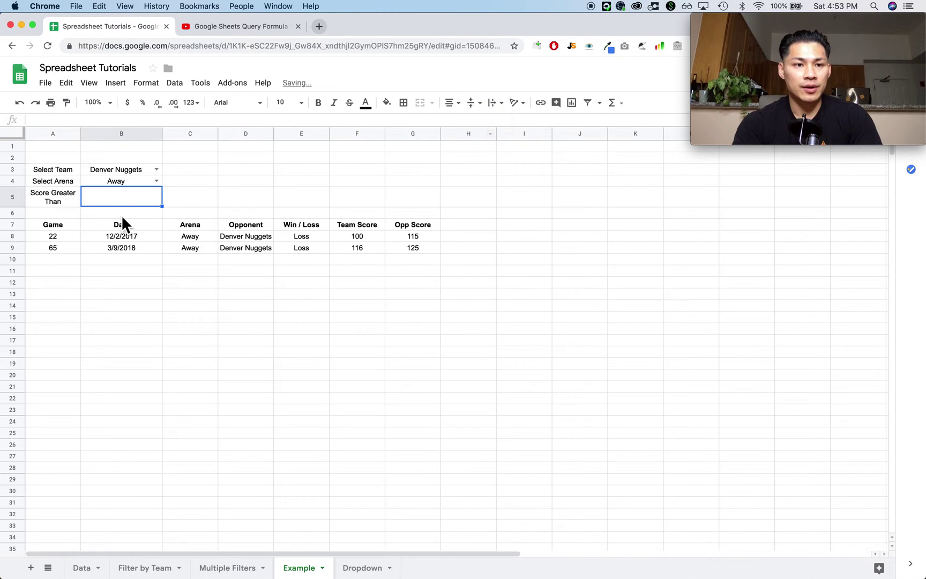
key("Right")
key("Left")
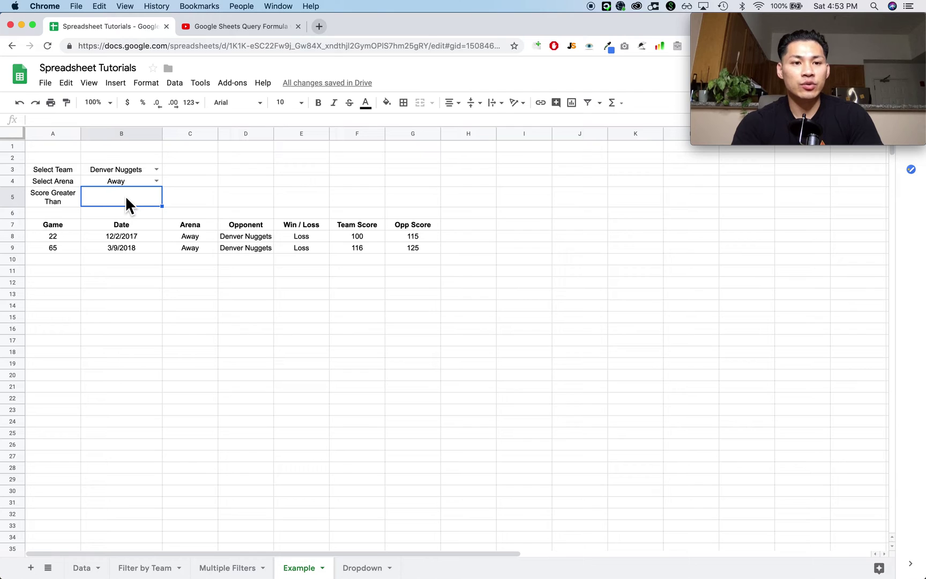
- Add a data validation dropdown to B5 using a list of items 80,90,100 and save the rule
right_click(142, 200)
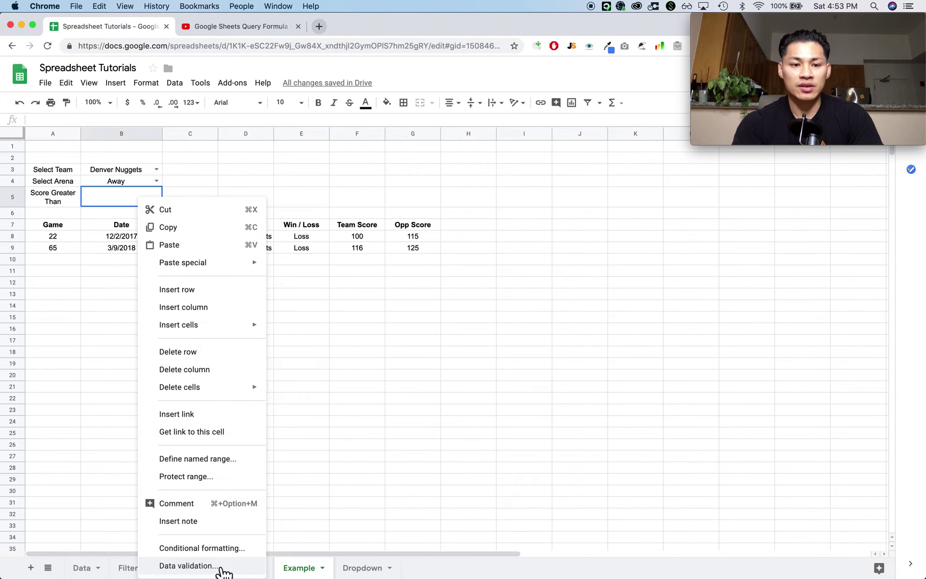
left_click(187, 565)
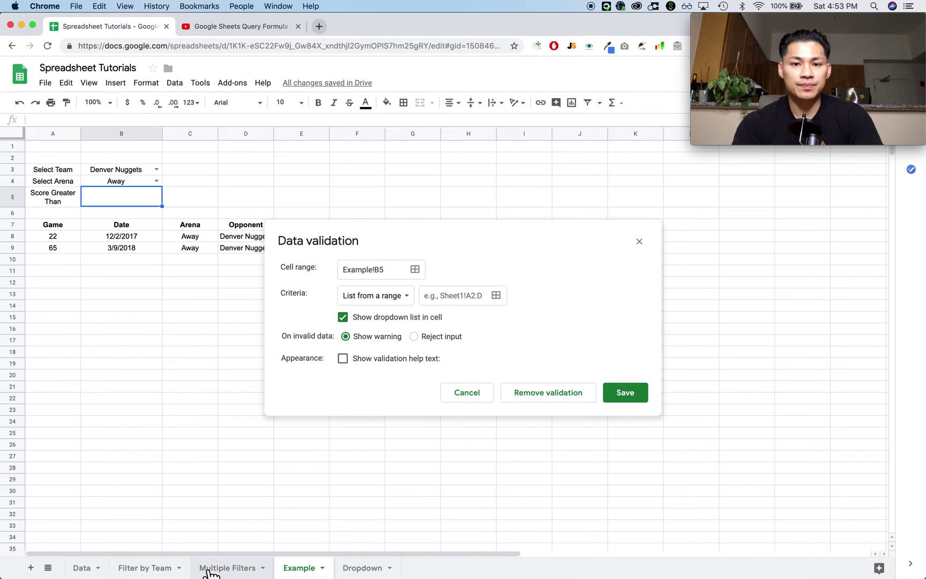
left_click(379, 302)
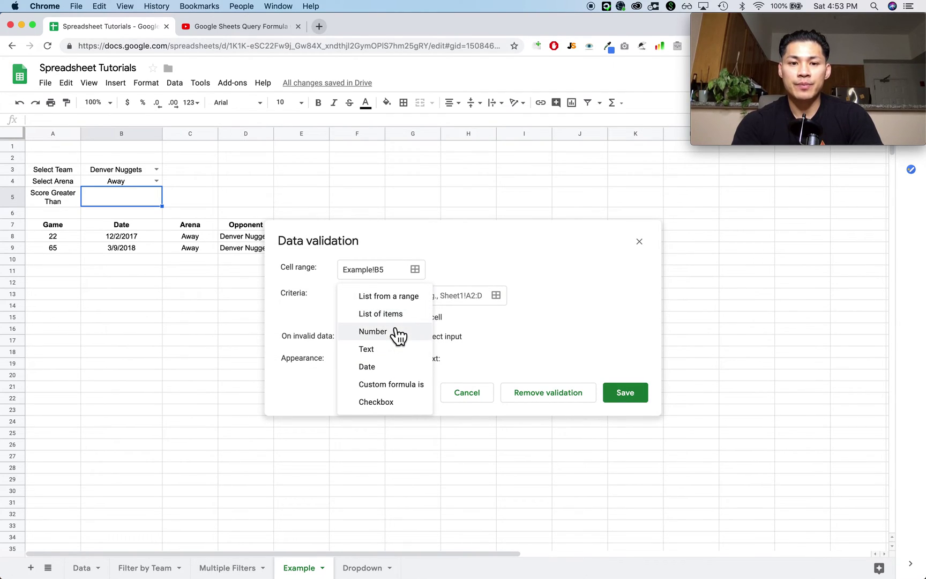
left_click(399, 335)
left_click(379, 304)
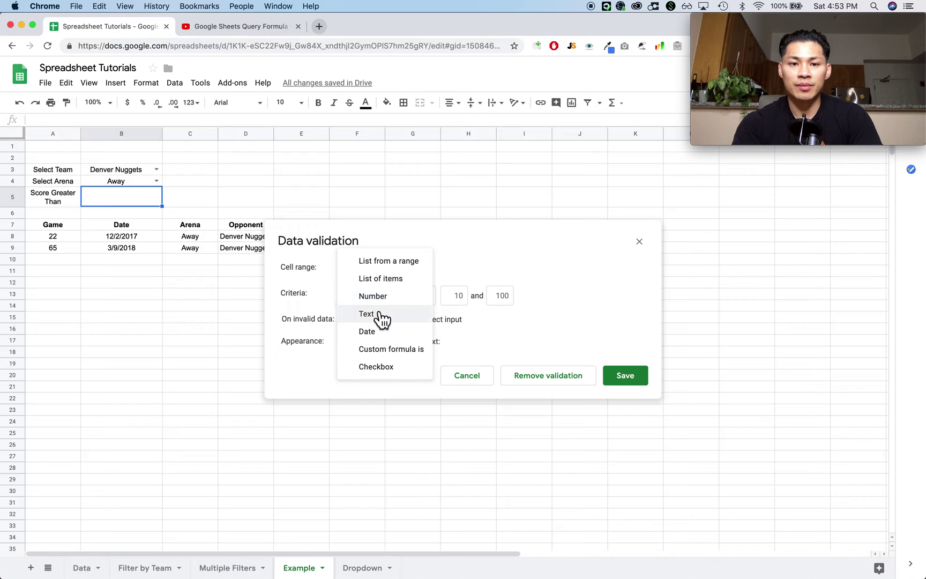
left_click(382, 282)
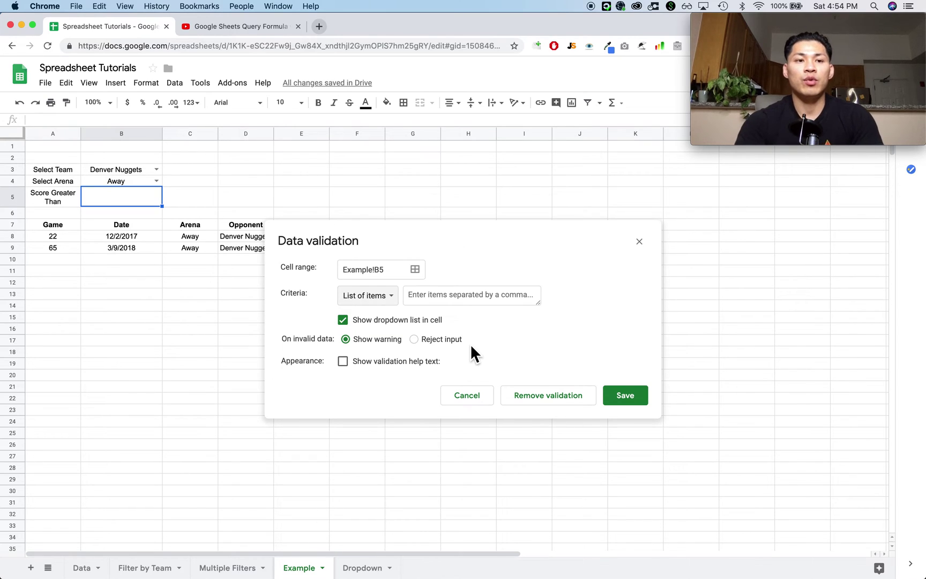
left_click(424, 304)
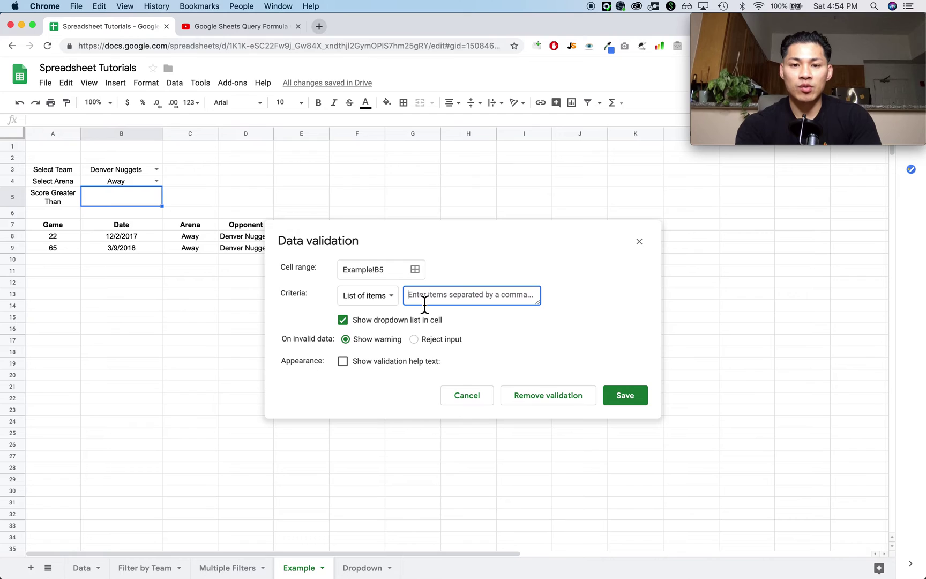
type("80")
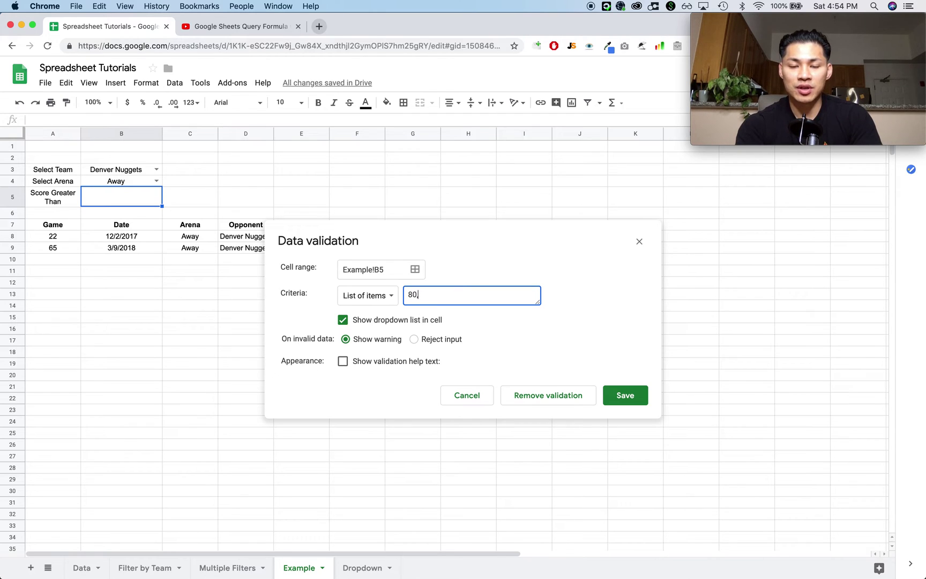
type(",90,100")
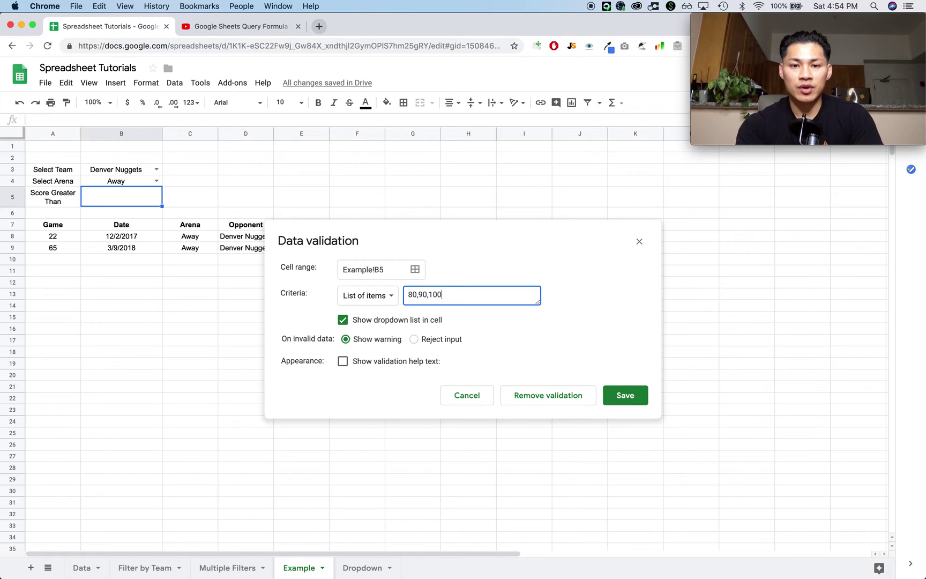
left_click(623, 401)
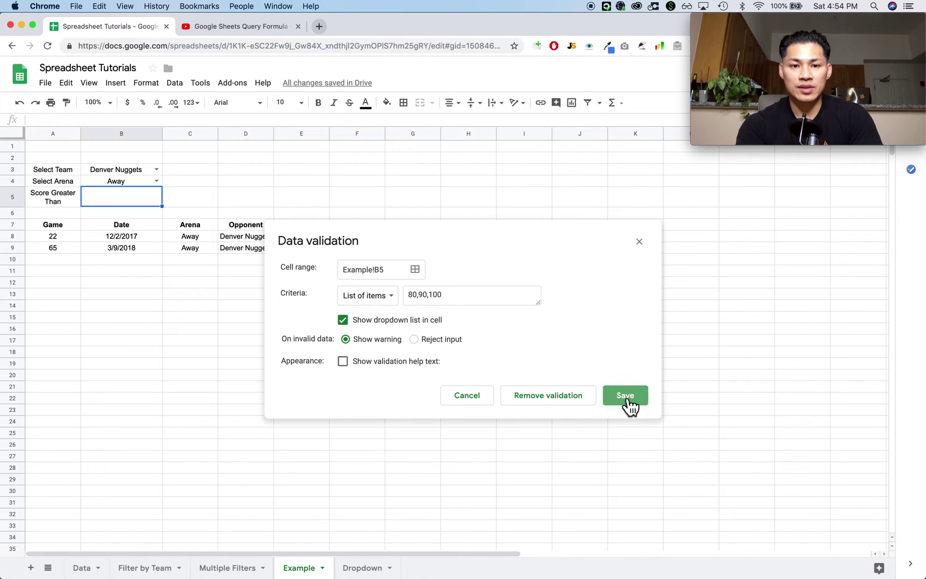
- Try the Score Greater Than dropdown in B5 with 80 and 90, and leave it set to 80
left_click(204, 197)
left_click(150, 195)
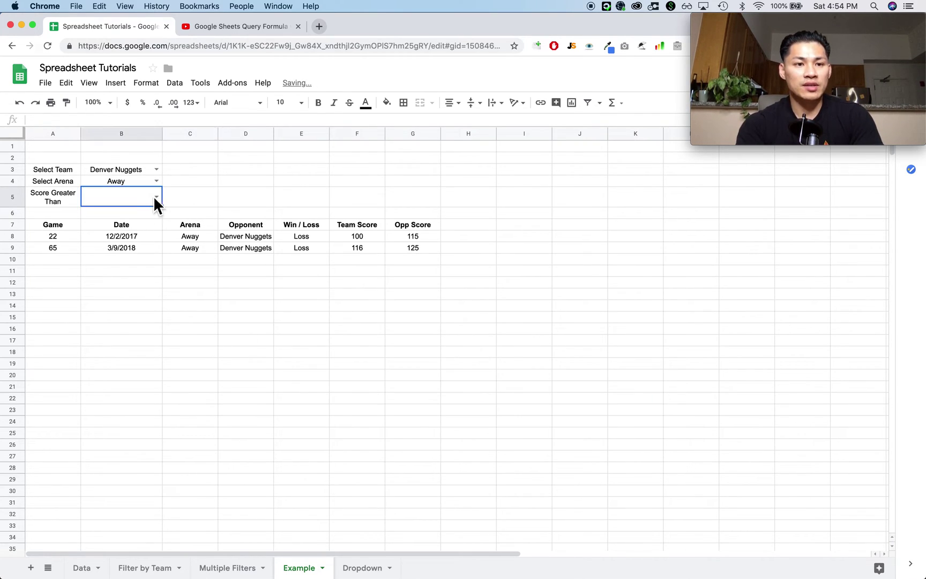
left_click(156, 197)
left_click(154, 217)
left_click(157, 197)
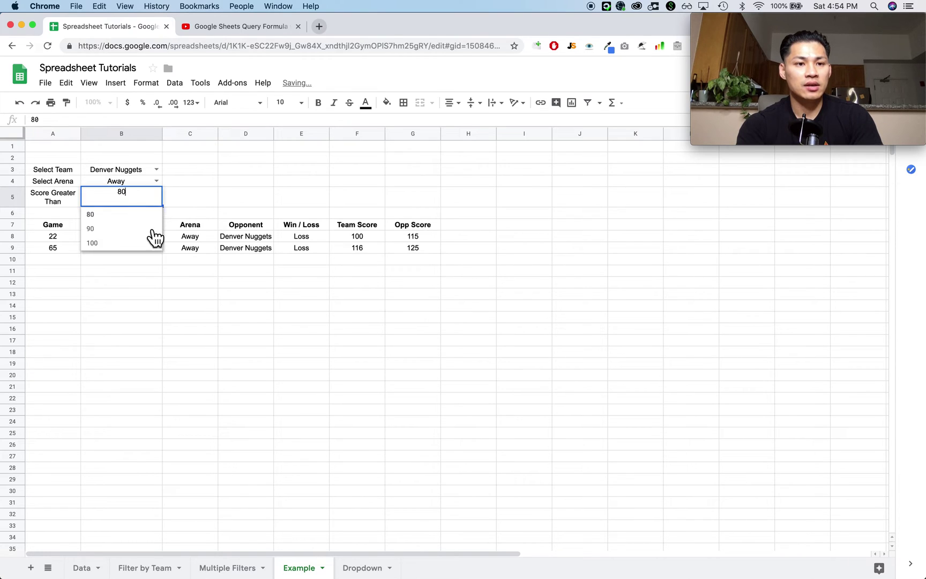
left_click(153, 228)
left_click(159, 196)
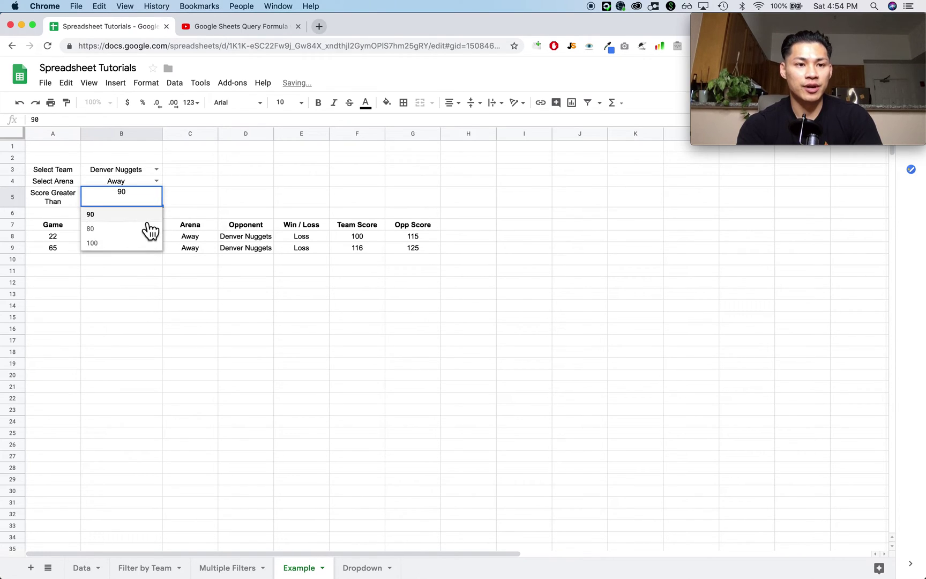
left_click(142, 216)
- Examine the QUERY formula in A7 and the team, arena and score selectors in rows 3 to 5
left_click(58, 228)
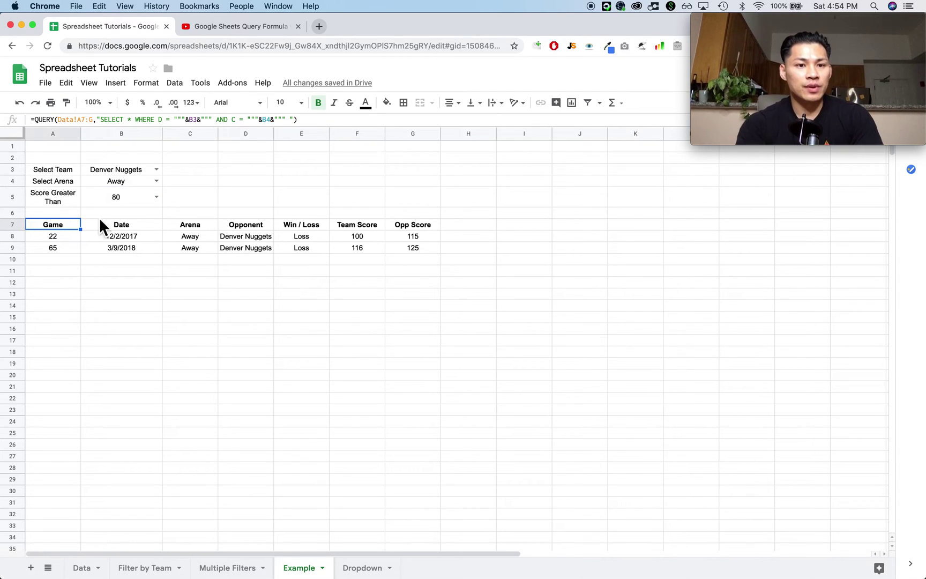
left_click(43, 185)
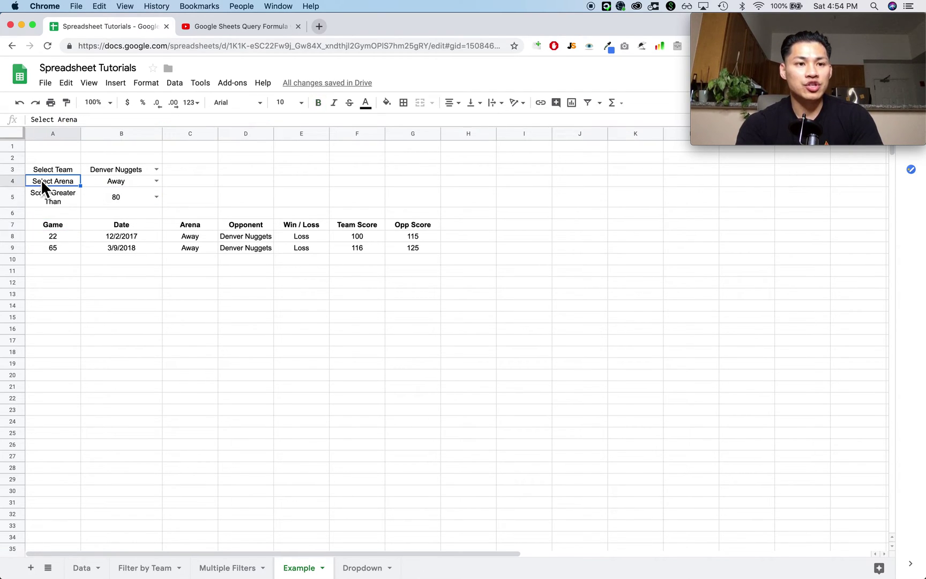
left_click_drag(52, 169, 137, 169)
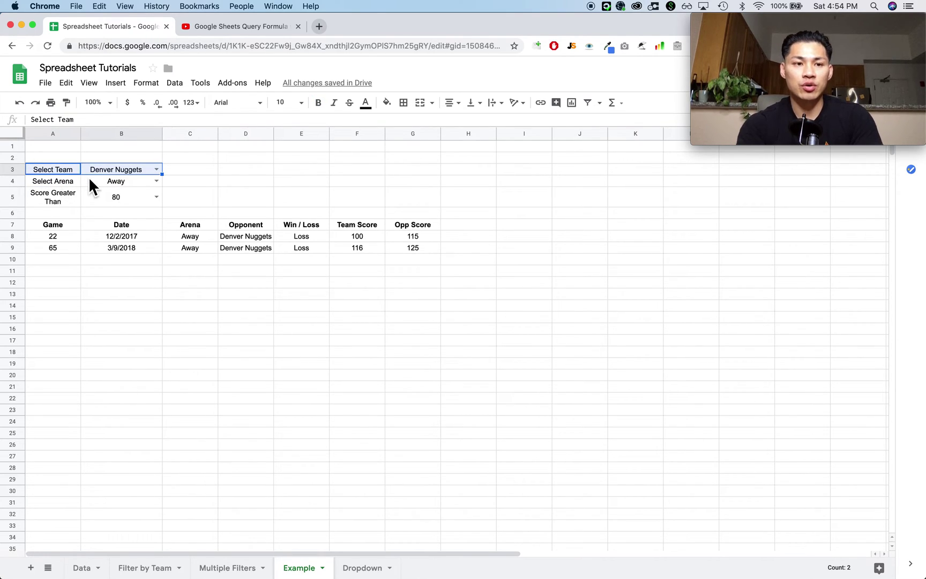
left_click(132, 182)
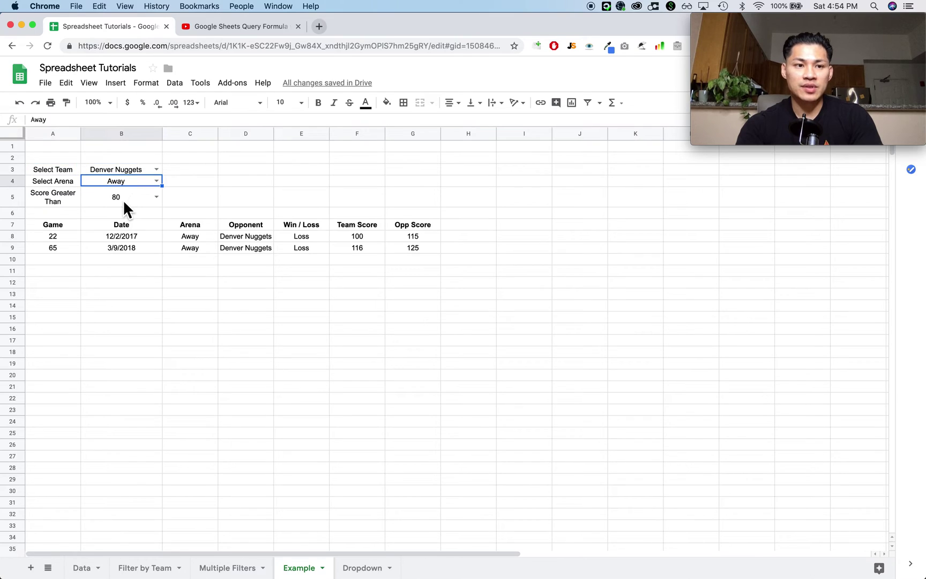
left_click(123, 200)
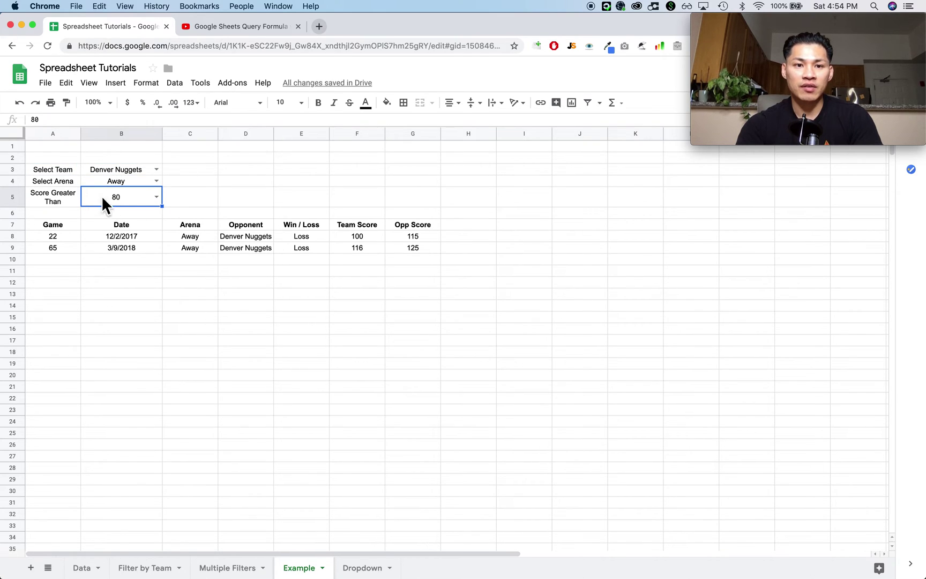
- Remove the team condition on column D and its AND from the QUERY formula in A7, keeping only the arena condition
left_click(365, 238)
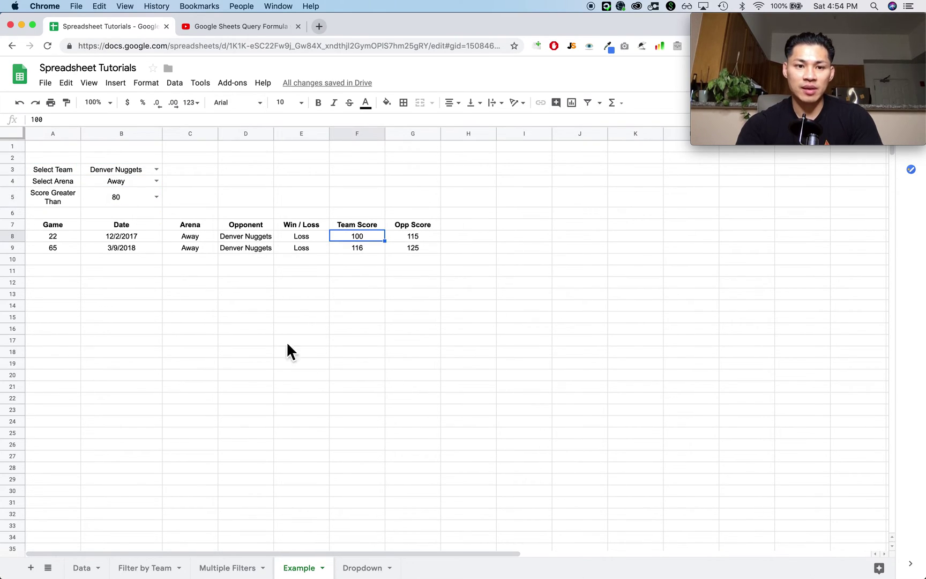
left_click(65, 226)
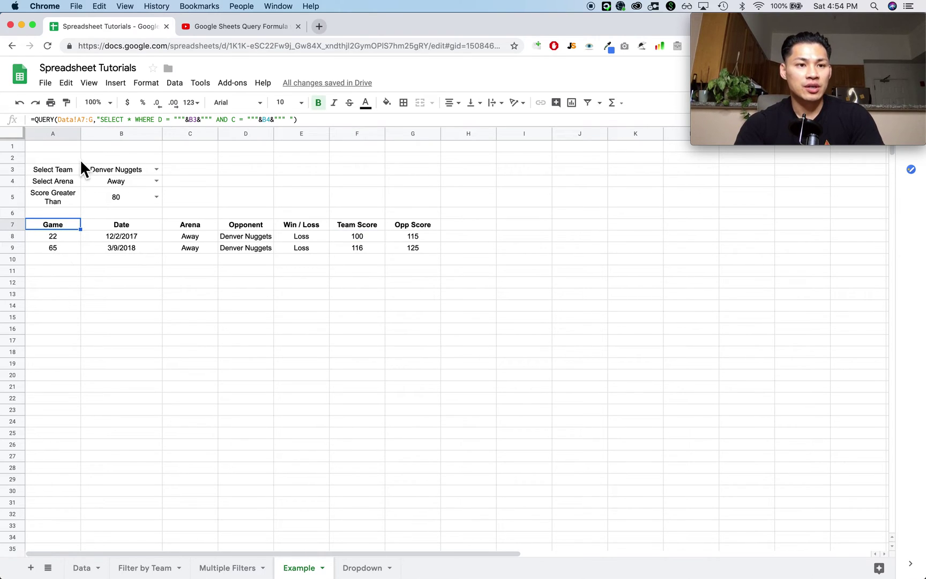
key("Return")
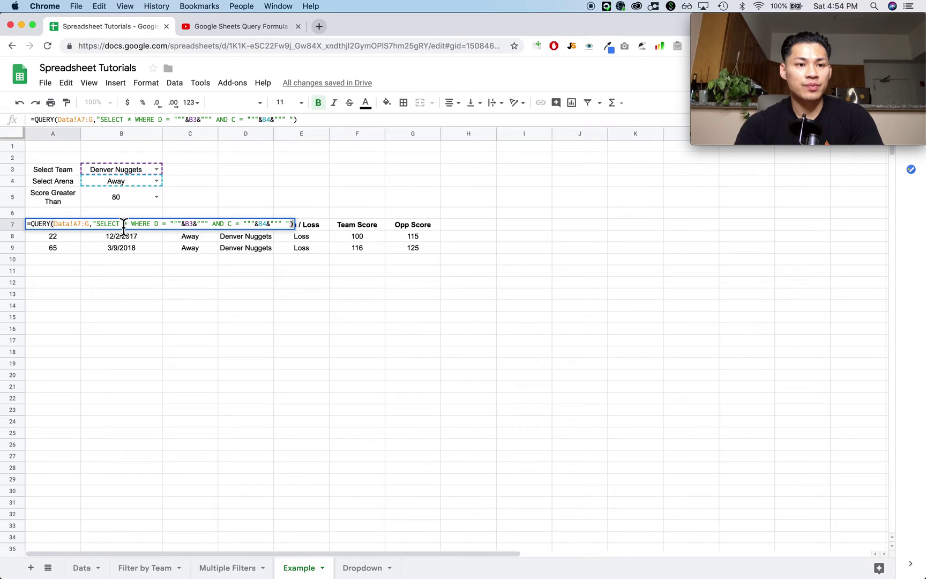
left_click_drag(155, 225, 226, 226)
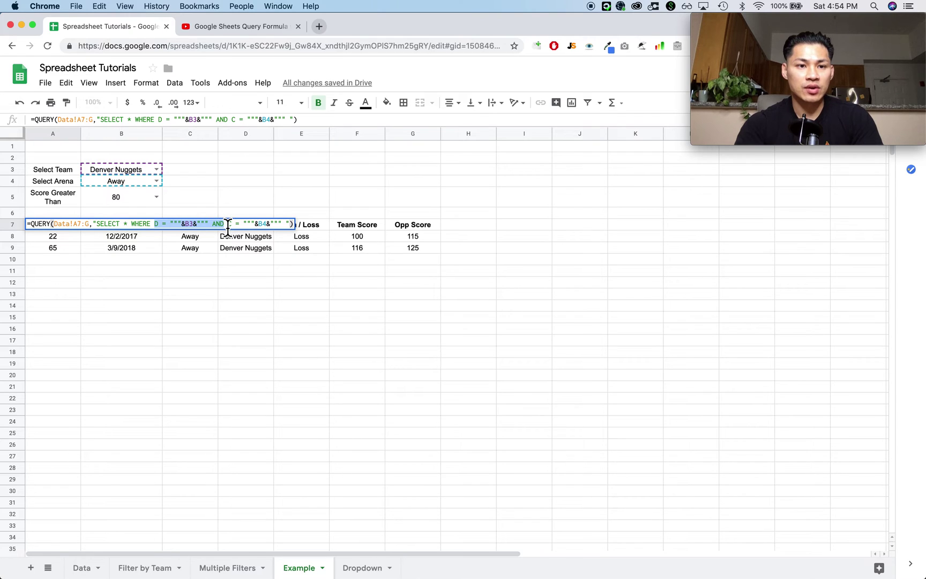
key("BackSpace")
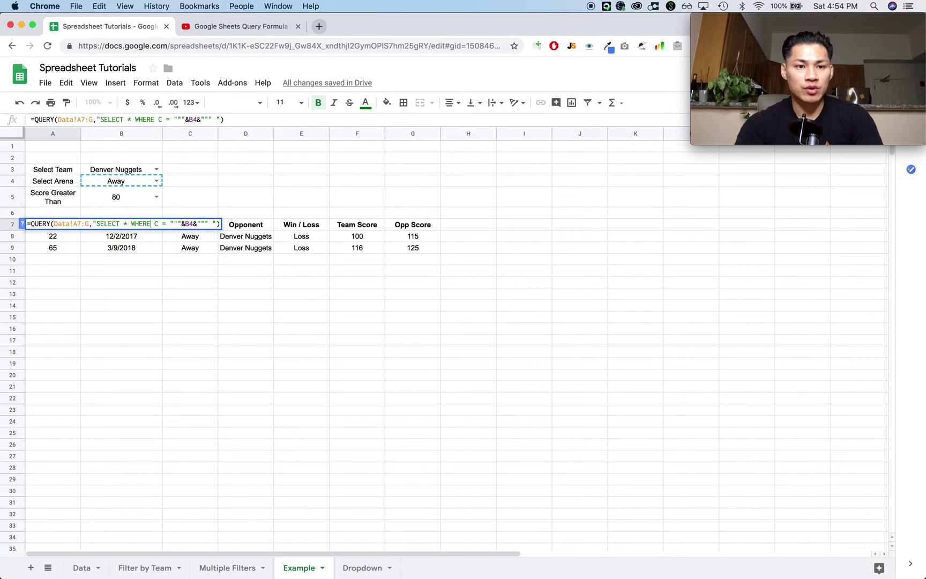
key("Return")
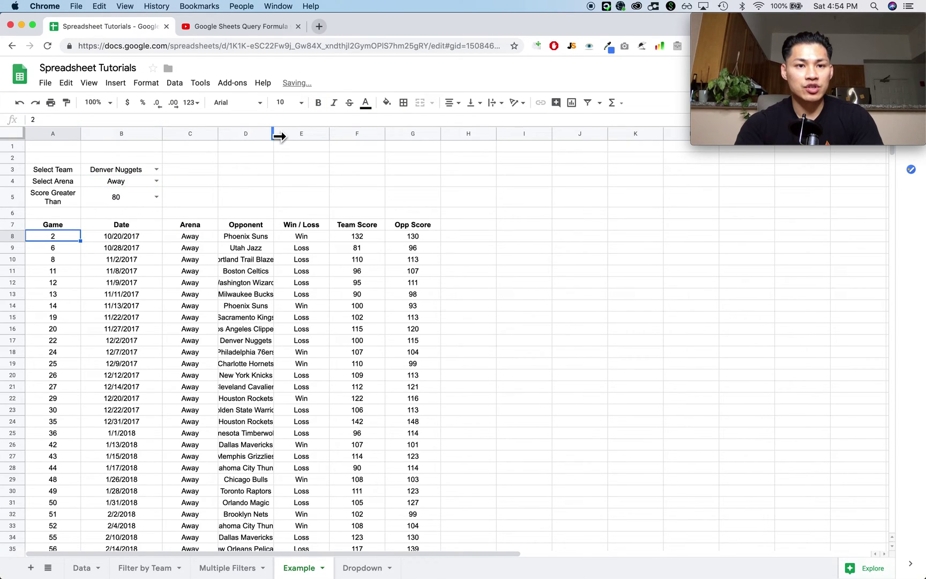
- Fit column D's width to the opponent names and delete the Select Team row (row 3)
double_click(273, 134)
right_click(21, 170)
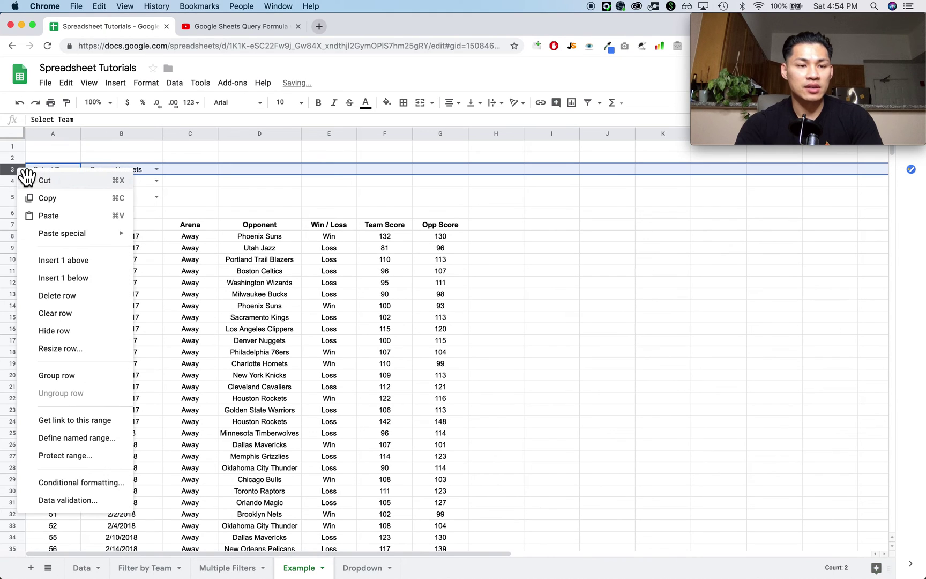
left_click(61, 298)
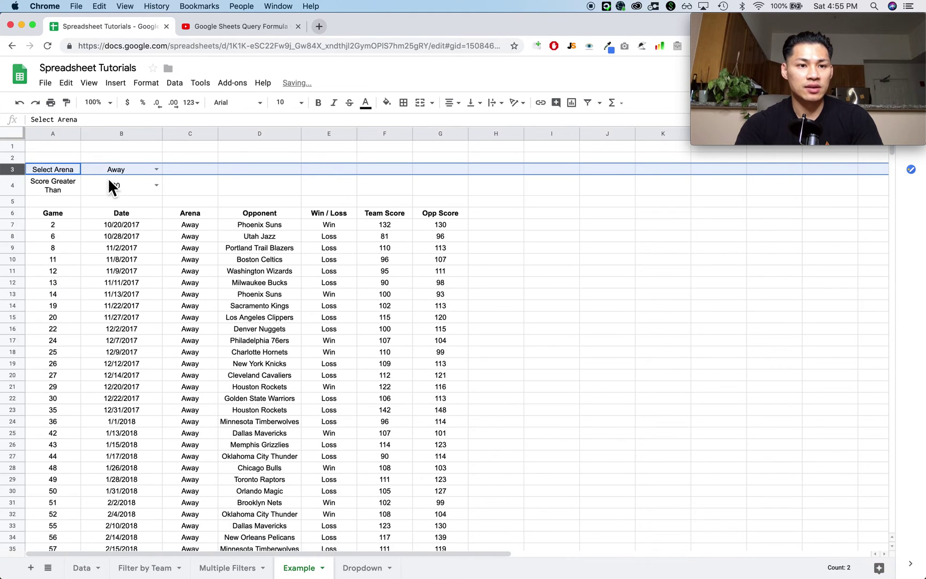
left_click(22, 201)
left_click(58, 186)
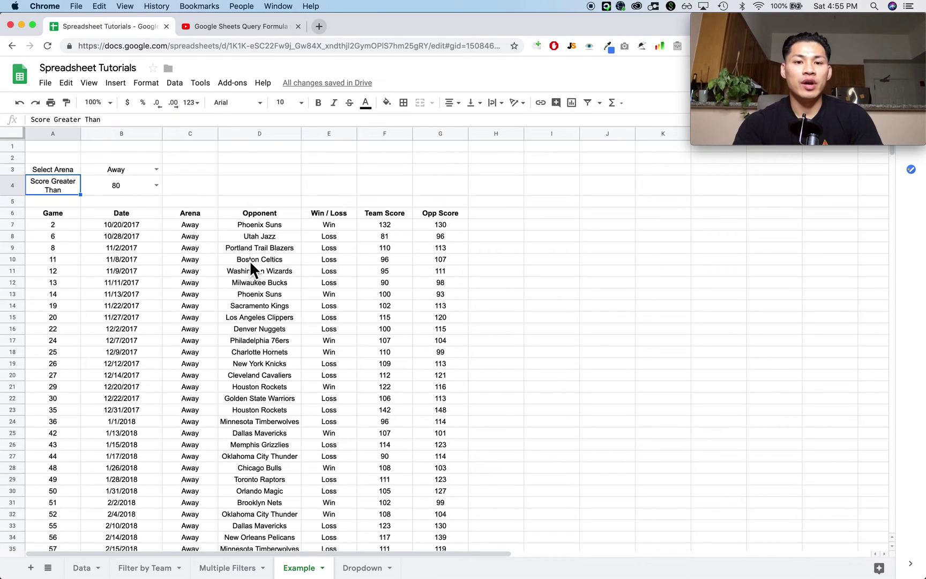
- Set the Score Greater Than dropdown in B4 to 90
scroll(249, 260, "down", 2)
scroll(249, 259, "up", 2)
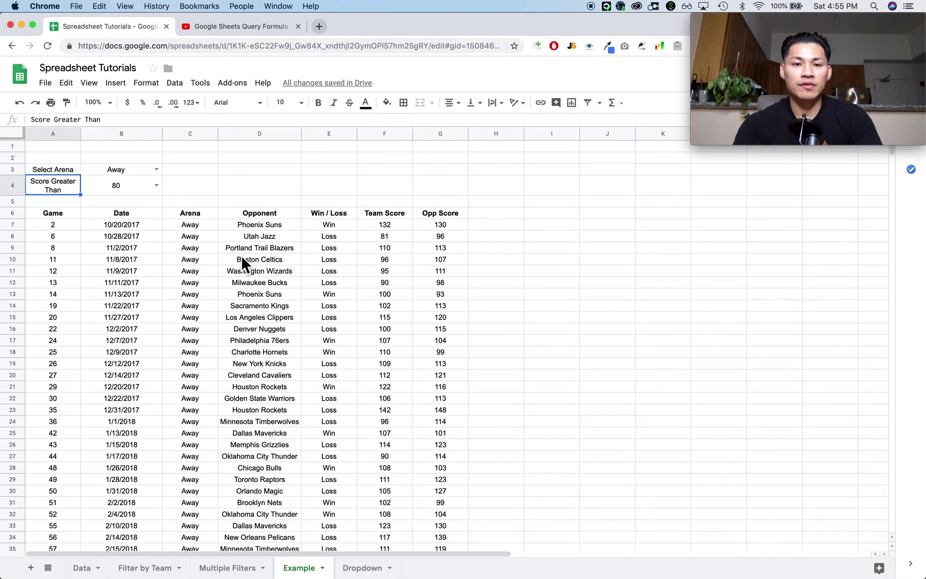
left_click(157, 186)
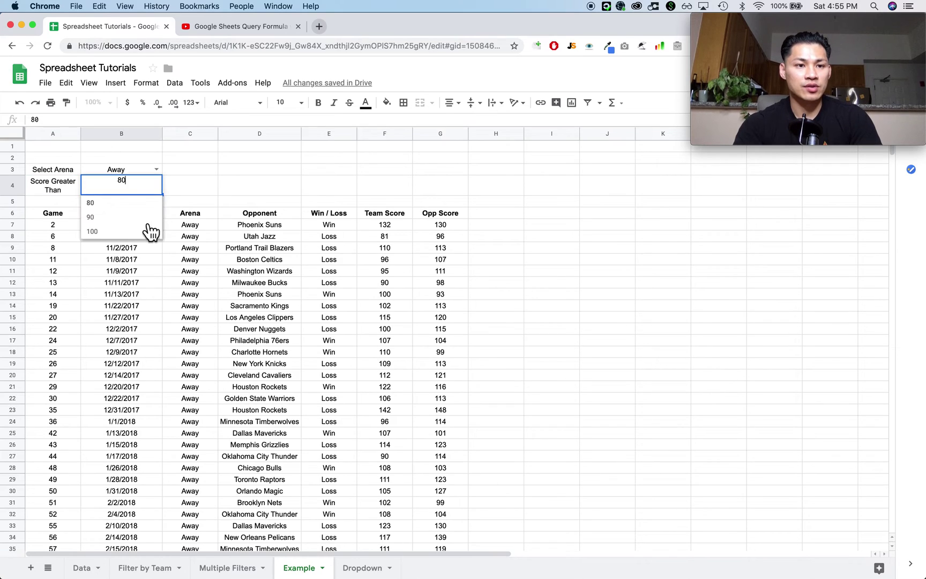
left_click(144, 233)
left_click(63, 215)
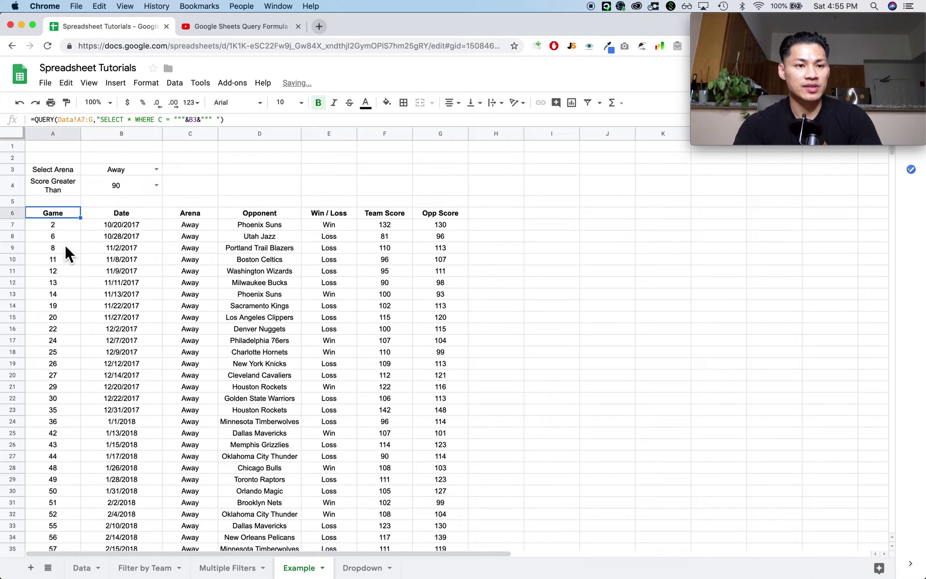
double_click(58, 213)
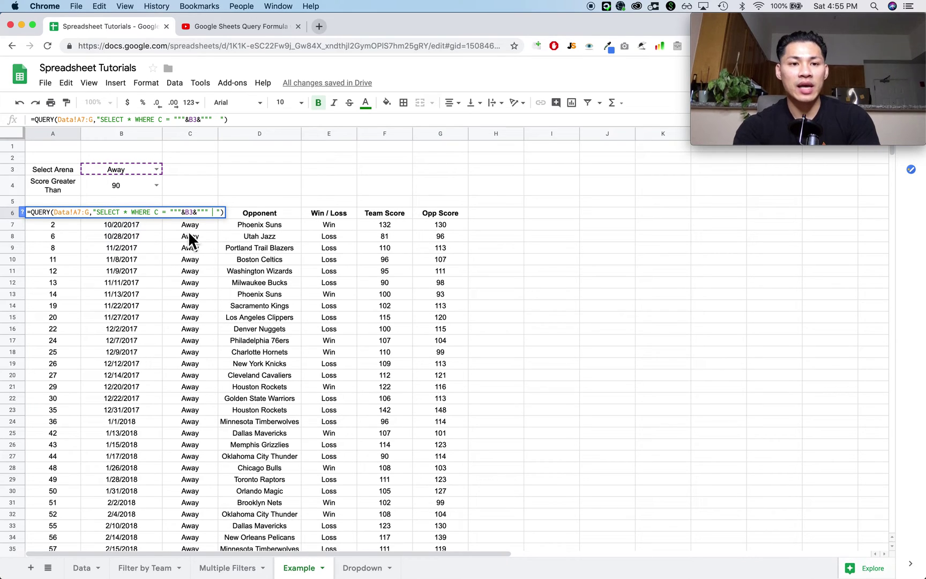
type("AND")
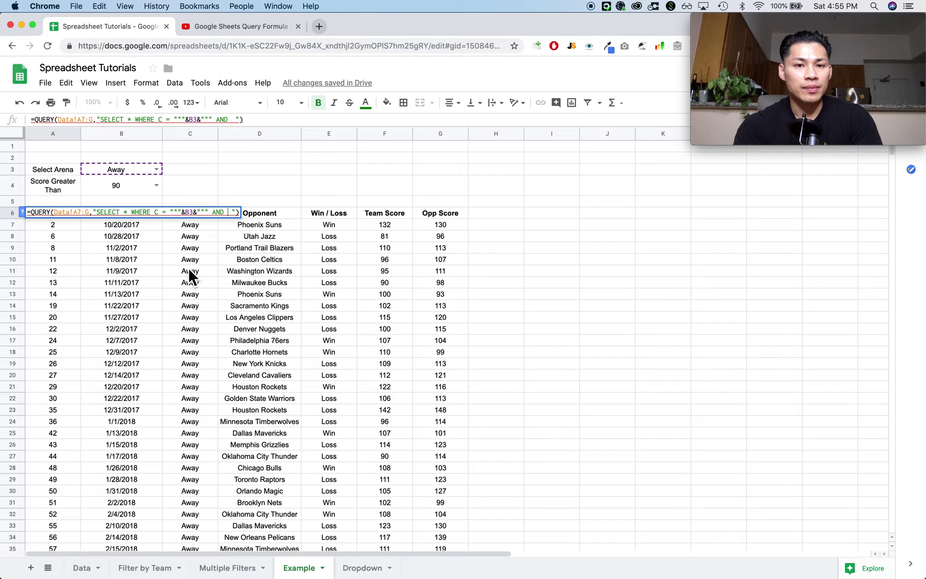
type("F")
key("Escape")
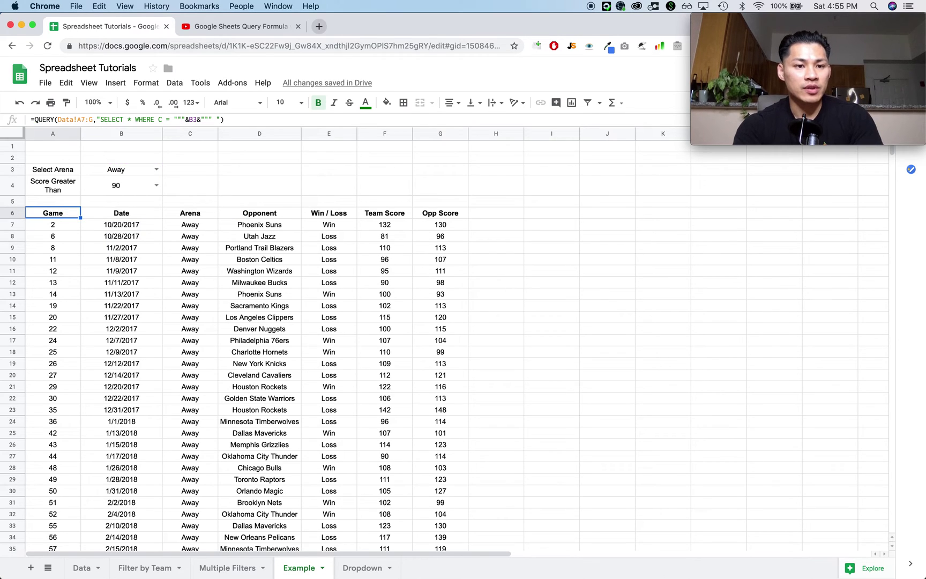
- Check the Team Score column in the Data sheet and add AND F > """&B4&""" to the QUERY formula in A6 of the Example sheet
left_click(82, 567)
right_click(437, 169)
left_click(423, 179)
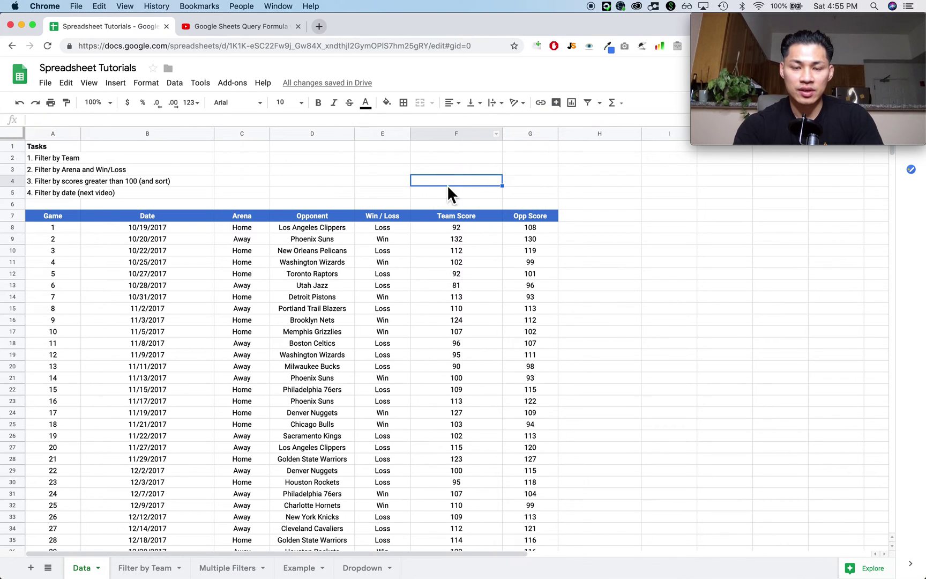
left_click(300, 567)
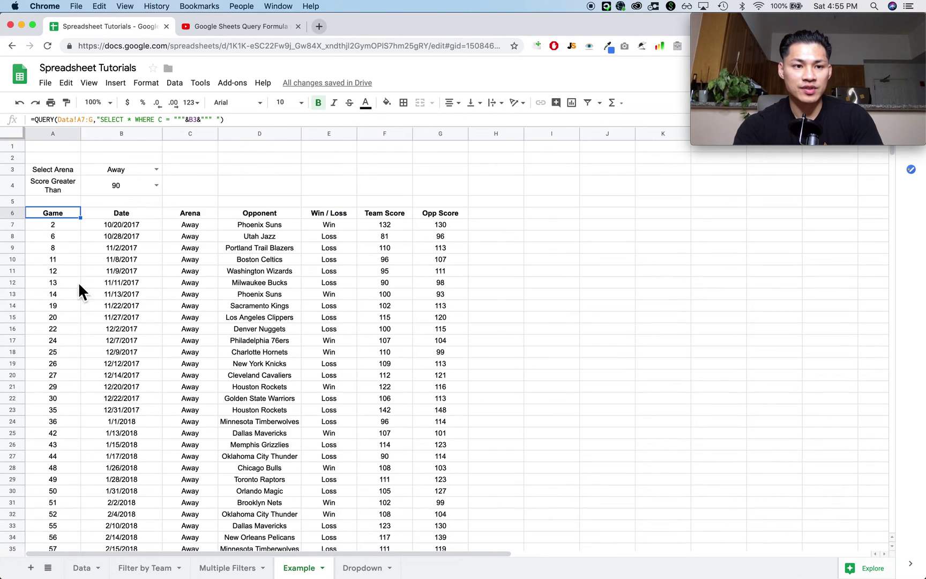
double_click(58, 214)
left_click(209, 212)
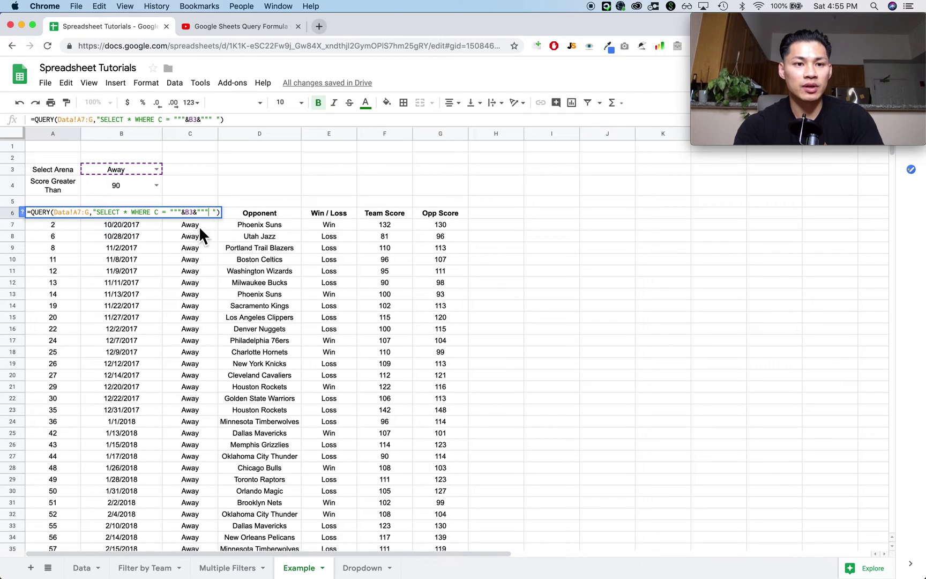
type("AND  ")
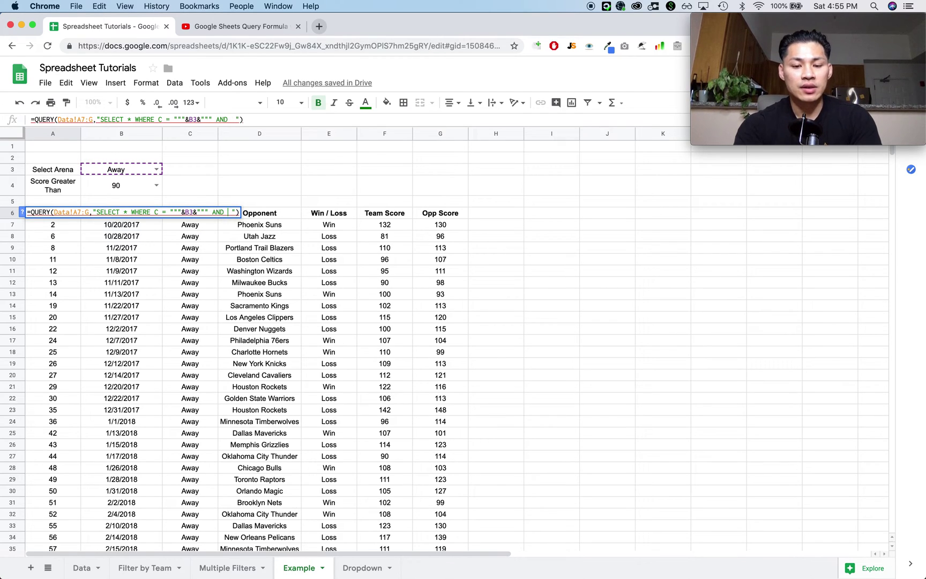
type("F > ")
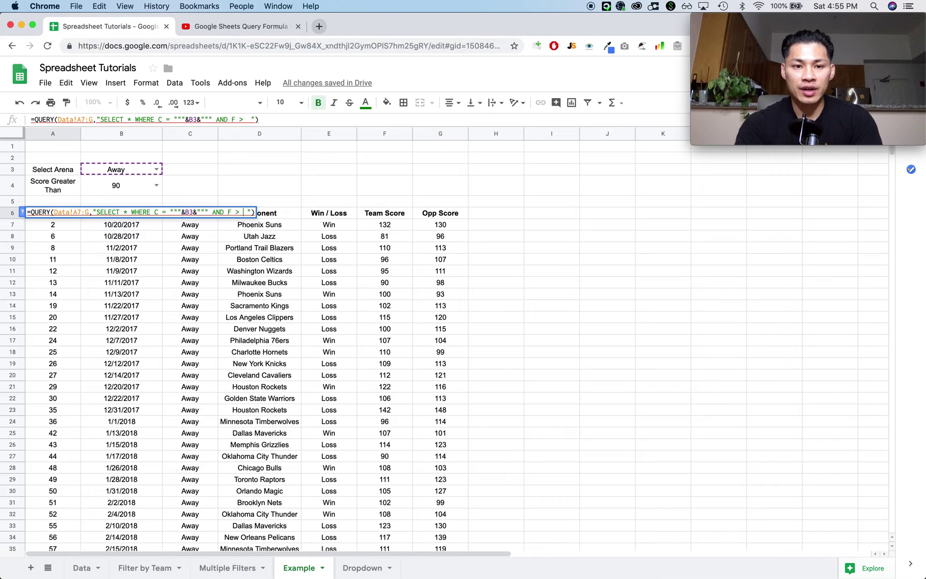
type("\"\"\"")
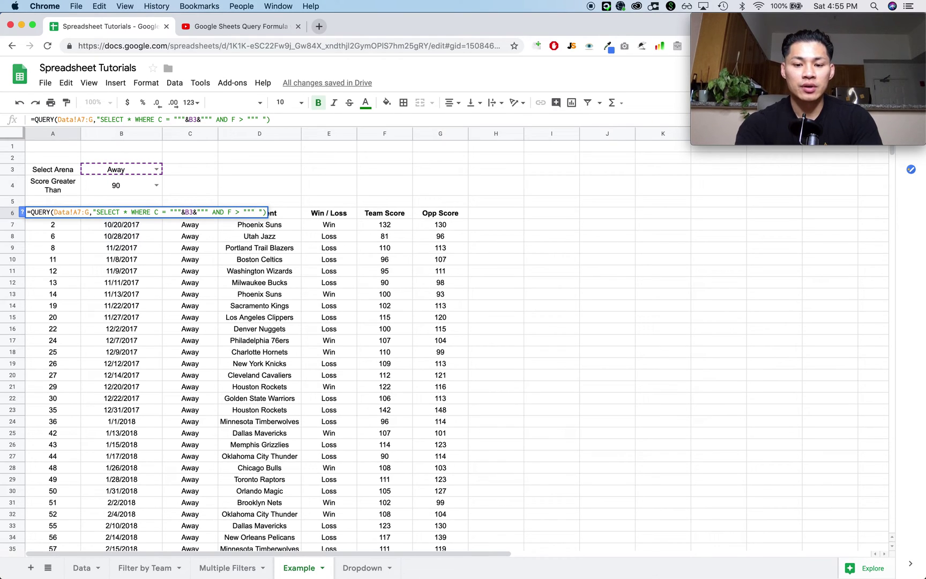
type("&&\"\"\"")
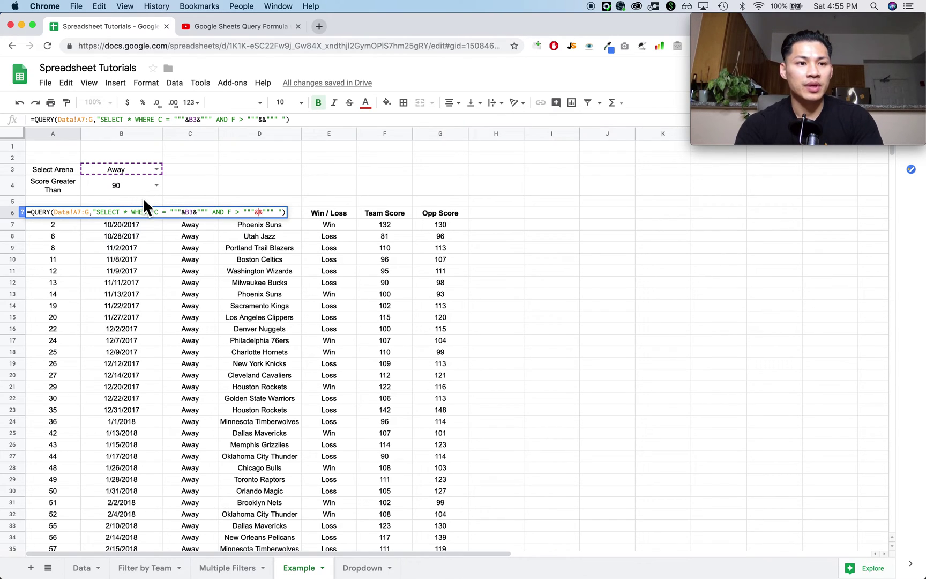
type("B4")
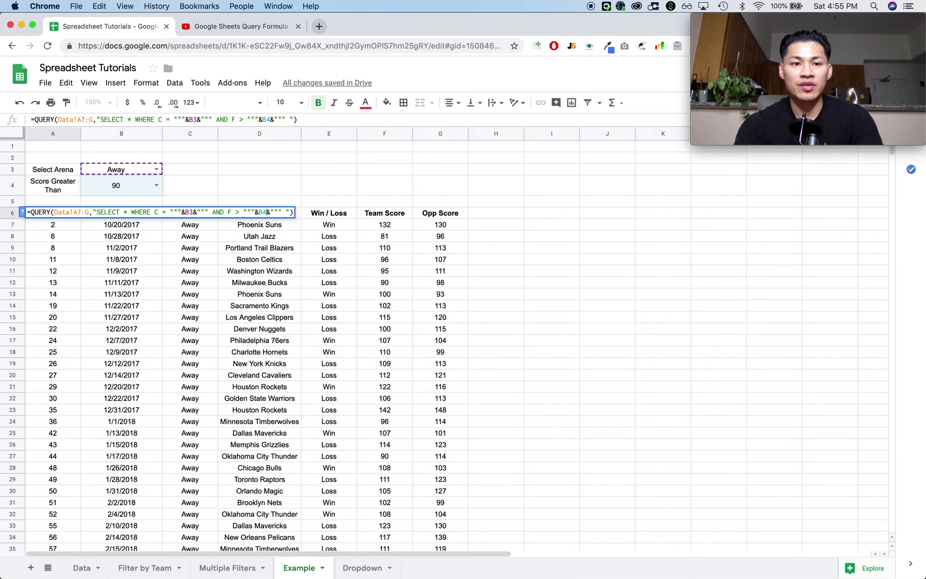
key("Return")
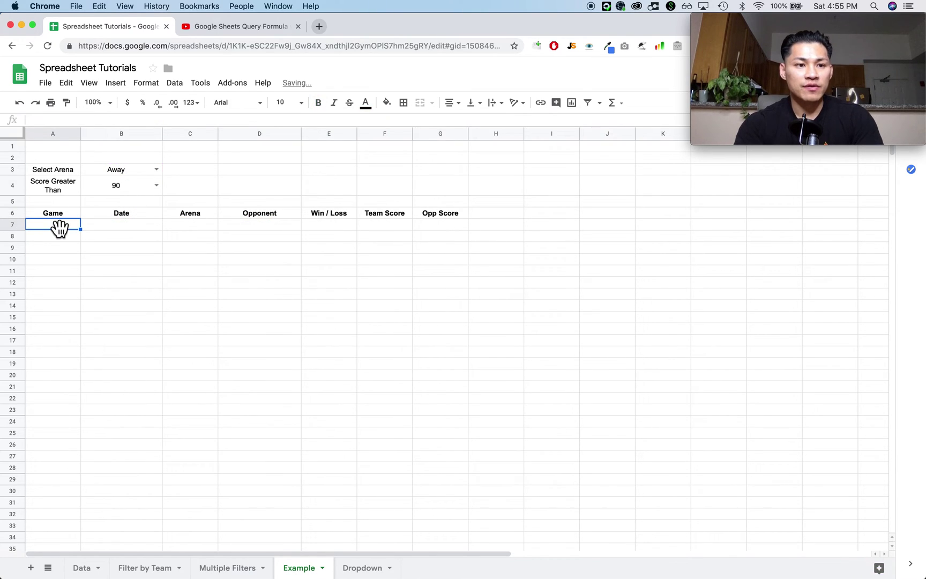
- Reduce the triple quotes around the B4 reference in A6's QUERY to single double-quotes so the condition reads F > "&B4&"
left_click(66, 210)
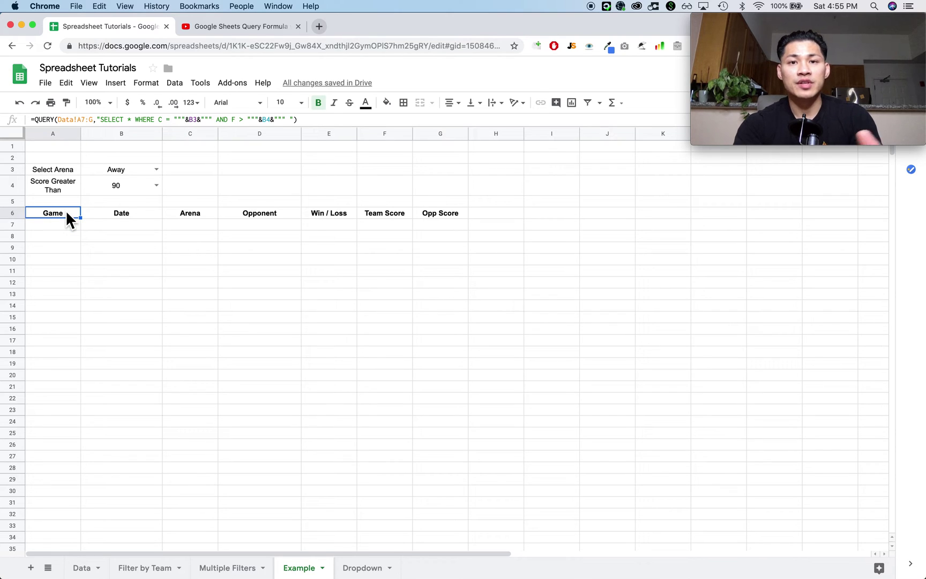
key("Return")
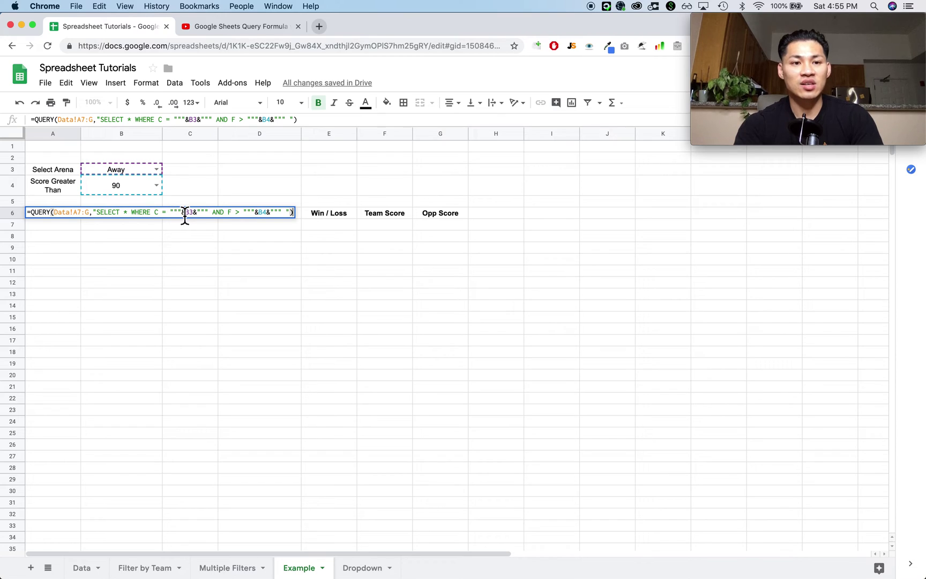
left_click(252, 212)
key("BackSpace")
key("BackSpace")
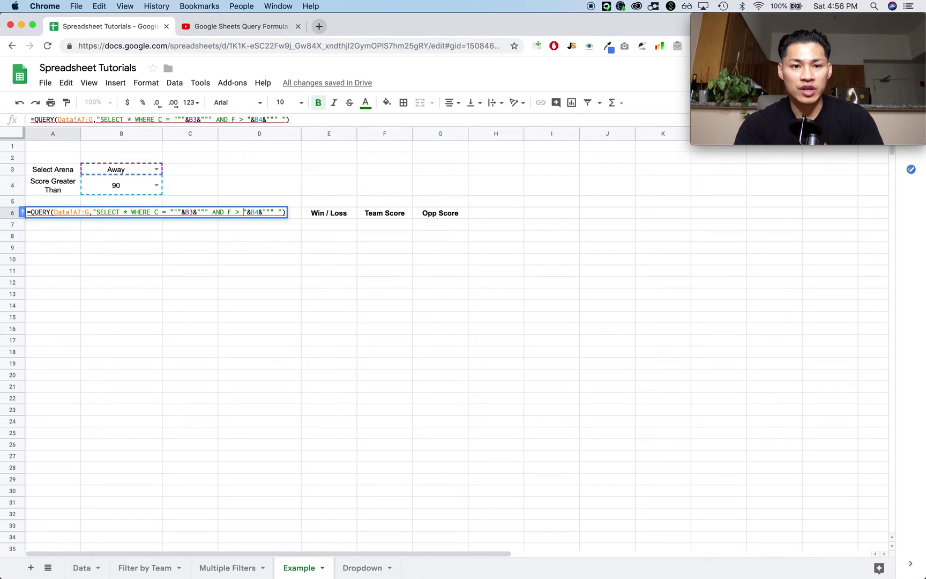
left_click(277, 214)
key("BackSpace")
key("BackSpace")
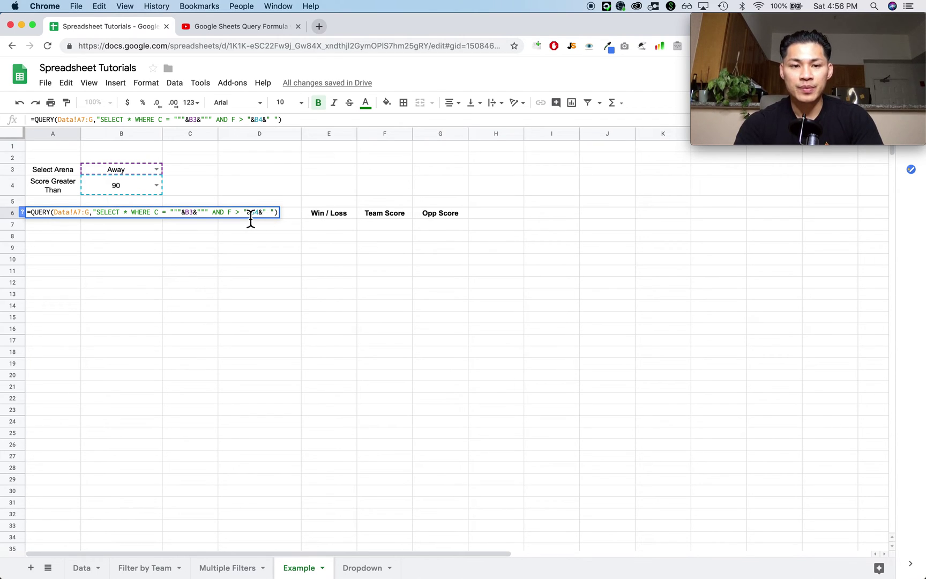
key("Return")
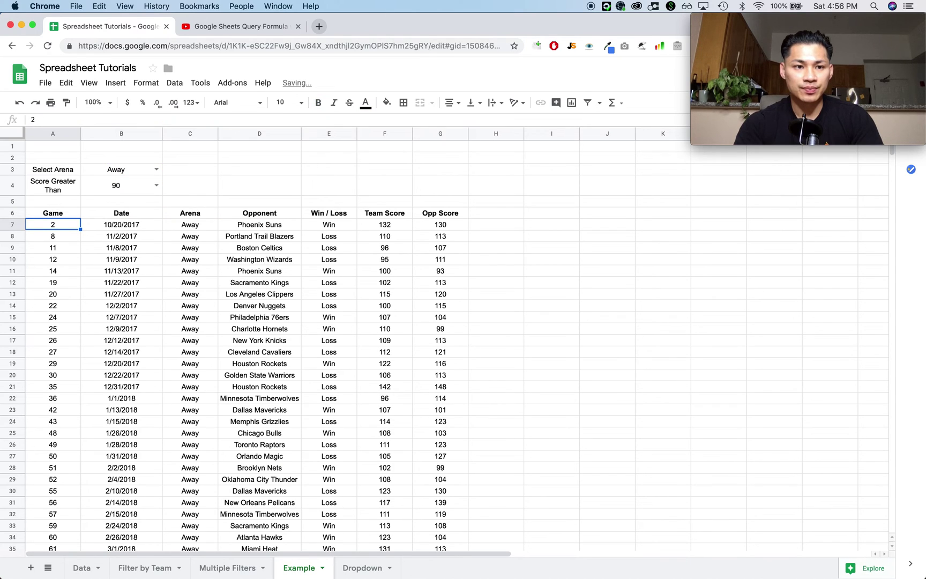
- Set the Score Greater Than dropdown in B4 to 100 and review the filtered games
left_click(75, 186)
left_click(122, 187)
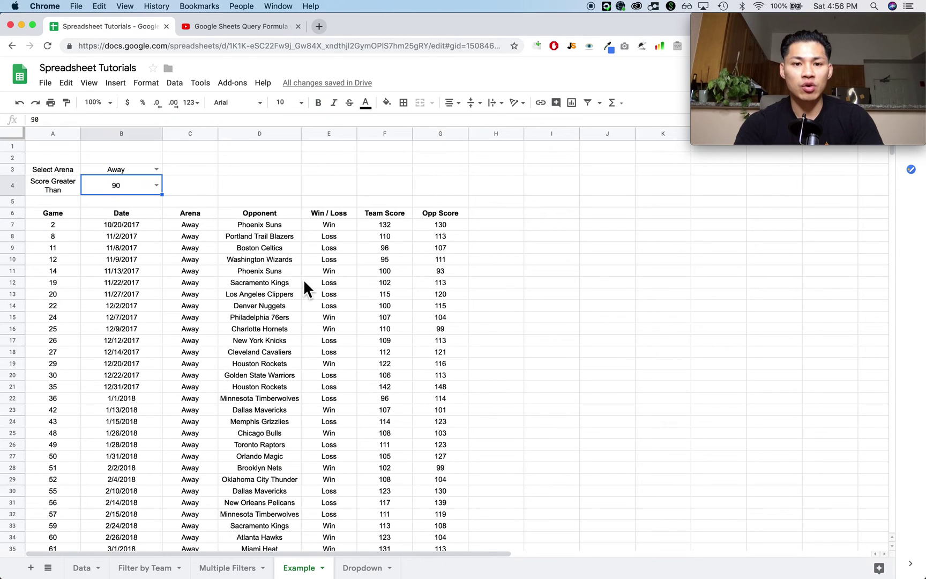
scroll(303, 278, "down", 5)
scroll(303, 278, "up", 5)
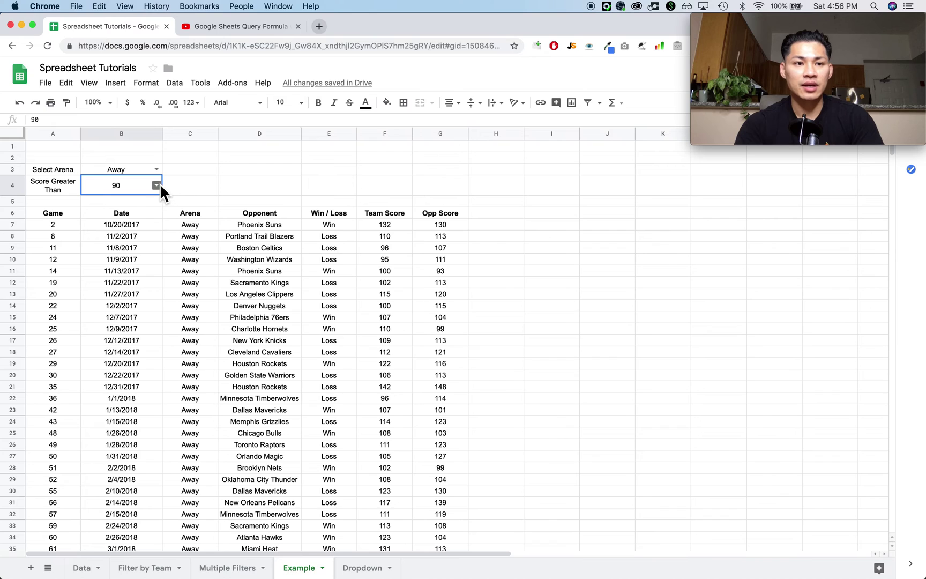
left_click(157, 185)
left_click(123, 230)
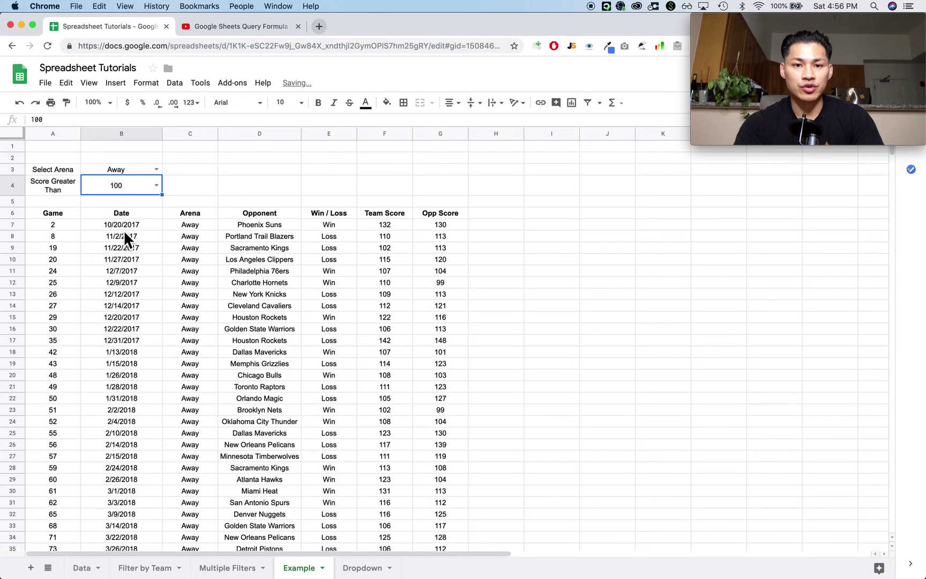
scroll(251, 323, "down", 5)
scroll(251, 323, "up", 5)
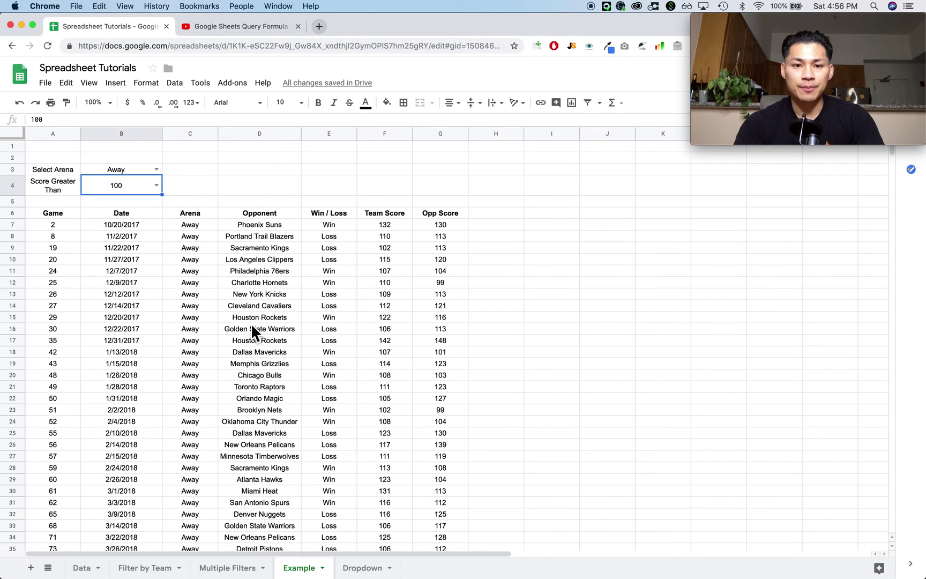
- Insert one blank row above row 5, between the selectors and the query results
left_click(15, 201)
right_click(15, 202)
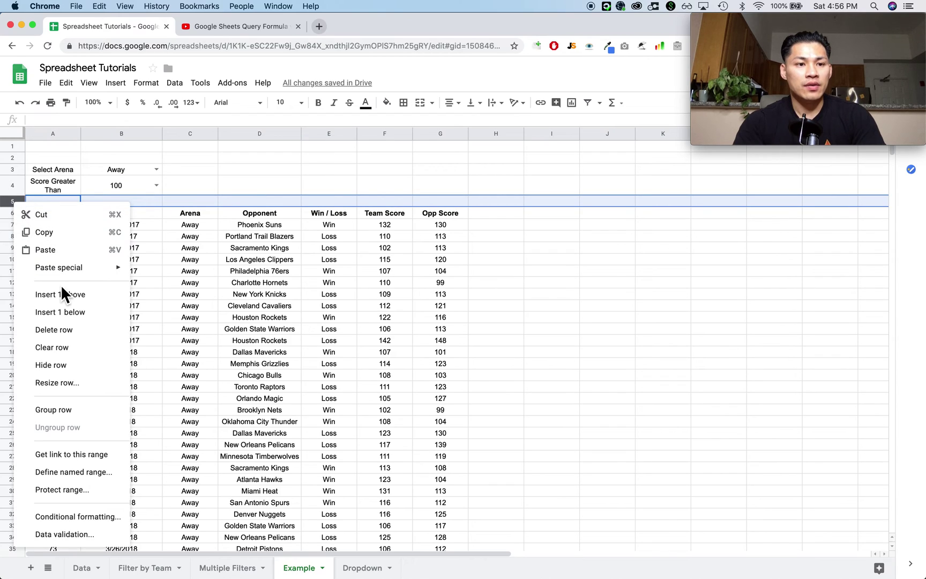
left_click(64, 295)
left_click(63, 220)
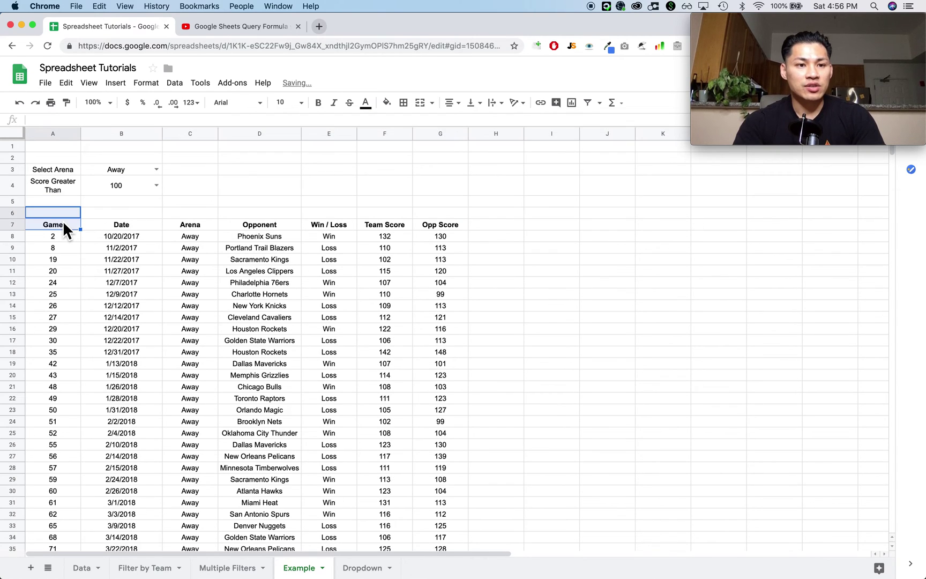
- Try wrapping the B4 reference in A7's QUERY in triple double-quotes, so the condition reads F > """&B4&"""
double_click(64, 222)
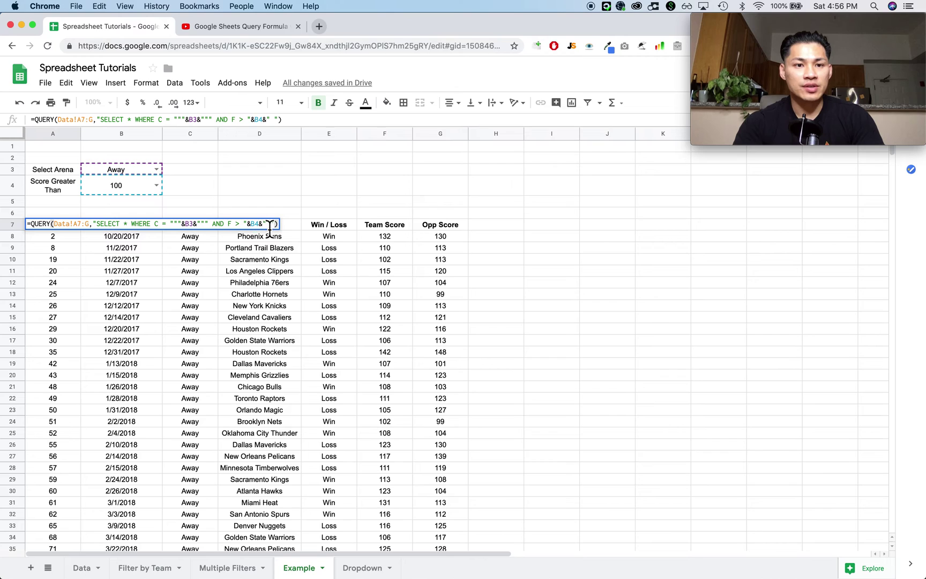
left_click(249, 188)
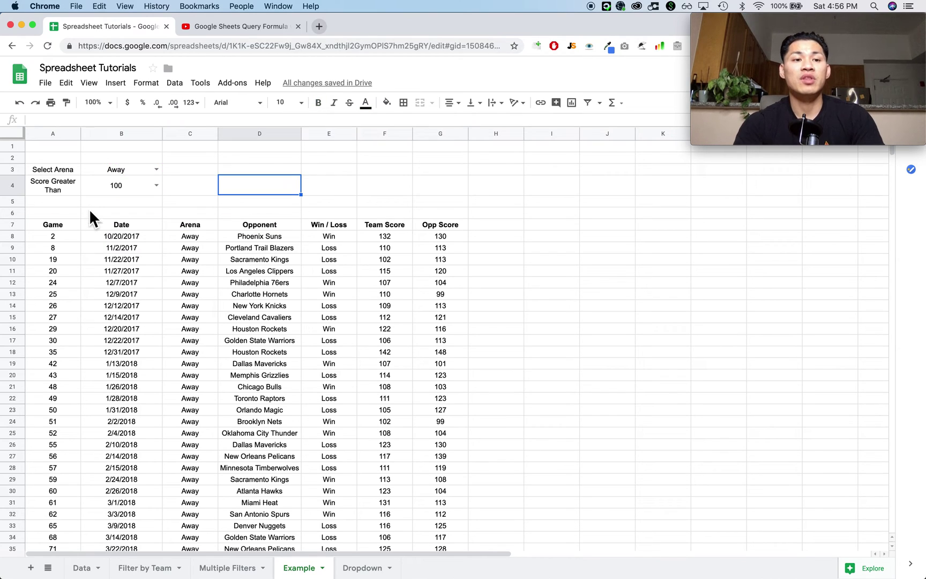
left_click(55, 193)
double_click(55, 227)
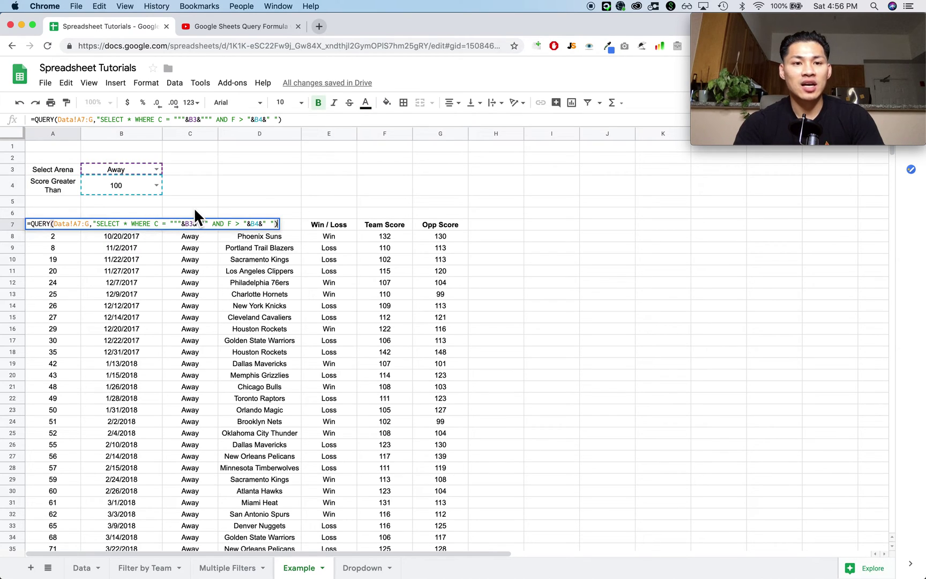
left_click(244, 223)
type("\"\"")
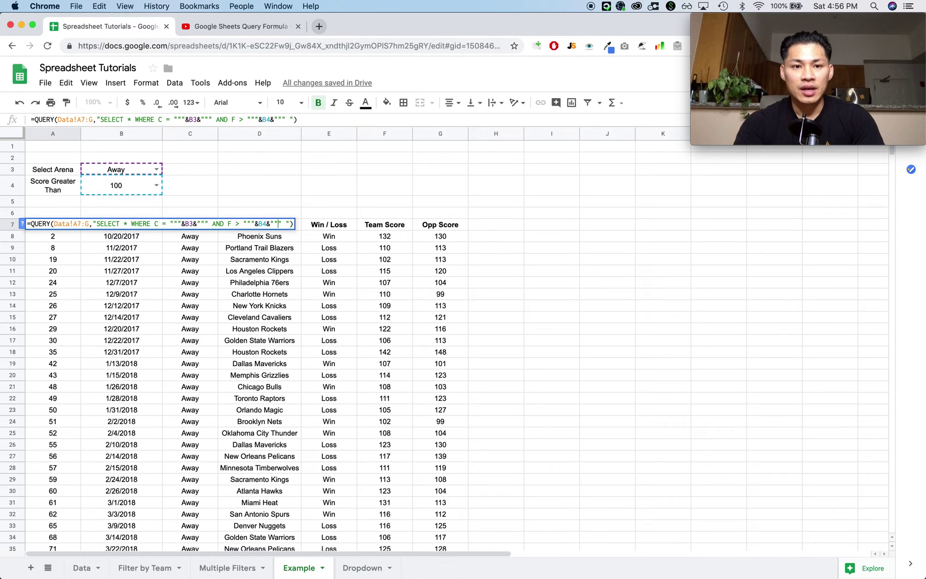
key("Return")
left_click(73, 222)
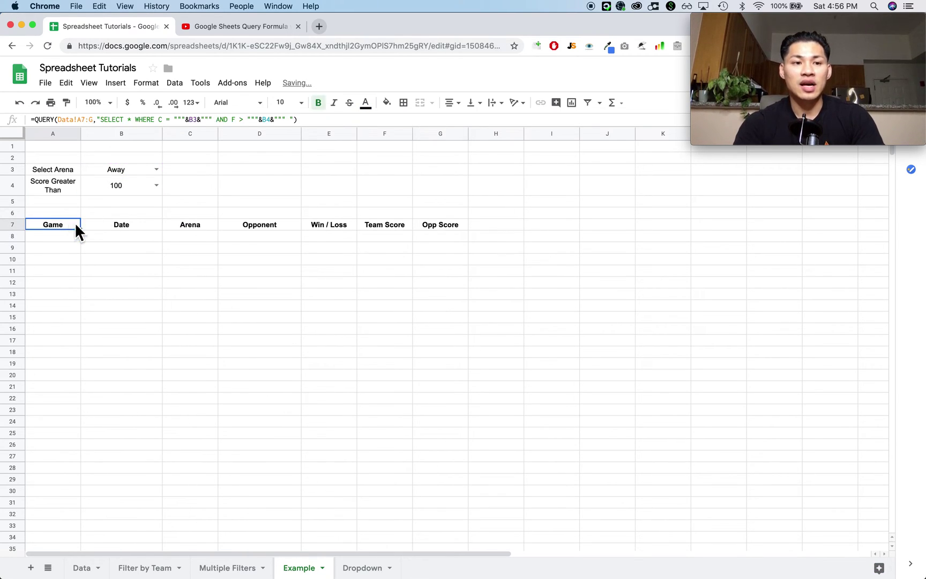
- Reduce the quotes around B4 in A7's QUERY back to single double-quotes, so the condition reads F > "&B4&"
key("Return")
double_click(279, 223)
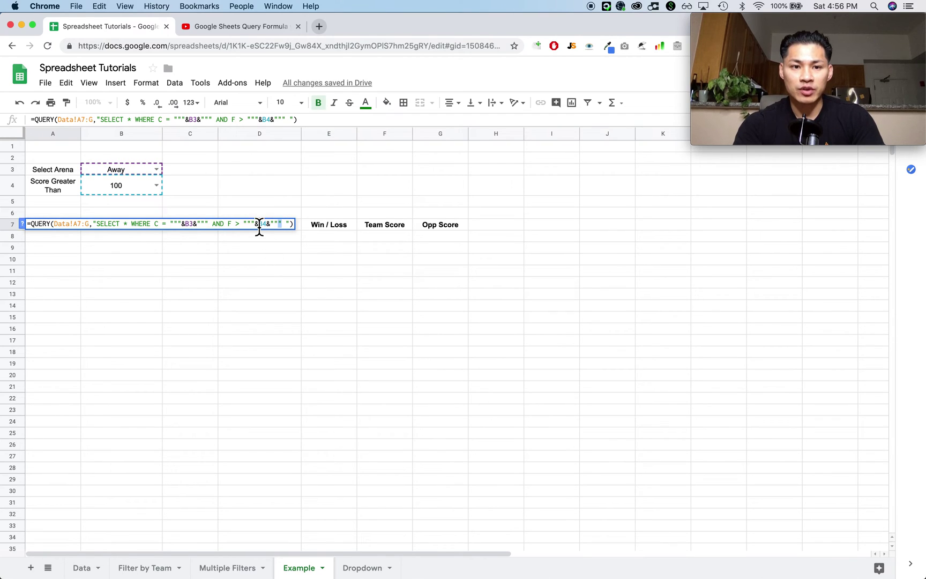
key("Right")
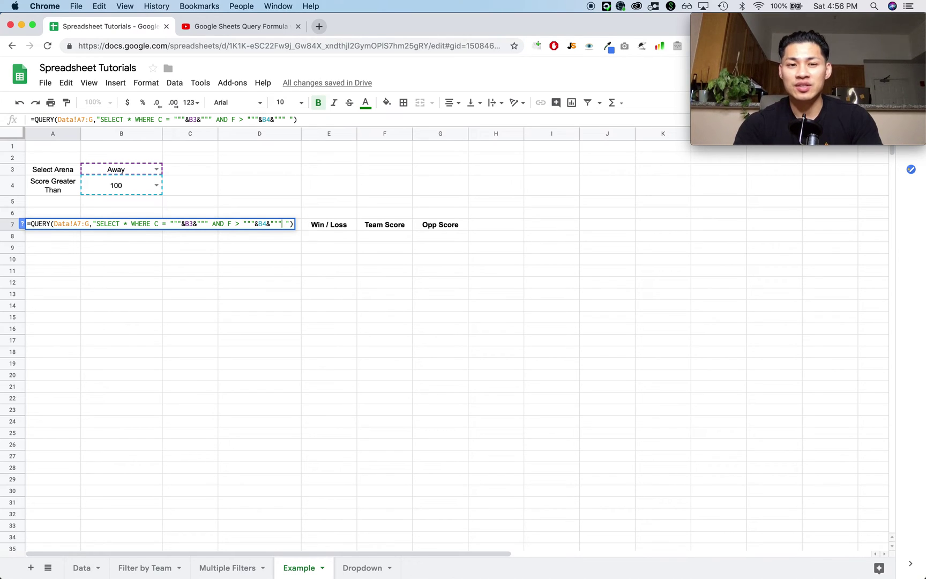
key("BackSpace")
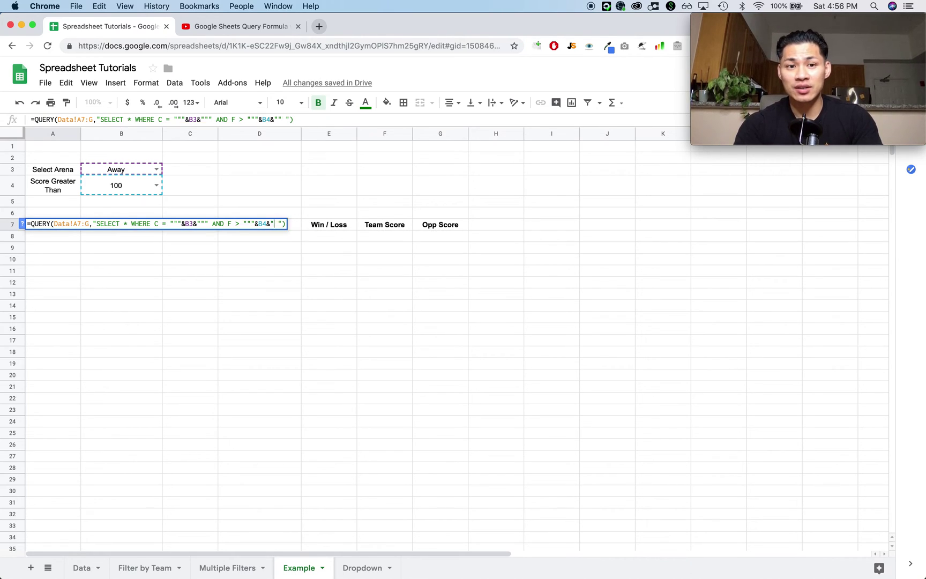
key("BackSpace")
key("BackSpace")
key("BackSpace")
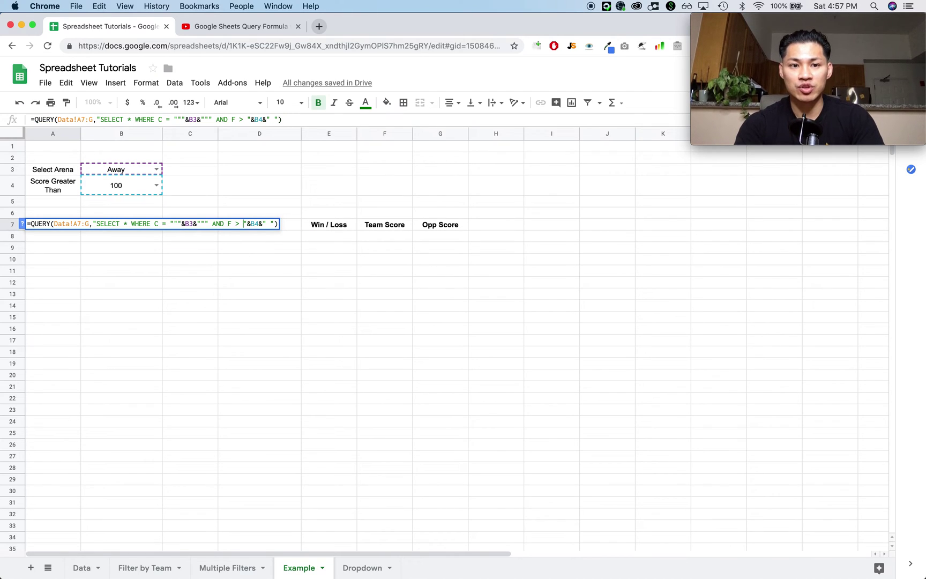
key("Return")
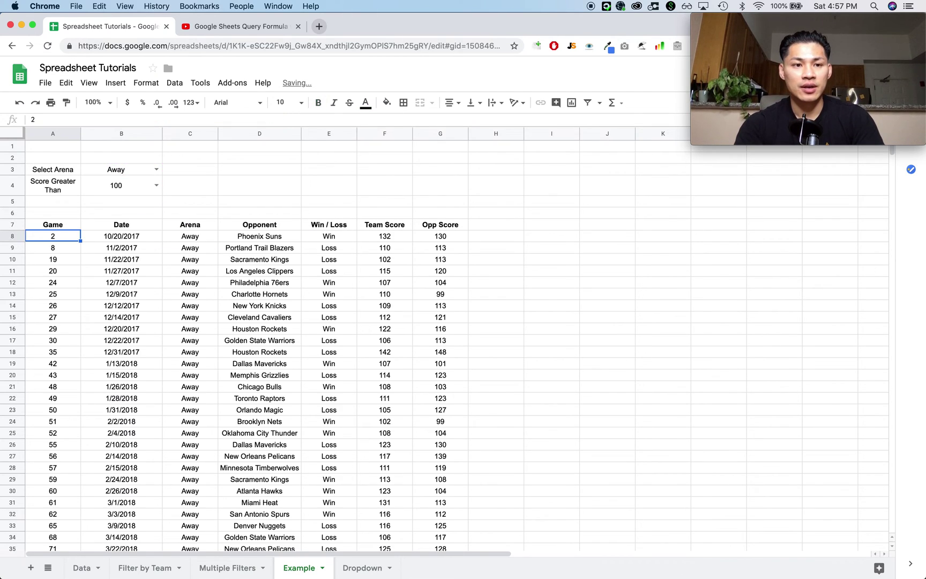
left_click(63, 227)
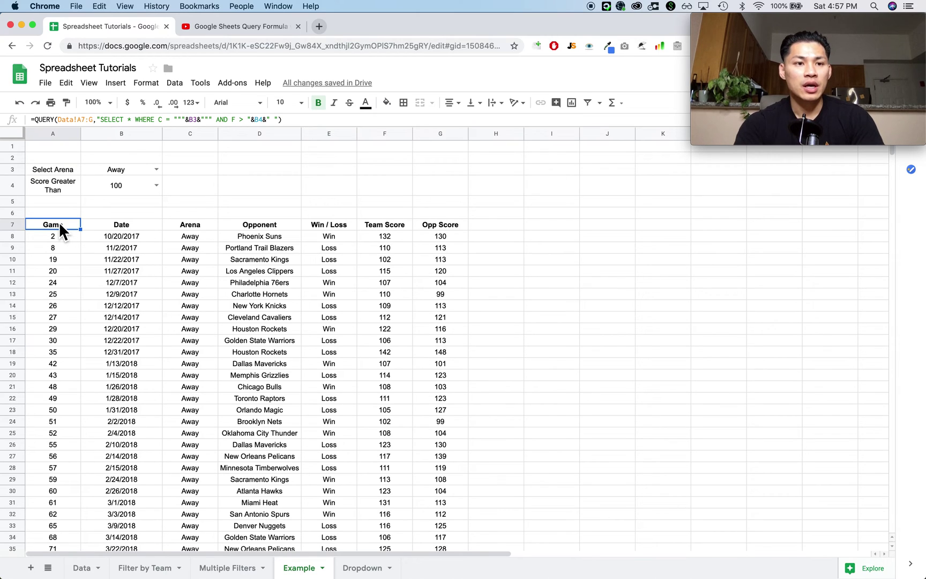
key("Return")
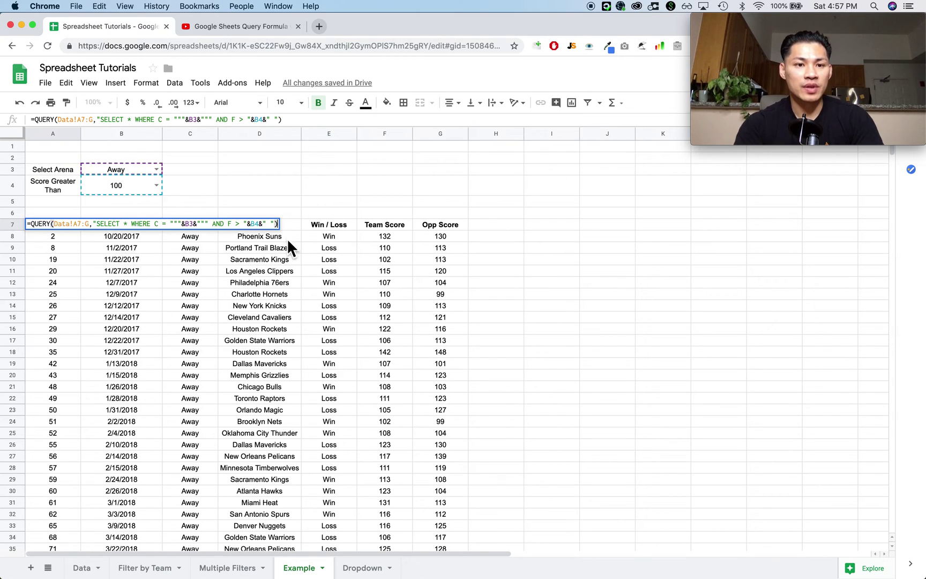
left_click(271, 223)
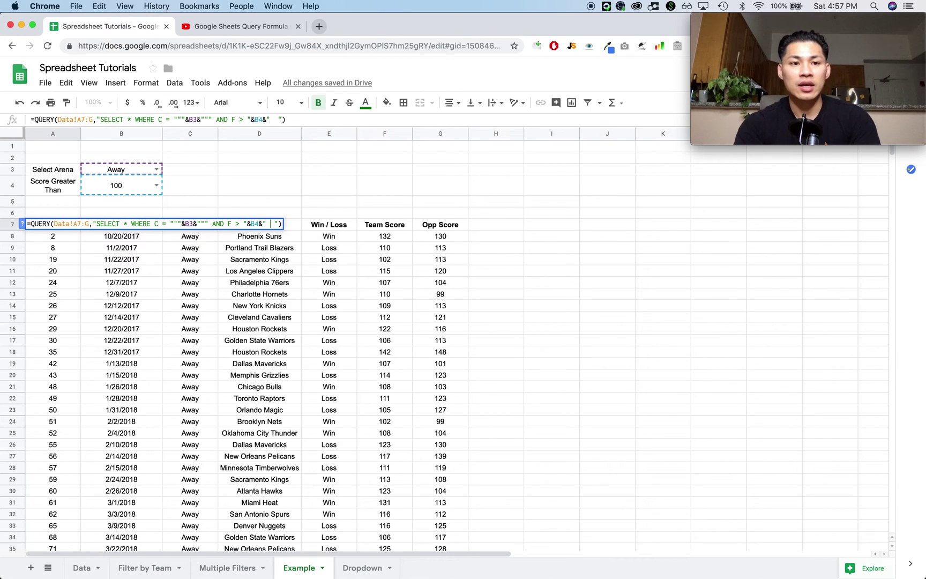
key("BackSpace")
key("Return")
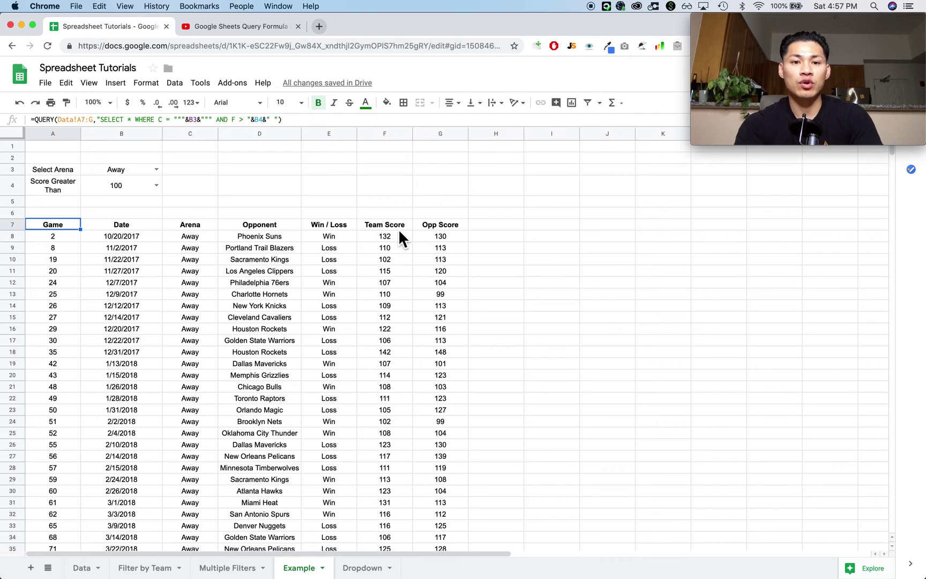
- Add a filter to the header row of the query results, A7:G7
mouse_move(390, 228)
left_mouse_down()
mouse_move(385, 272)
mouse_move(392, 223)
left_mouse_up()
key("shift+space")
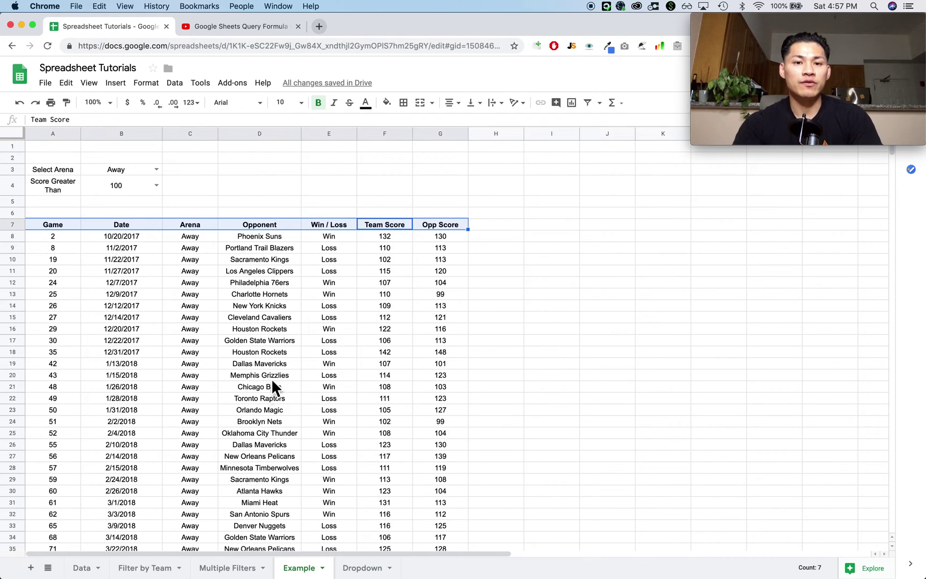
left_click(587, 102)
left_click(402, 258)
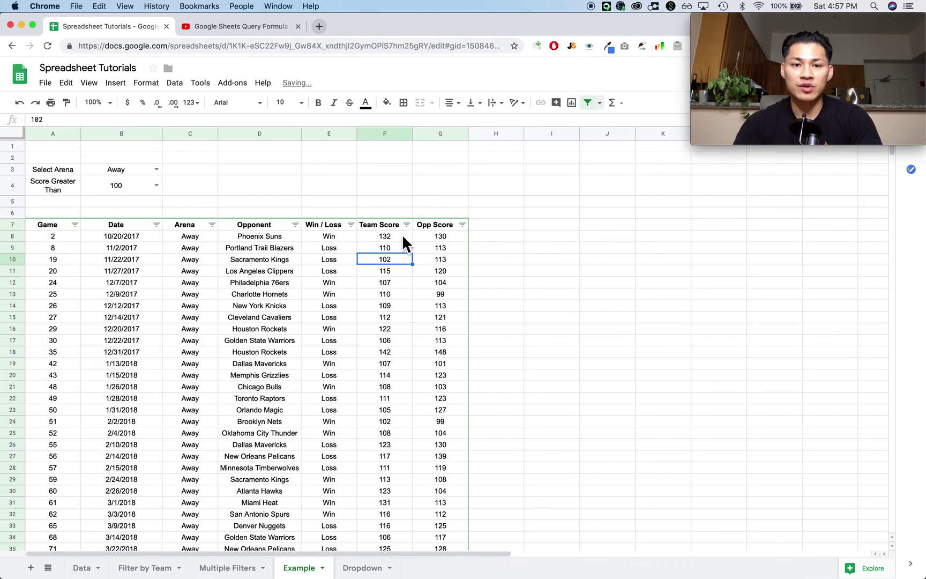
- Try sorting the query results by Team Score A → Z and Z → A through the filter, and remove the filter
left_click(407, 225)
left_click(393, 244)
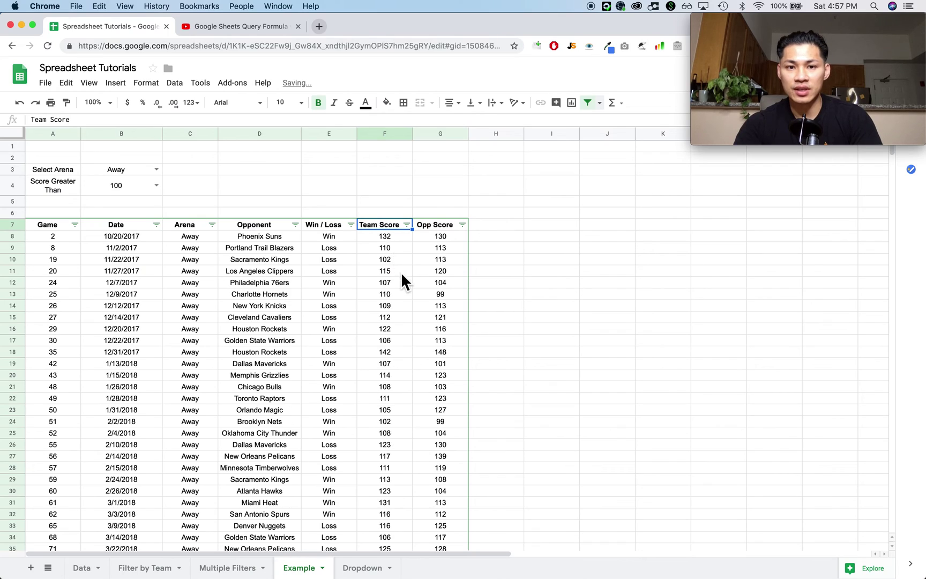
left_click(408, 226)
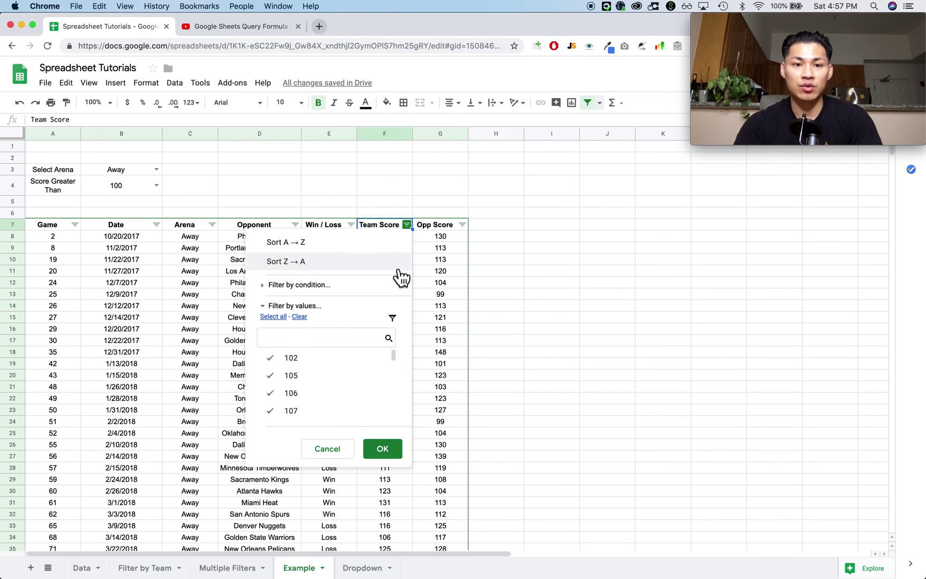
left_click(394, 261)
left_click(588, 103)
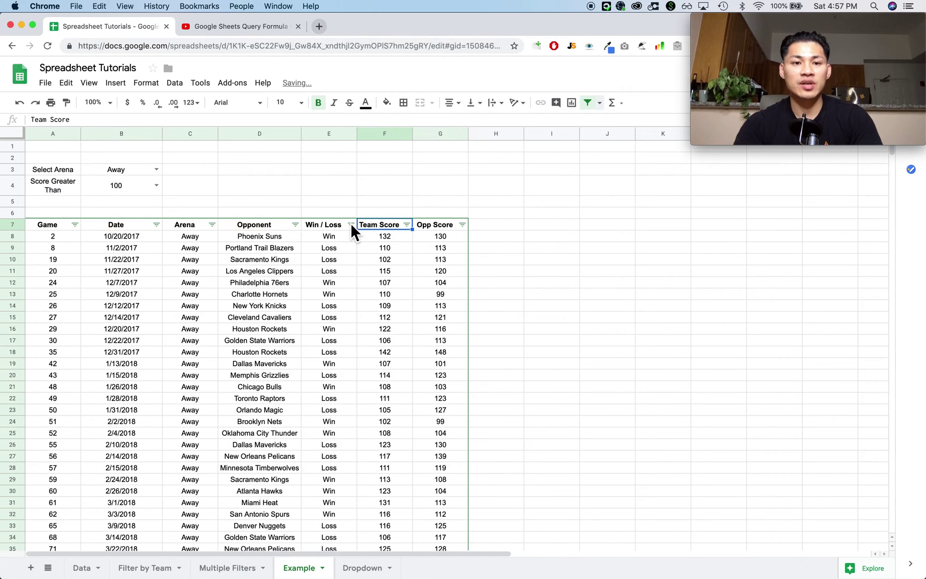
- Add ORDER BY F after the B4 condition in A7's QUERY and review the Team Score order
left_click(59, 228)
key("Return")
key("Left")
key("Left")
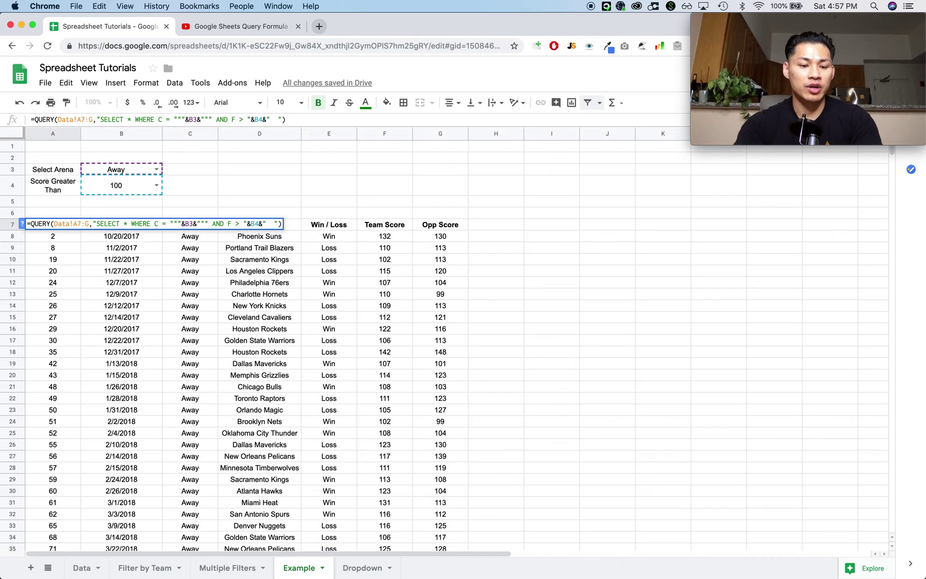
type("ORDER BY")
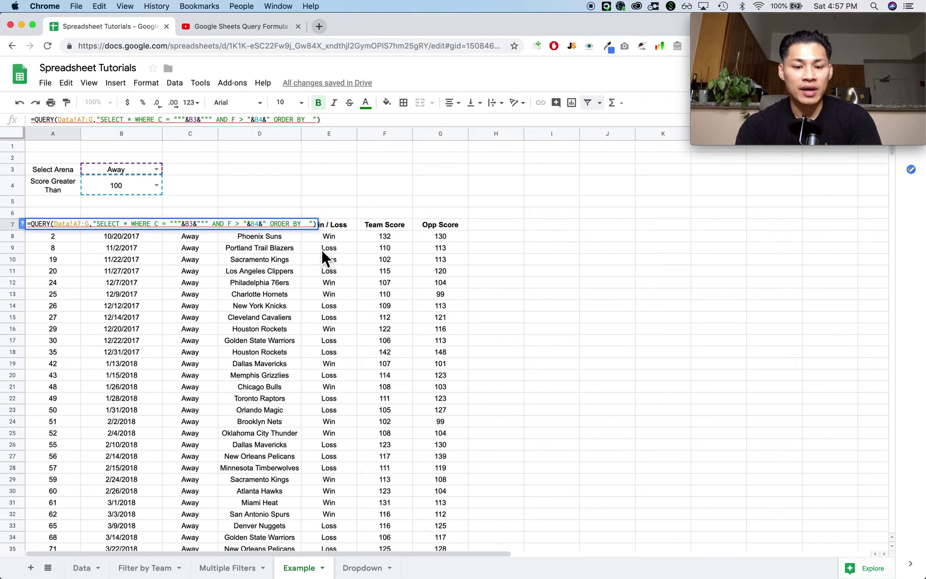
type(" F")
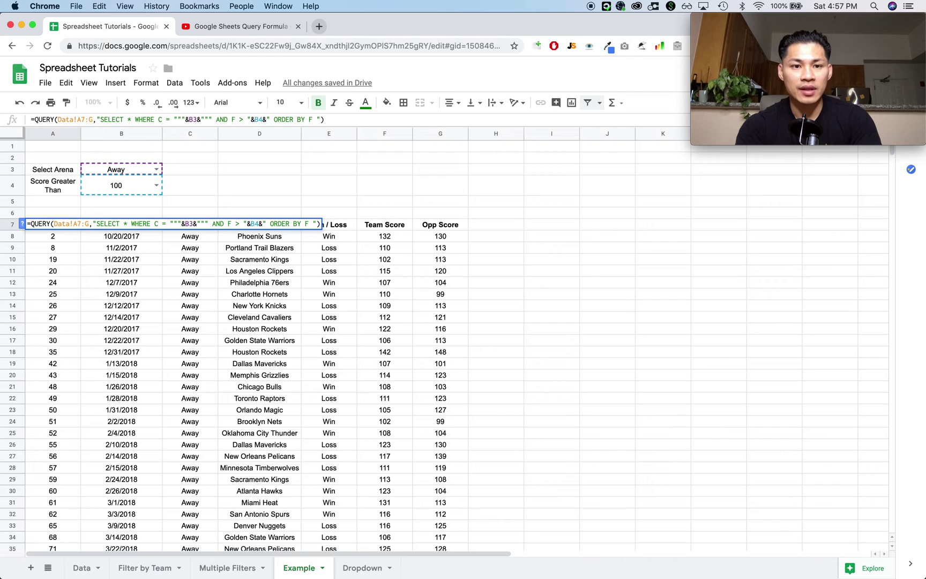
key("Return")
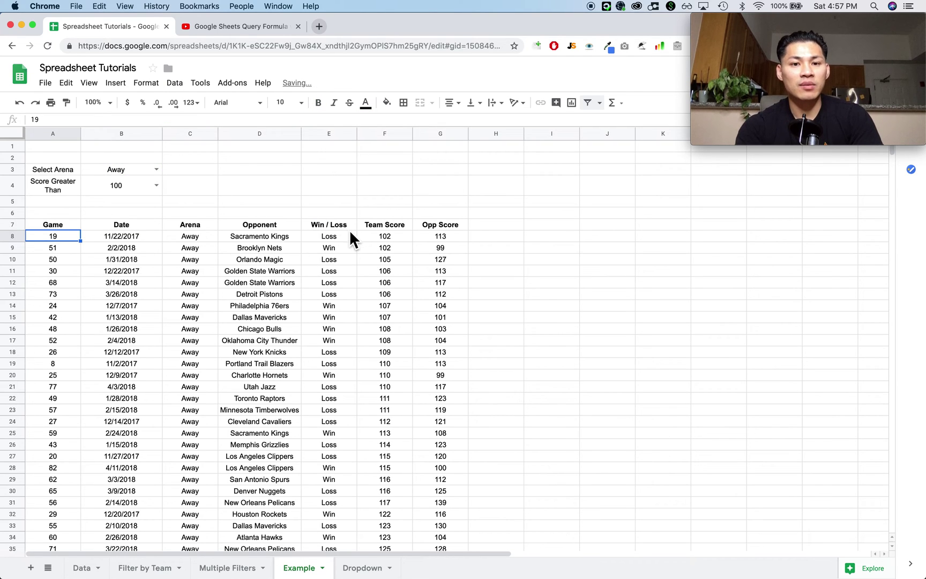
scroll(350, 231, "down", 5)
scroll(349, 231, "up", 5)
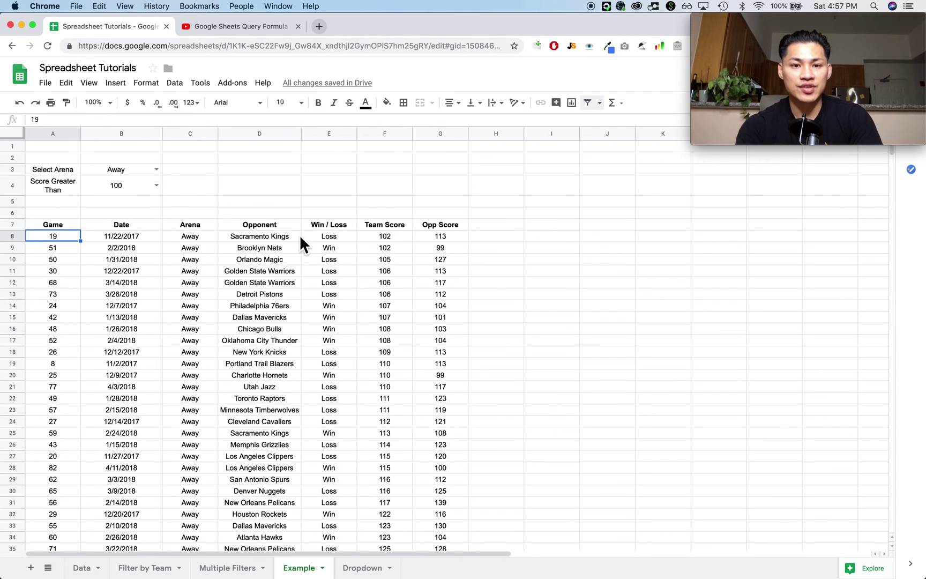
- Append DESC to ORDER BY F in A7's QUERY and review the order of the games
left_click(65, 226)
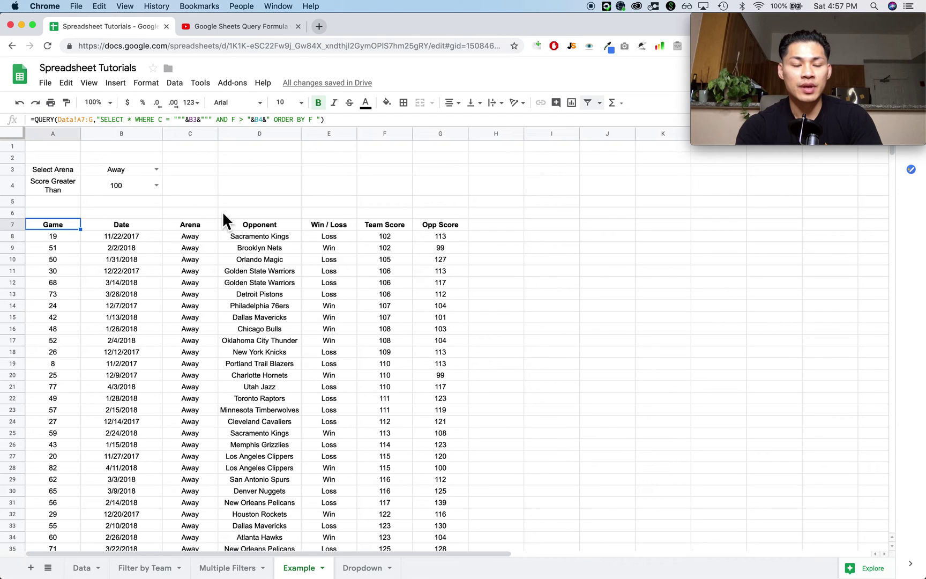
key("Return")
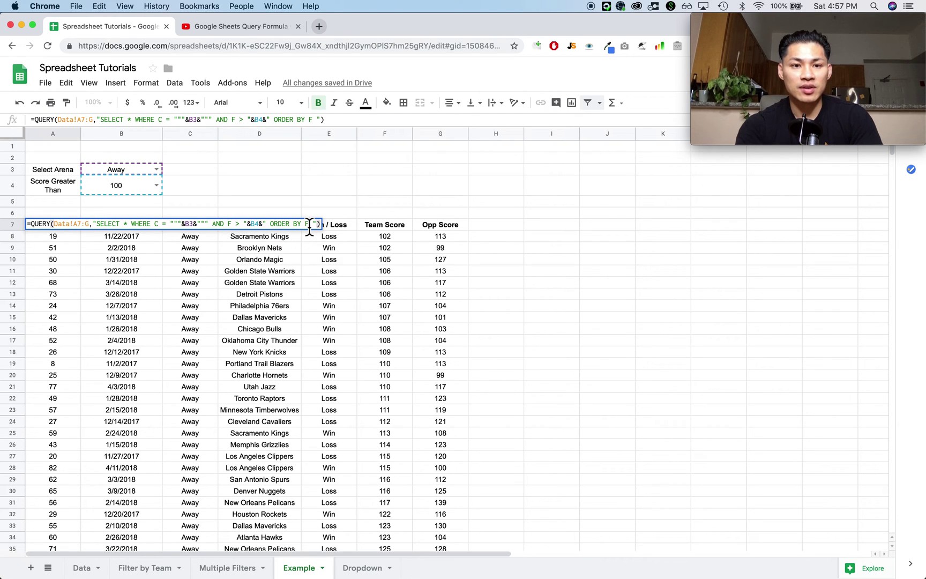
left_click(310, 224)
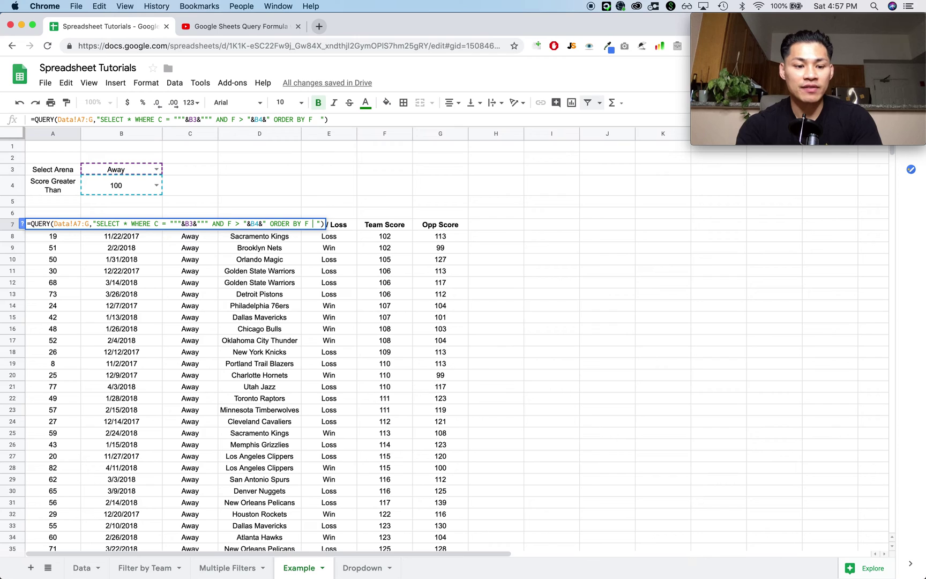
type("DESC")
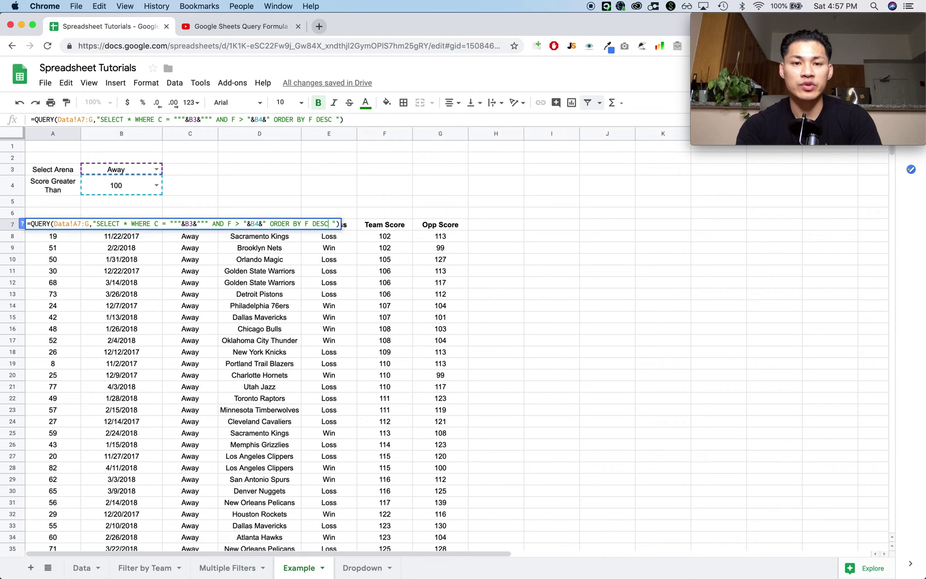
key("Return")
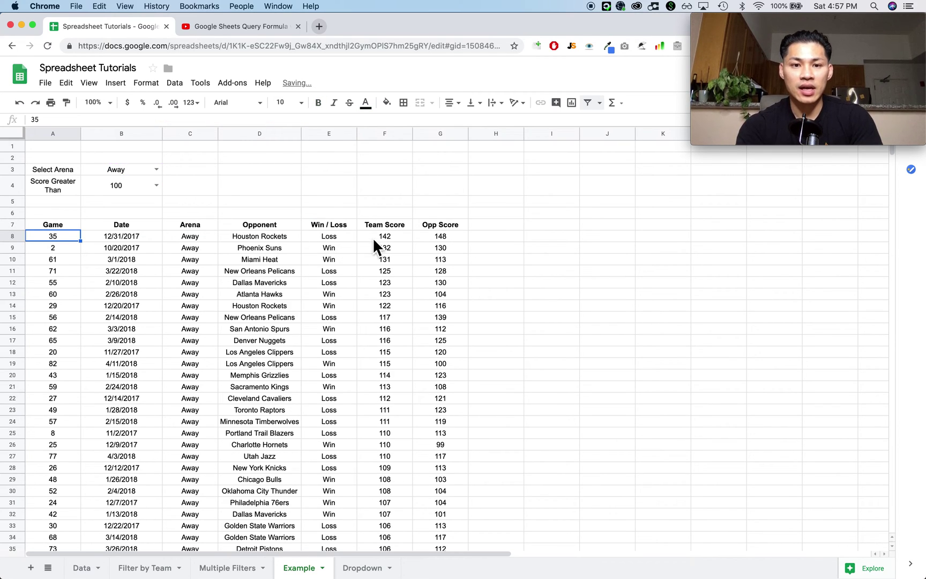
scroll(378, 275, "down", 5)
scroll(378, 274, "up", 5)
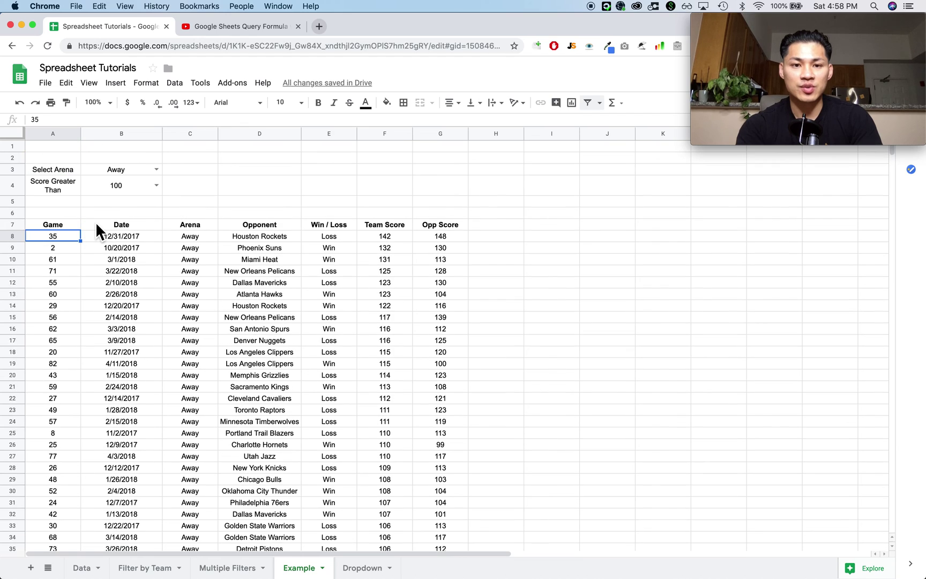
- Remove DESC from A7's QUERY so it ends with ORDER BY F
left_click(68, 224)
left_click(331, 119)
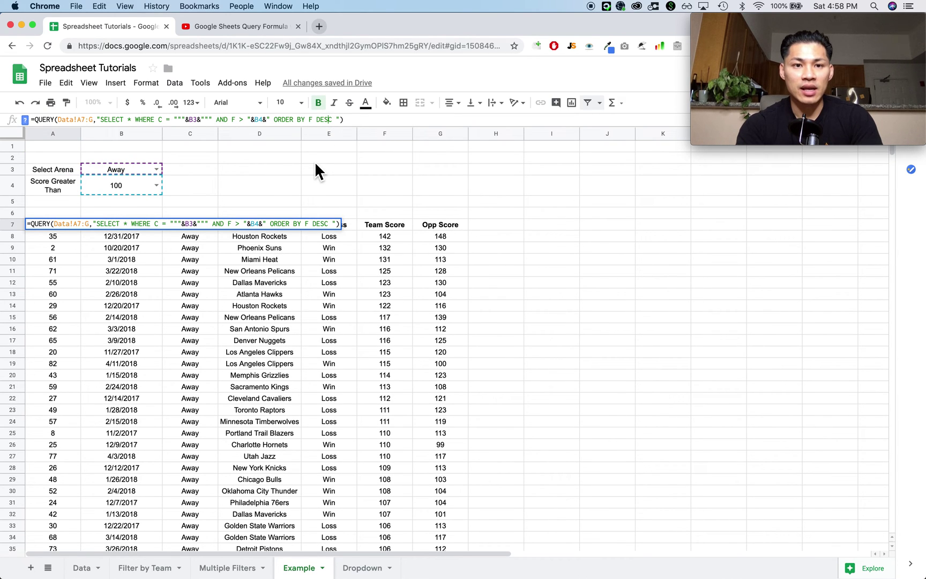
key("BackSpace")
key("BackSpace")
key("BackSpace")
key("BackSpace")
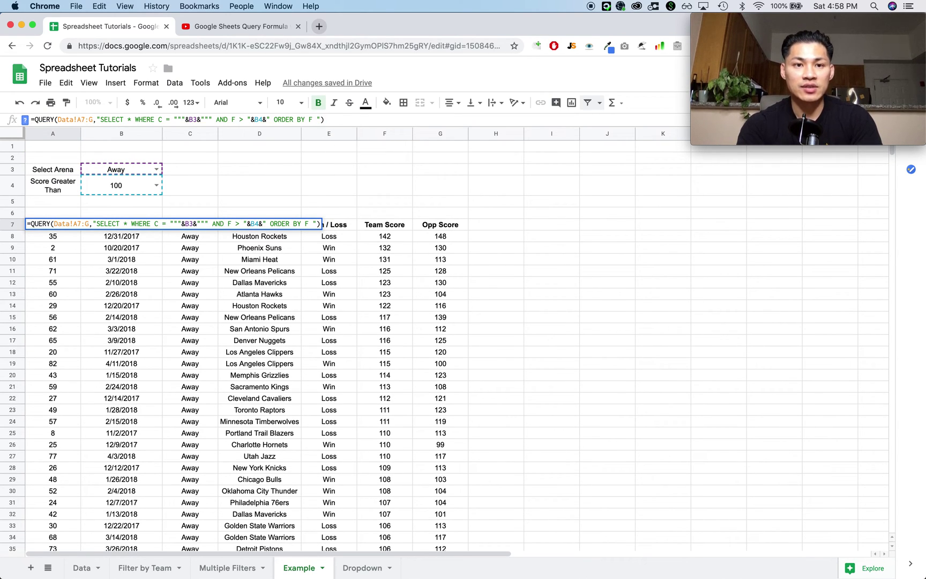
key("Return")
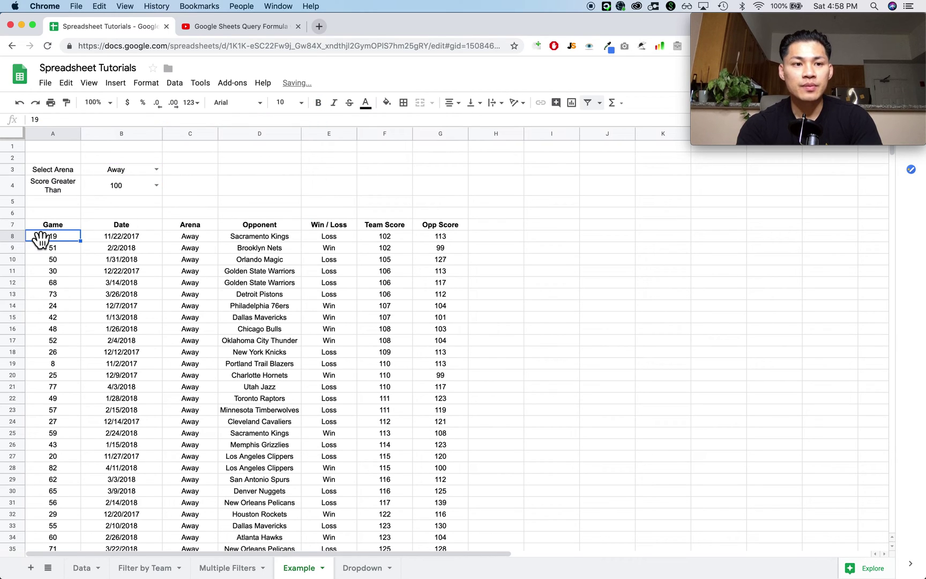
- Label cell A5 "Sort Team Score by" below the Score Greater Than label
left_click(48, 203)
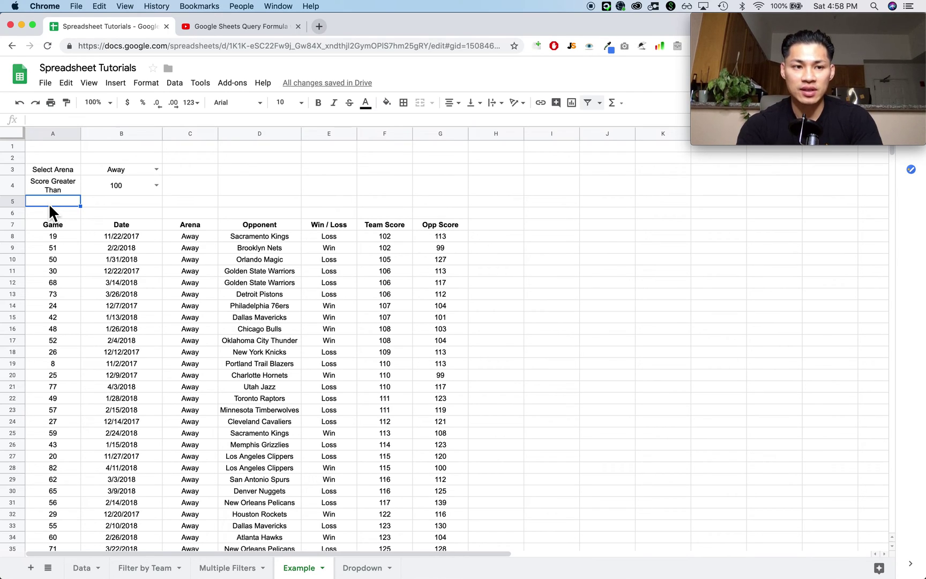
type("S")
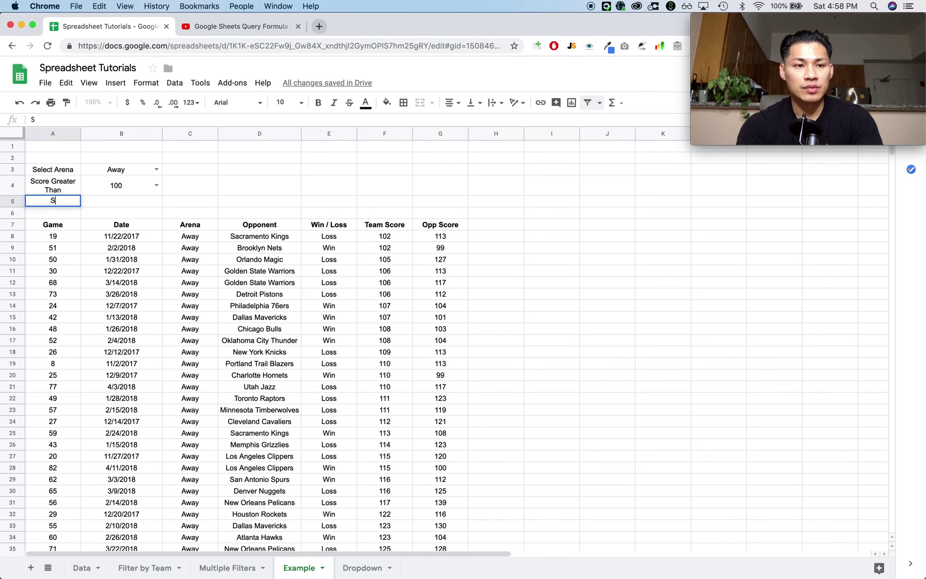
type("ort Team")
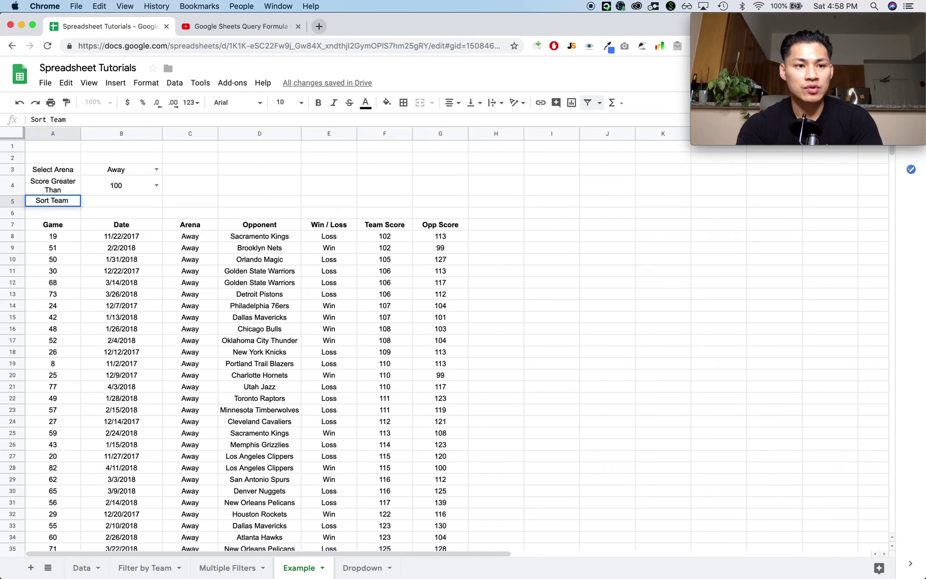
type(" Score ")
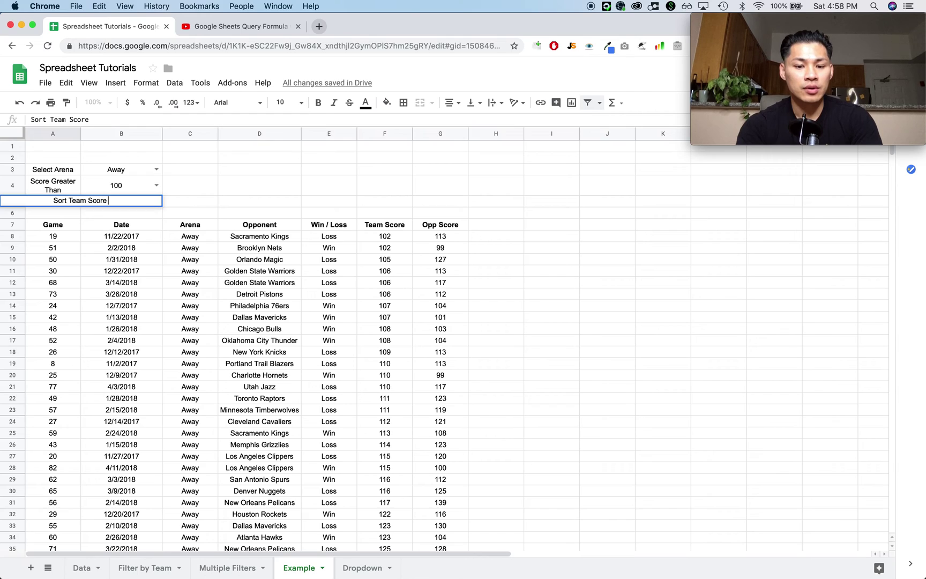
type("by")
key("Return")
- Set the text wrapping of the A5 label to Wrap
left_click(50, 201)
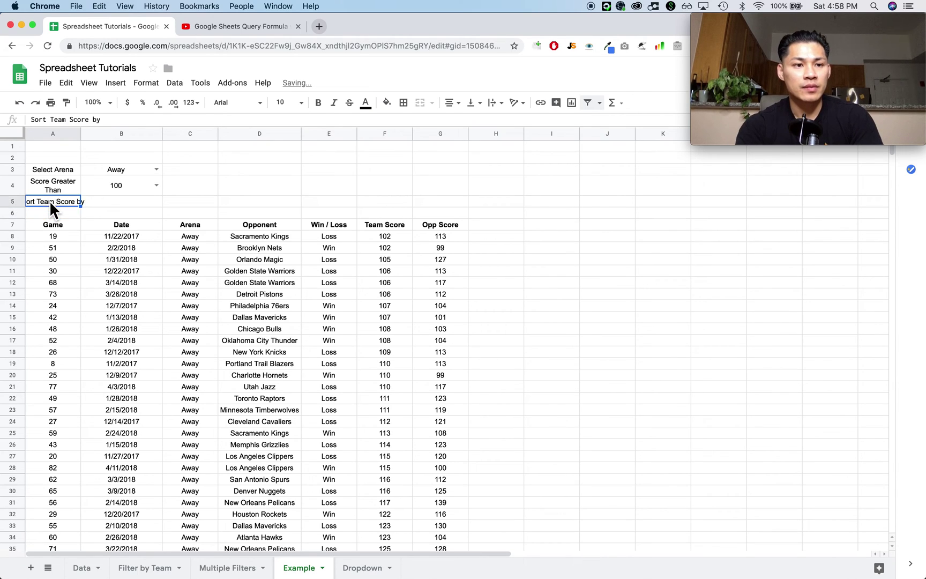
left_click(146, 82)
mouse_move(219, 274)
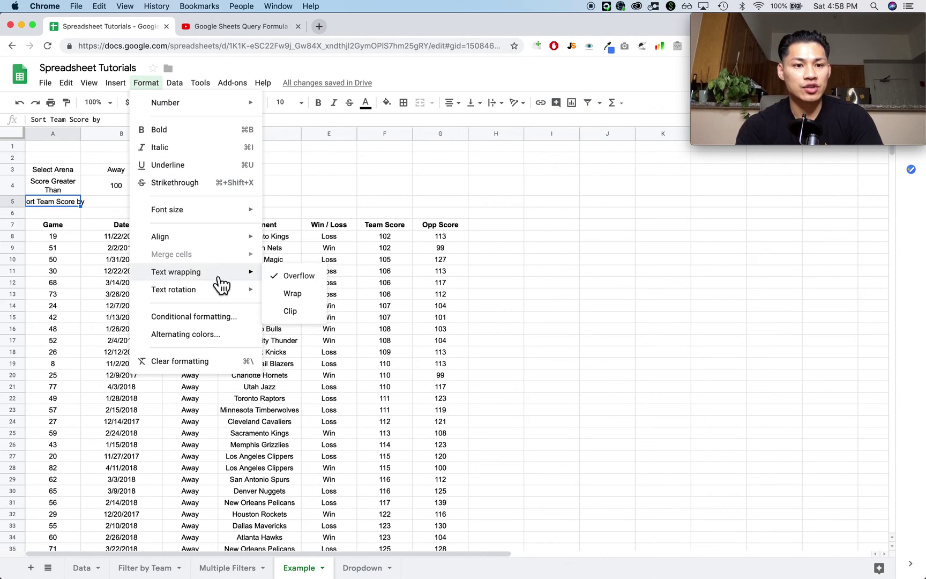
left_click(293, 294)
- Add a data validation dropdown to B5 using a list of items with asc and desc
left_click(128, 209)
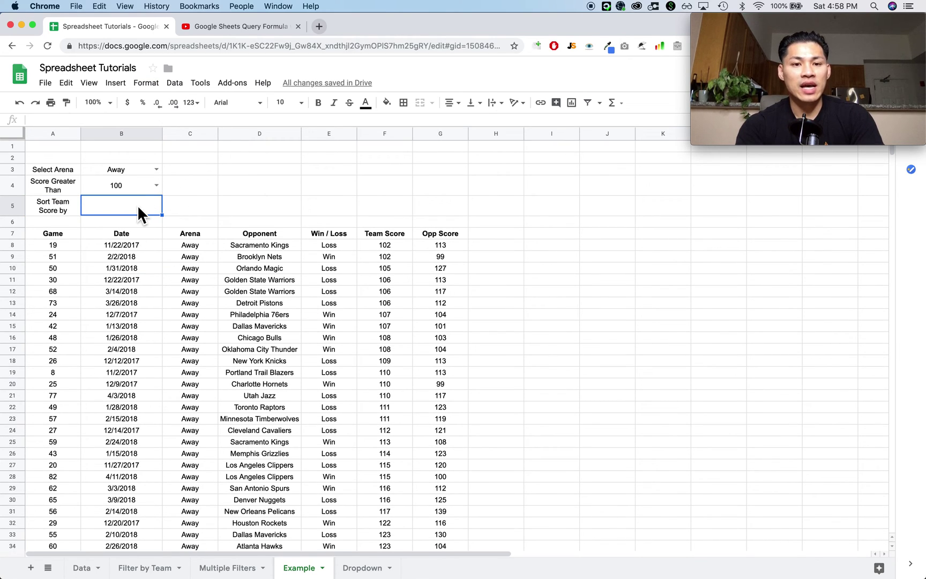
right_click(137, 205)
scroll(192, 406, "down", 1)
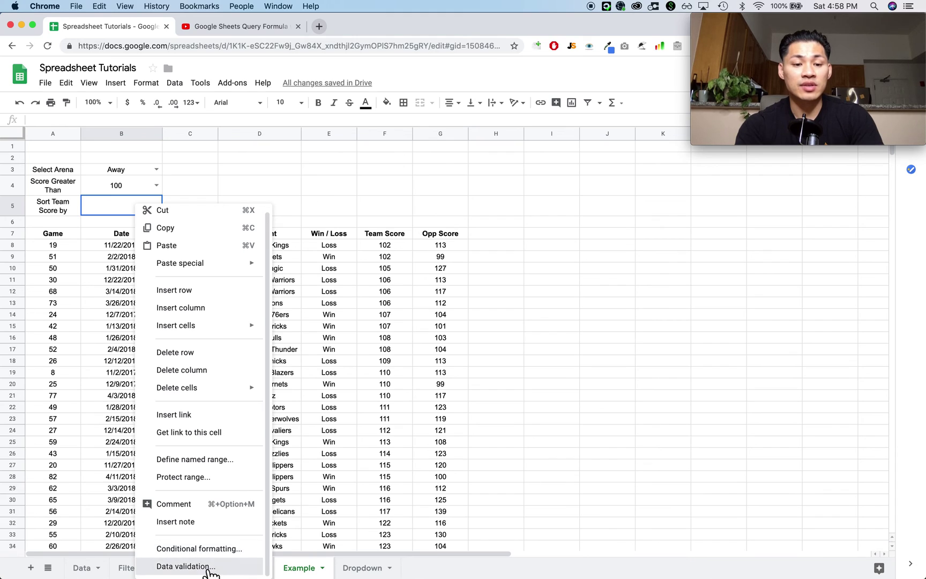
left_click(185, 565)
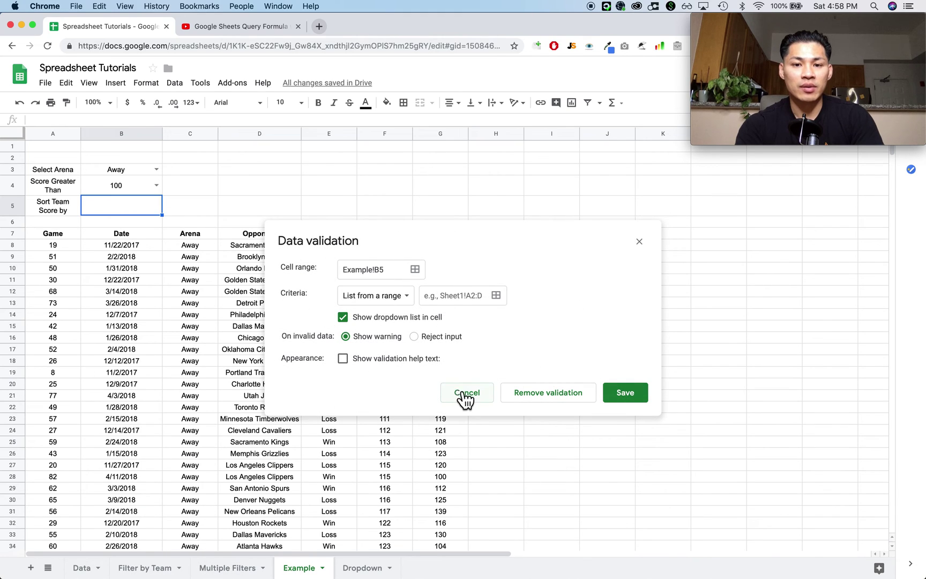
left_click(391, 296)
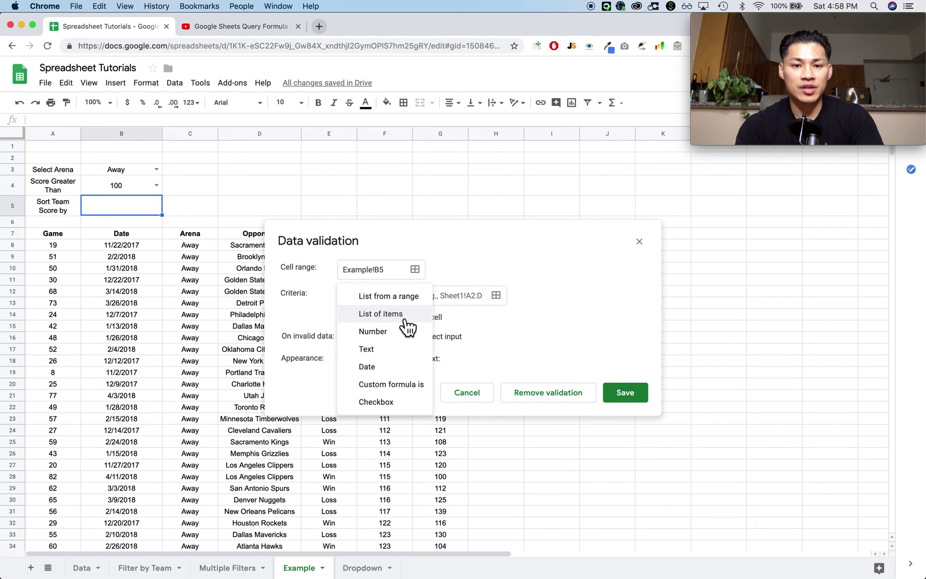
left_click(406, 321)
left_click(447, 300)
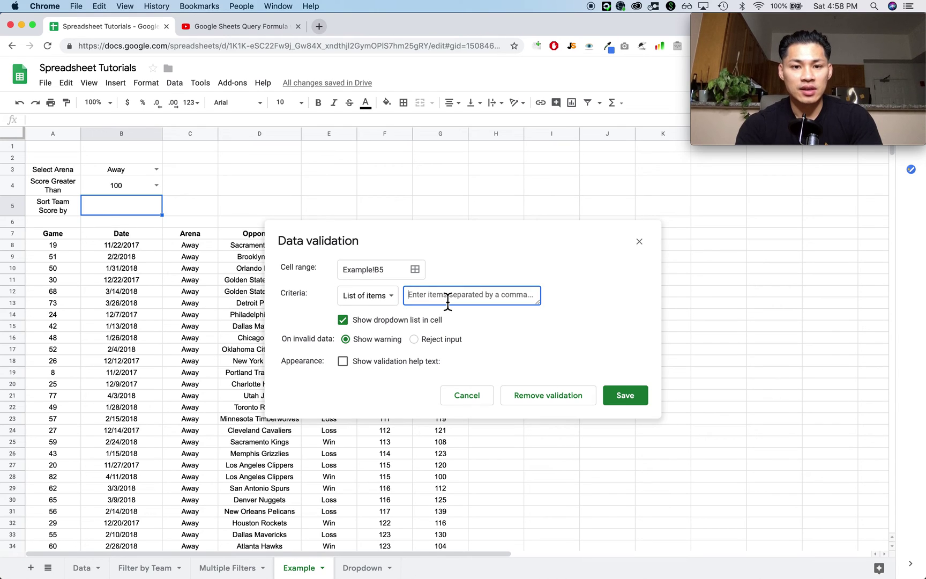
type("asc")
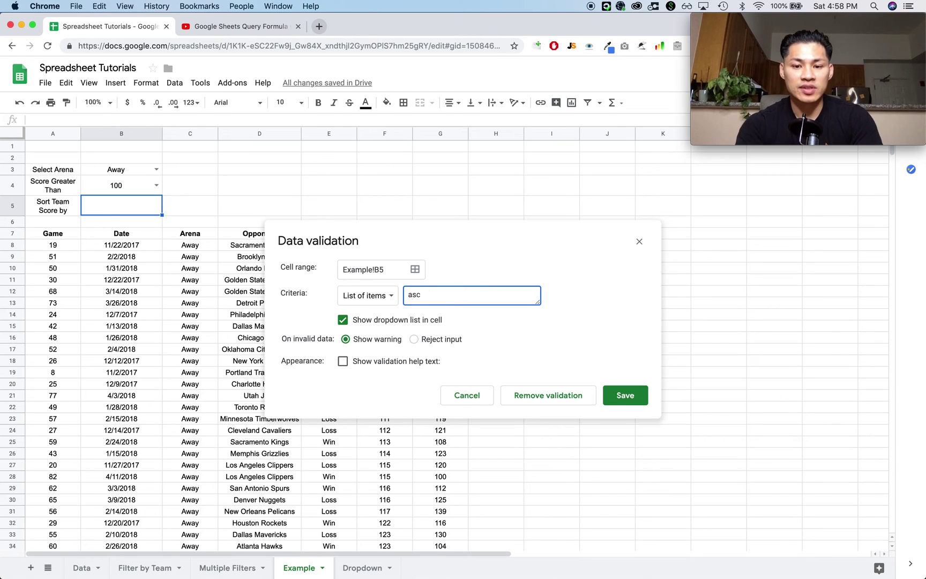
type(",desc")
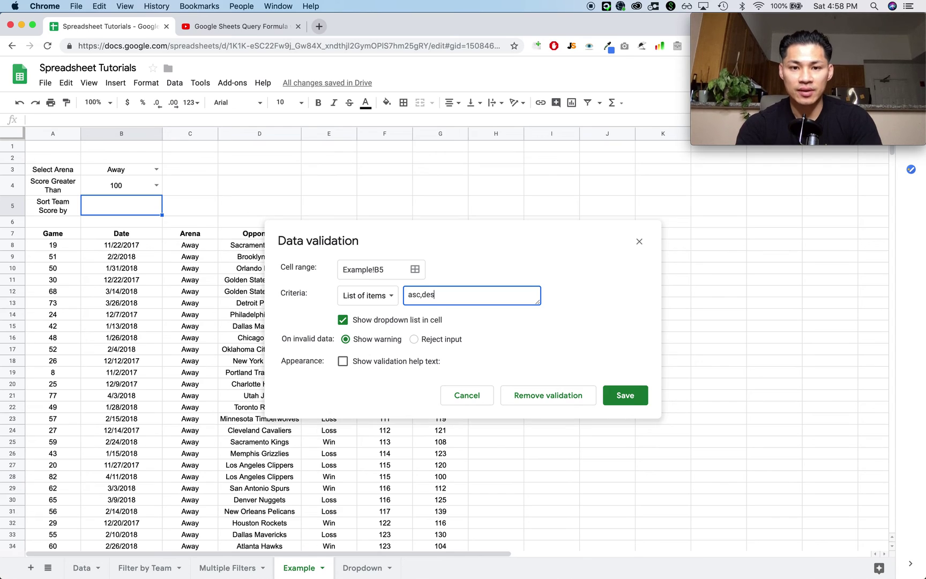
left_click(624, 407)
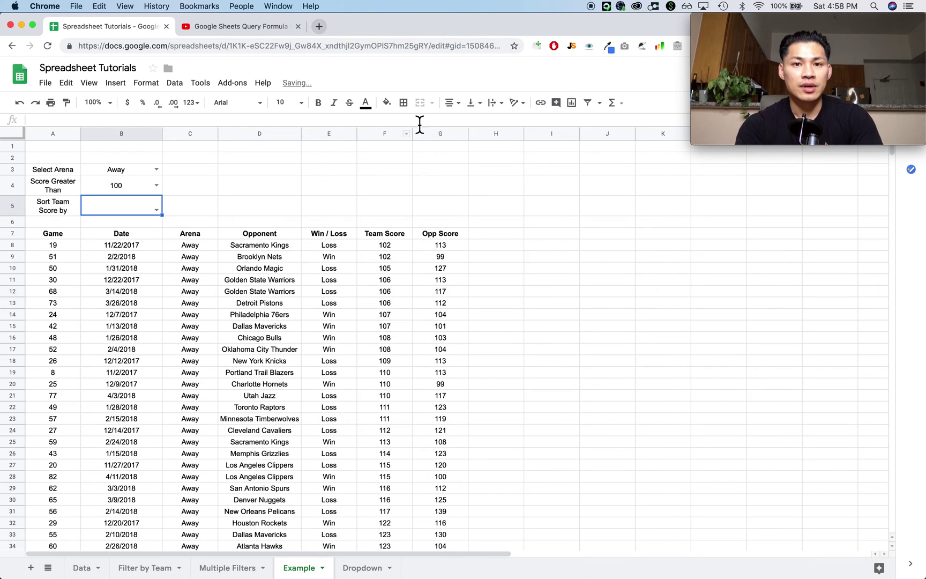
- Try the asc option in B5's dropdown and set the cell to desc
left_click(489, 122)
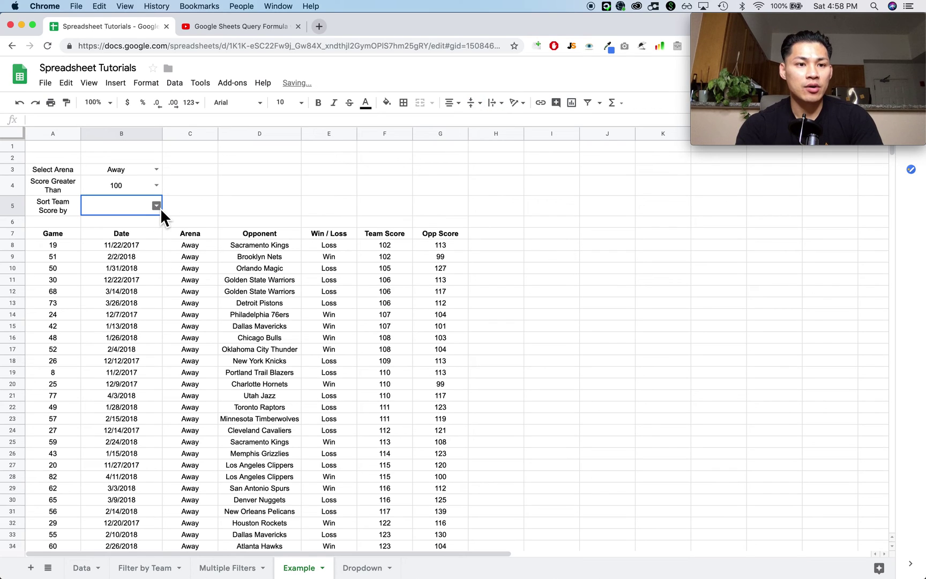
left_click(155, 208)
left_click(136, 227)
left_click(157, 207)
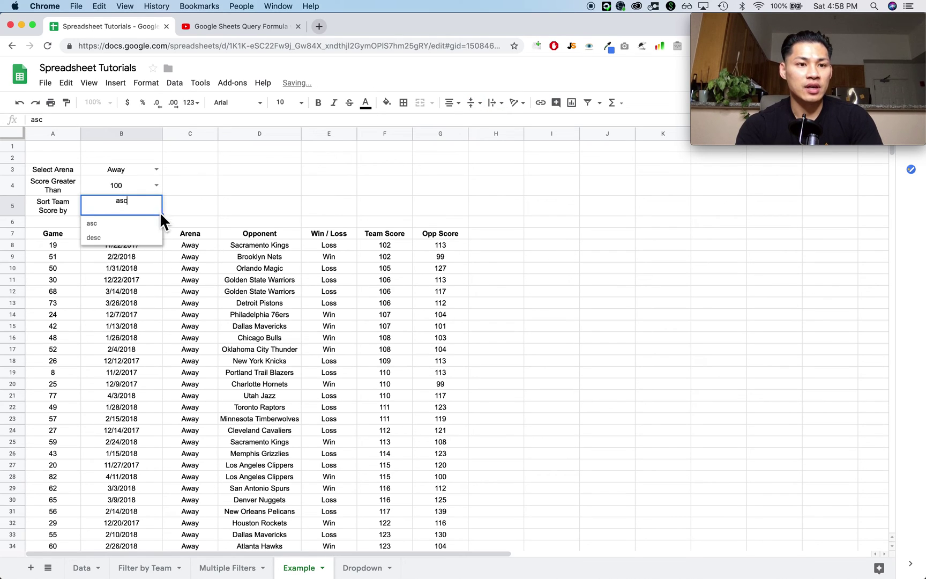
left_click(120, 239)
- Remove ASC after ORDER BY F in A7's QUERY formula
left_click(54, 236)
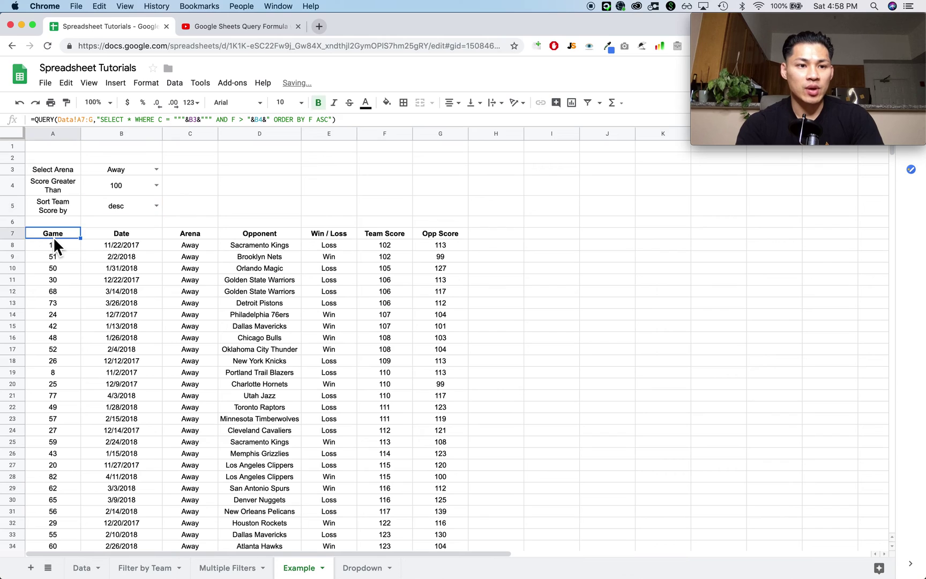
key("Return")
left_click(325, 236)
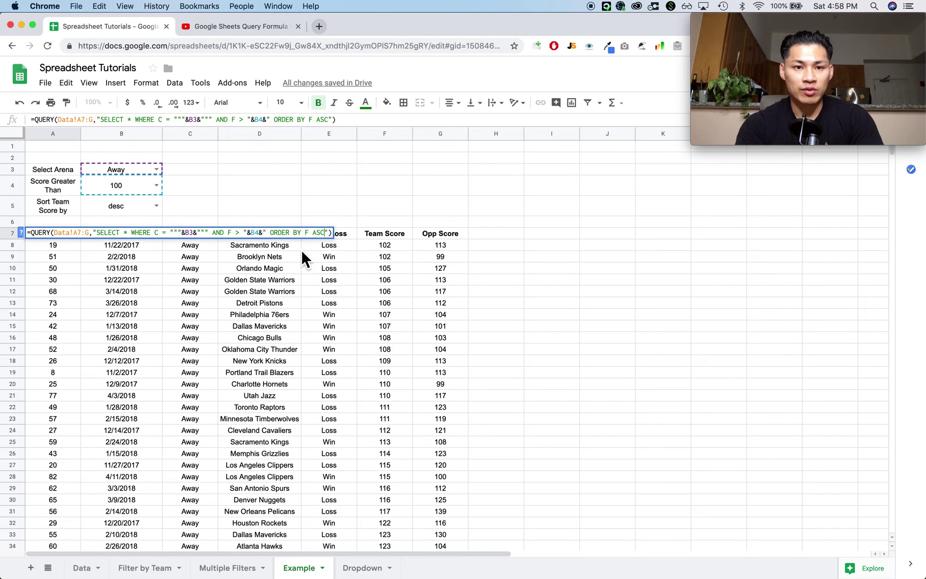
key("BackSpace")
key("BackSpace")
key("BackSpace")
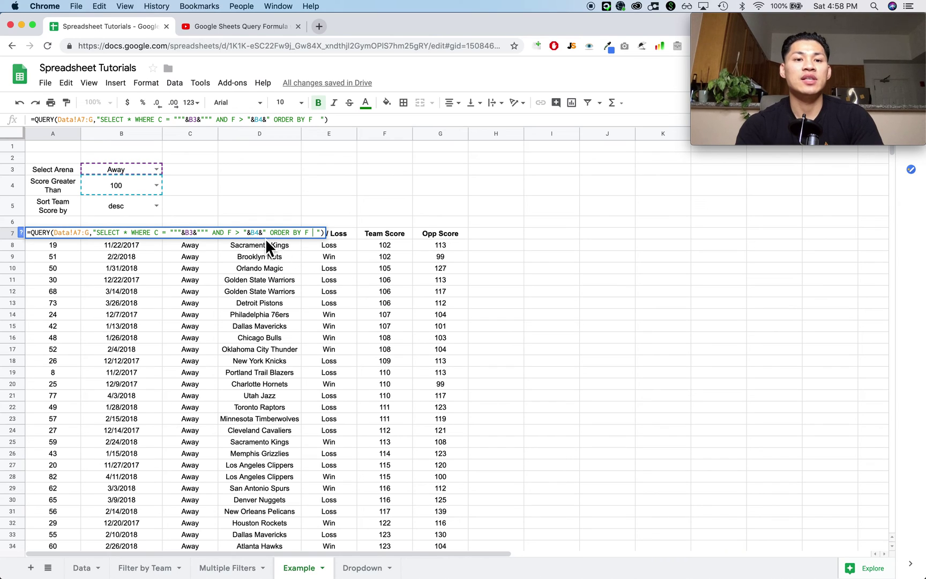
type("desc")
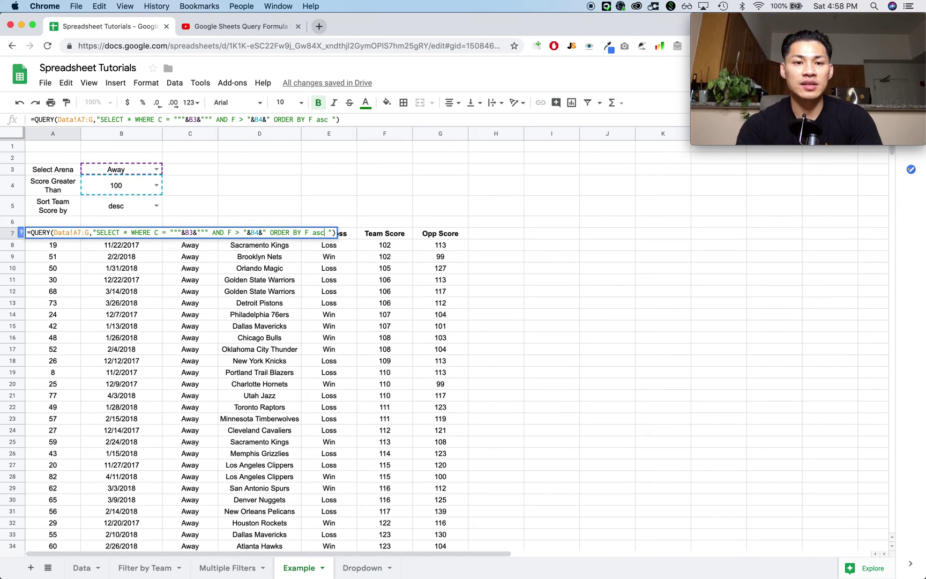
key("BackSpace")
key("BackSpace")
key("BackSpace")
key("BackSpace")
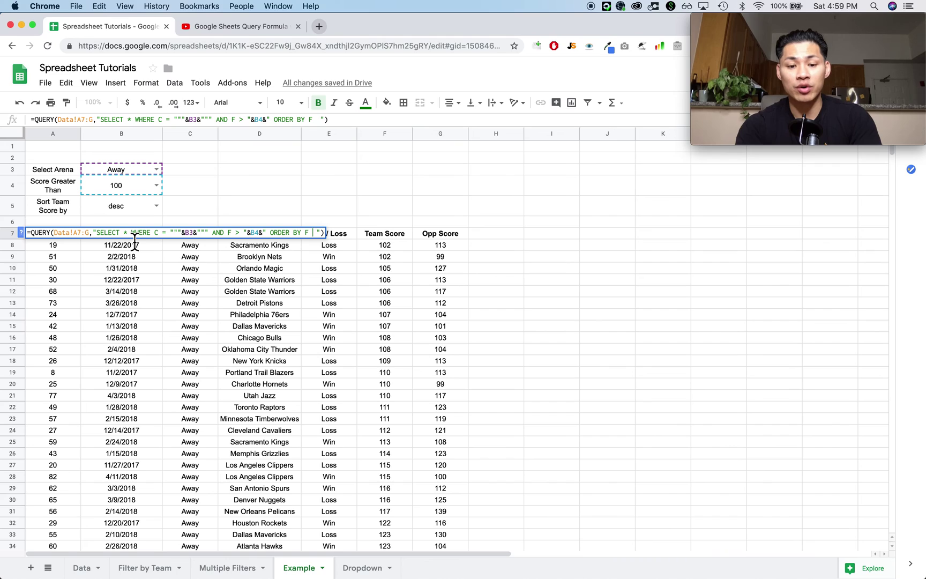
- Insert "&B5&" after ORDER BY F in A7's QUERY so the sort direction comes from cell B5
type("\"\"")
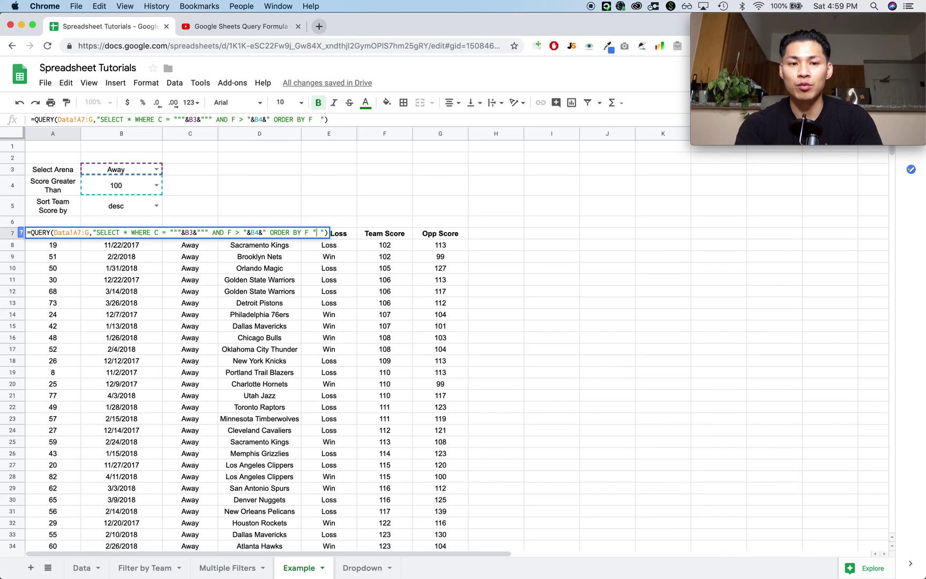
key("BackSpace")
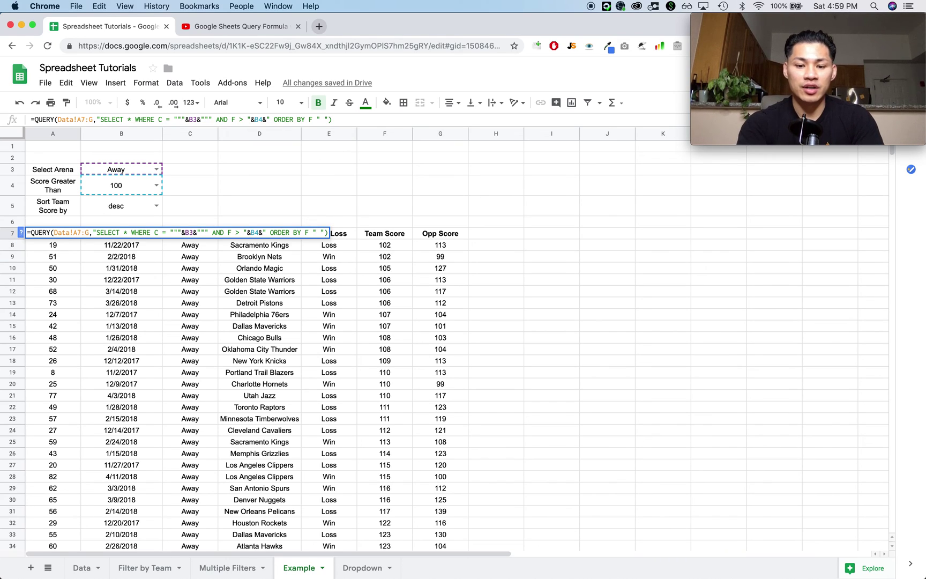
type("&&\"")
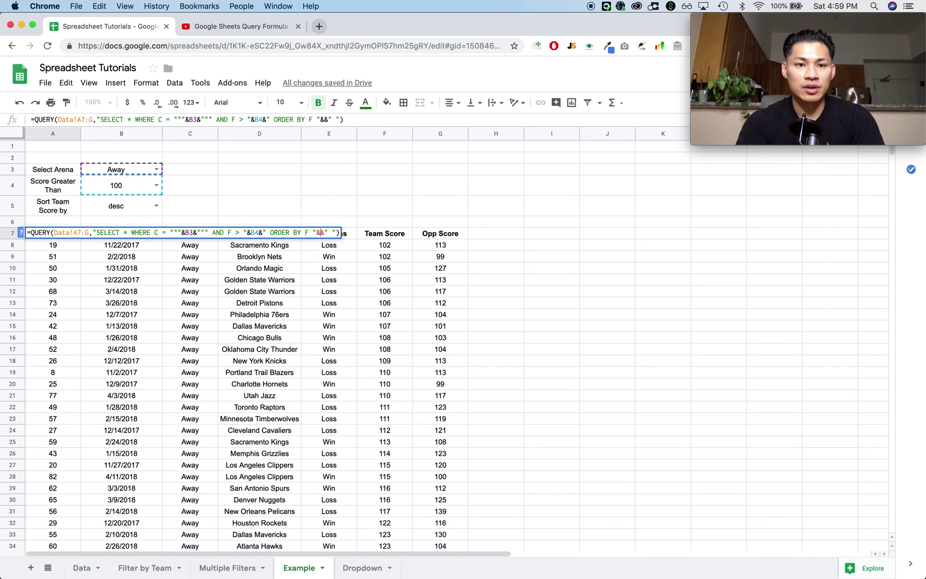
type("B")
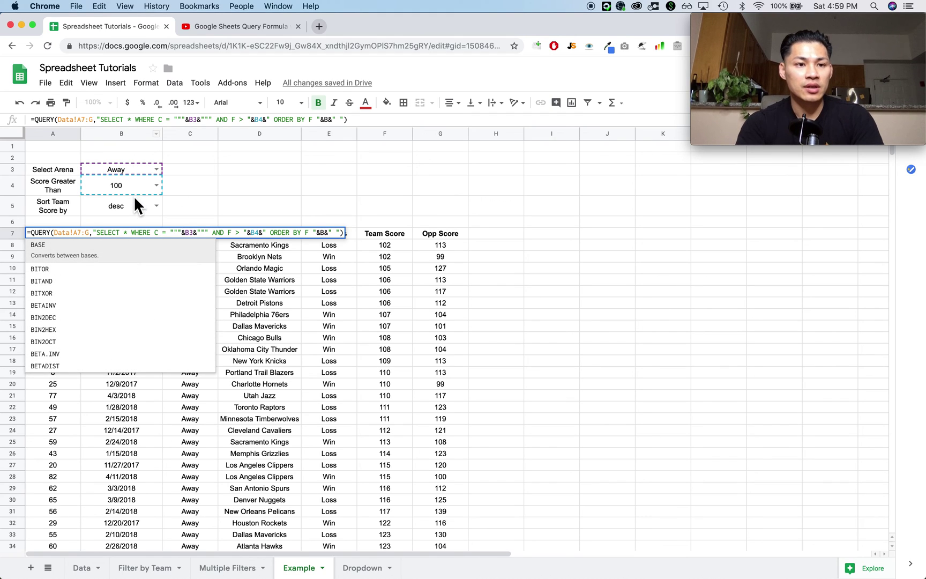
type("5")
key("Return")
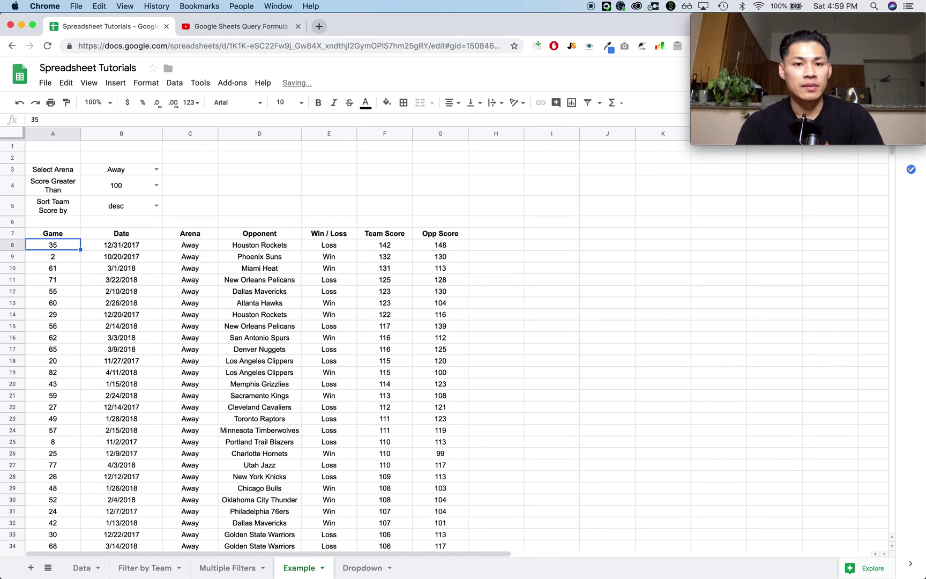
- Switch B5 to asc and back to desc to check how the games are ordered by Team Score
left_click(155, 210)
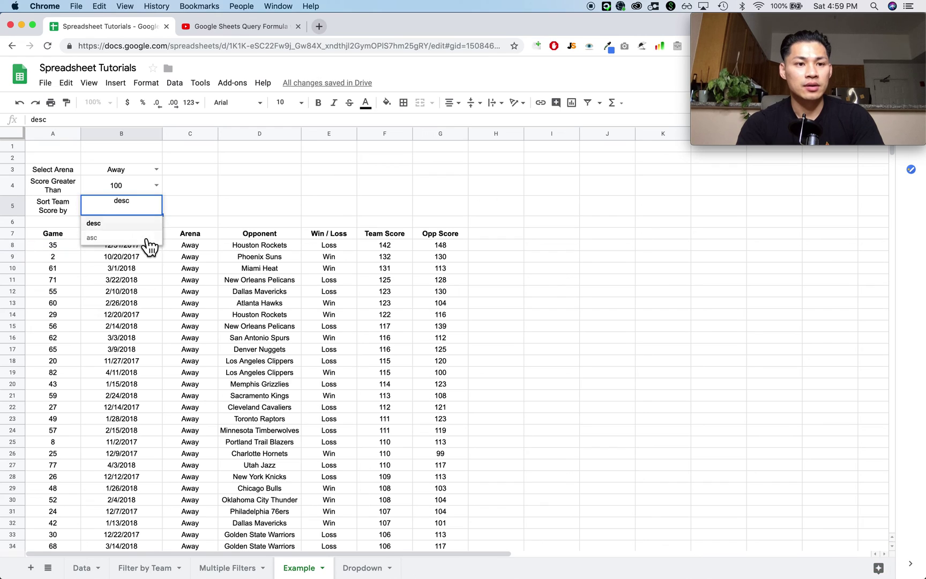
left_click(142, 235)
left_click(157, 206)
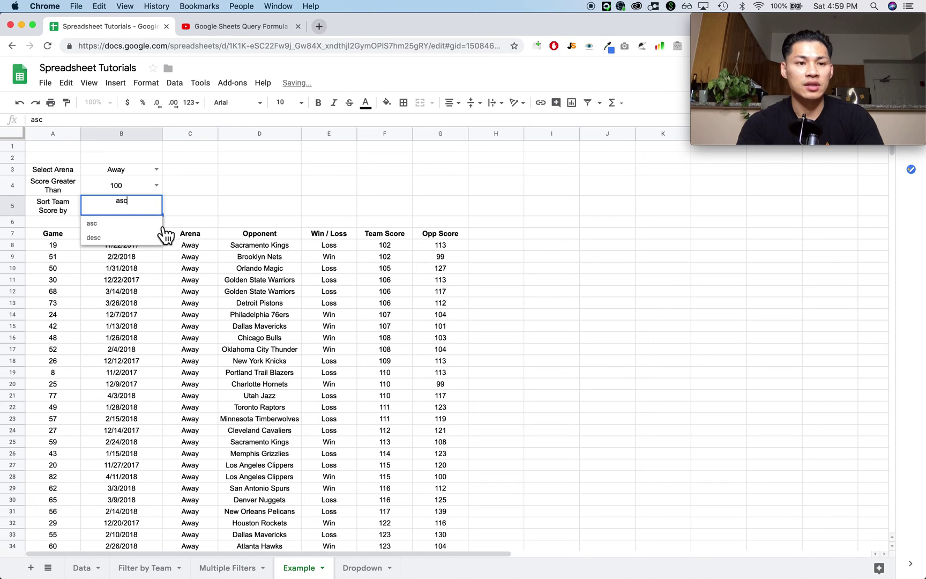
left_click(151, 225)
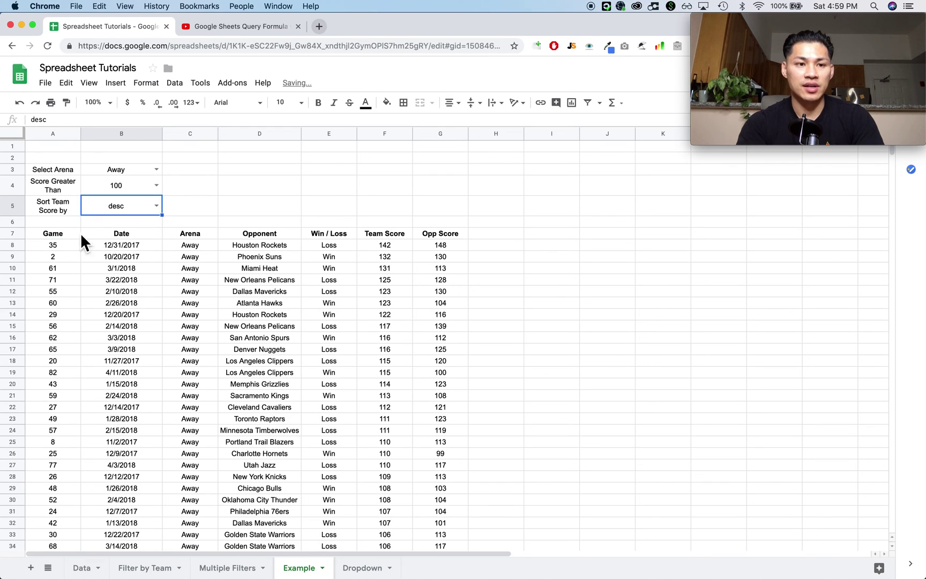
- Try enclosing the B5 reference in A7's QUERY in triple quotation marks, as """&B5&"""
left_click(54, 235)
key("Return")
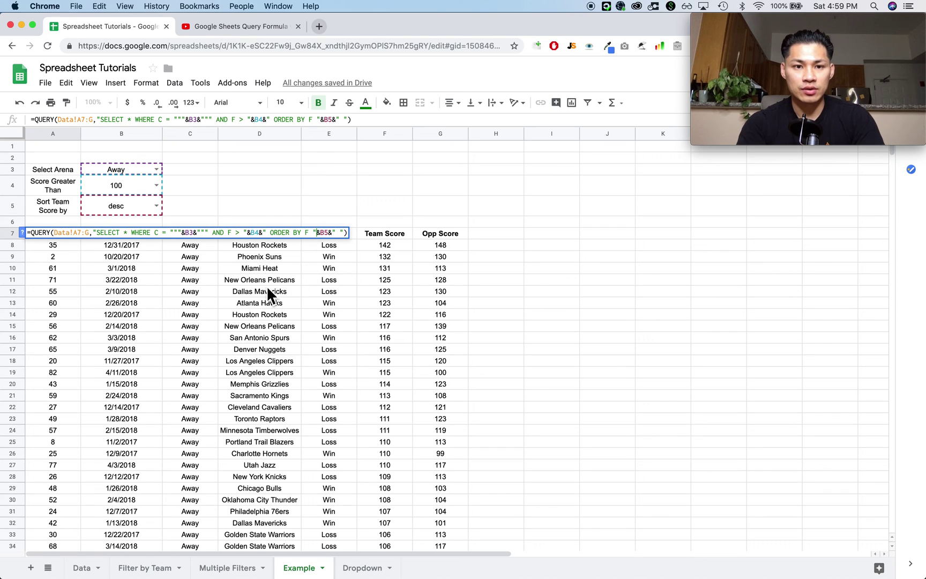
type("\"\"")
key("Right")
key("Right")
key("Right")
key("Right")
key("Right")
type("\"")
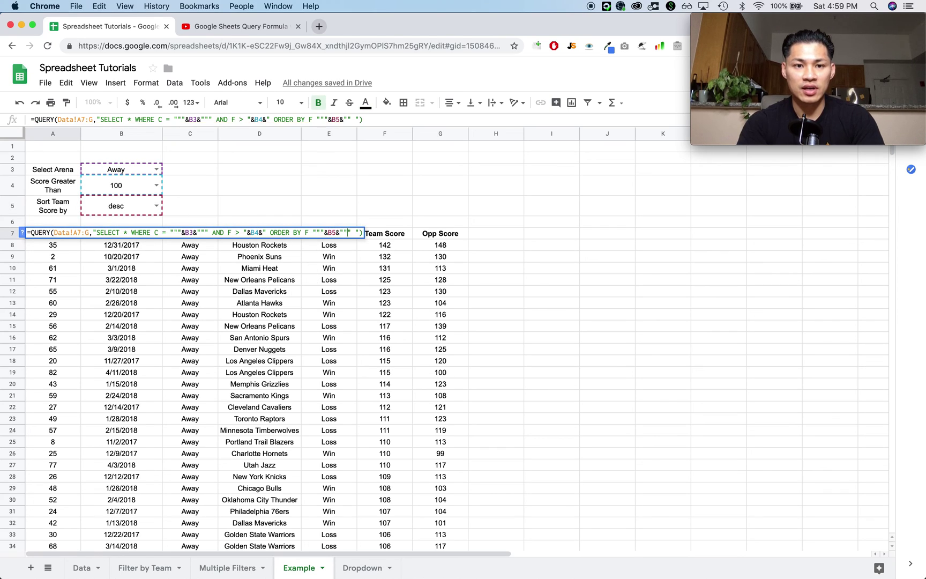
key("Return")
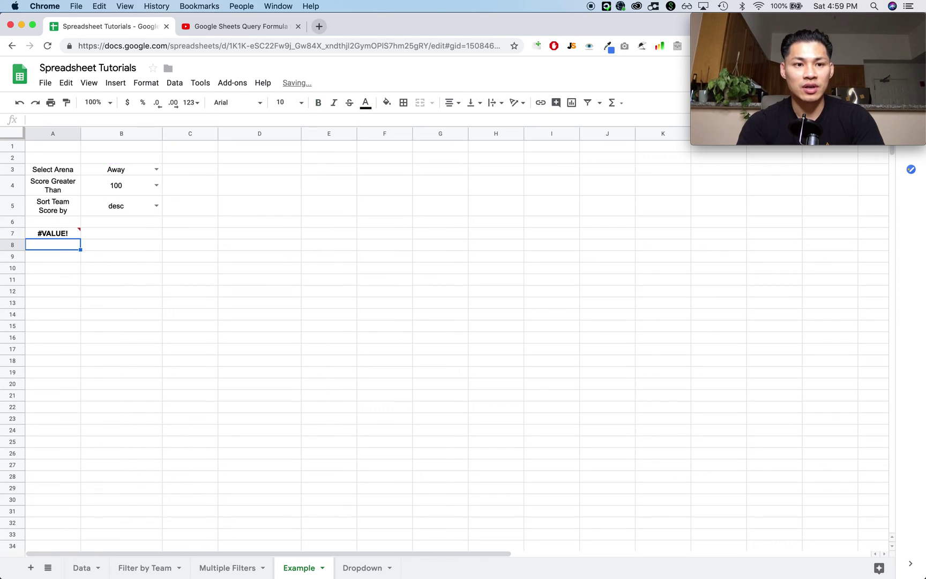
- Remove the extra quotation marks around the B5 reference in A7's QUERY formula, leaving ORDER BY F "&B5&"
left_click(54, 234)
left_click(49, 283)
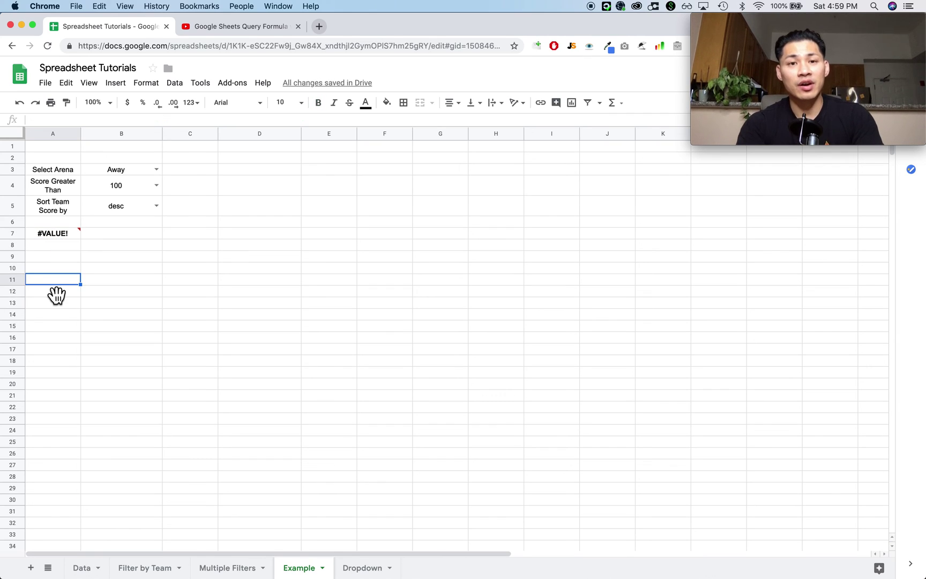
left_click(55, 235)
key("Return")
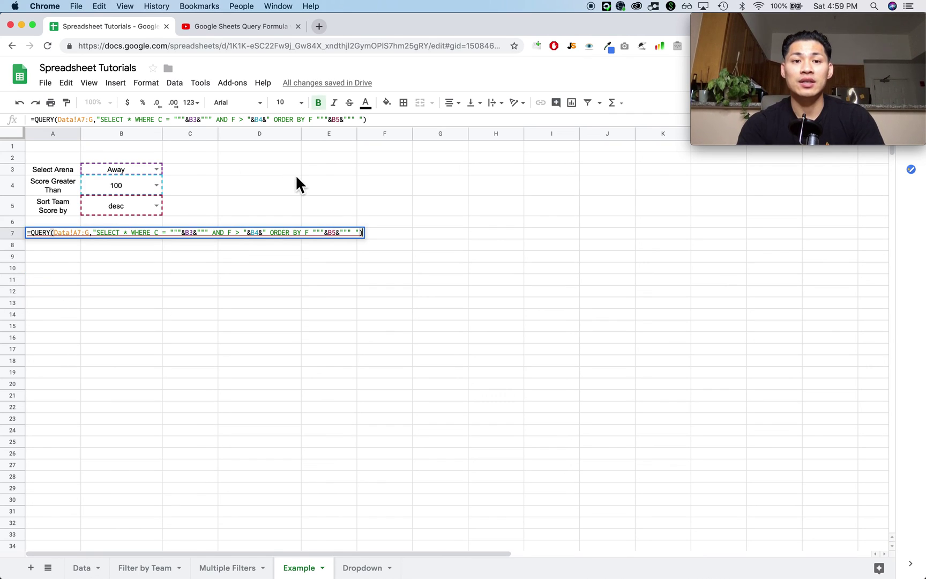
left_click(353, 233)
key("BackSpace")
key("BackSpace")
left_click(320, 234)
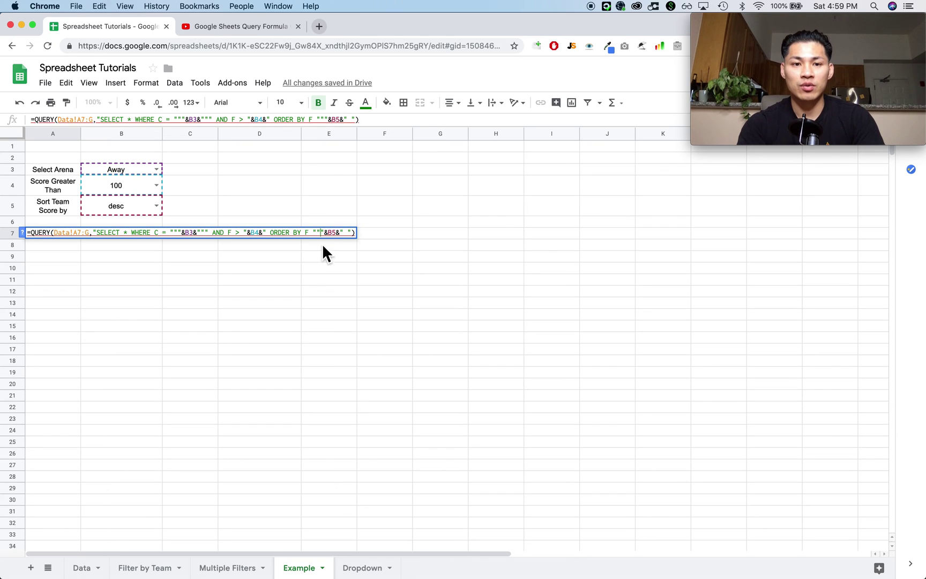
key("BackSpace")
key("BackSpace")
key("Return")
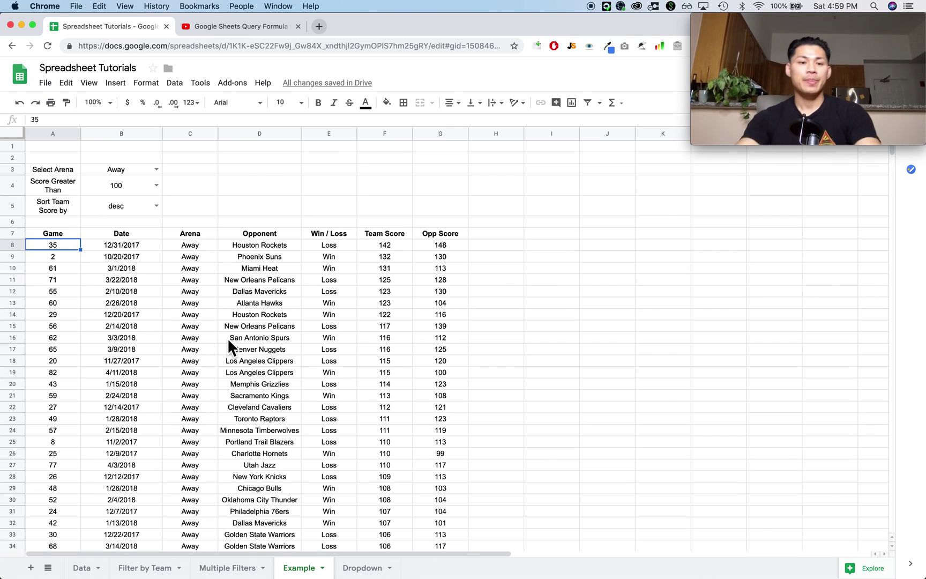
left_click(214, 327)
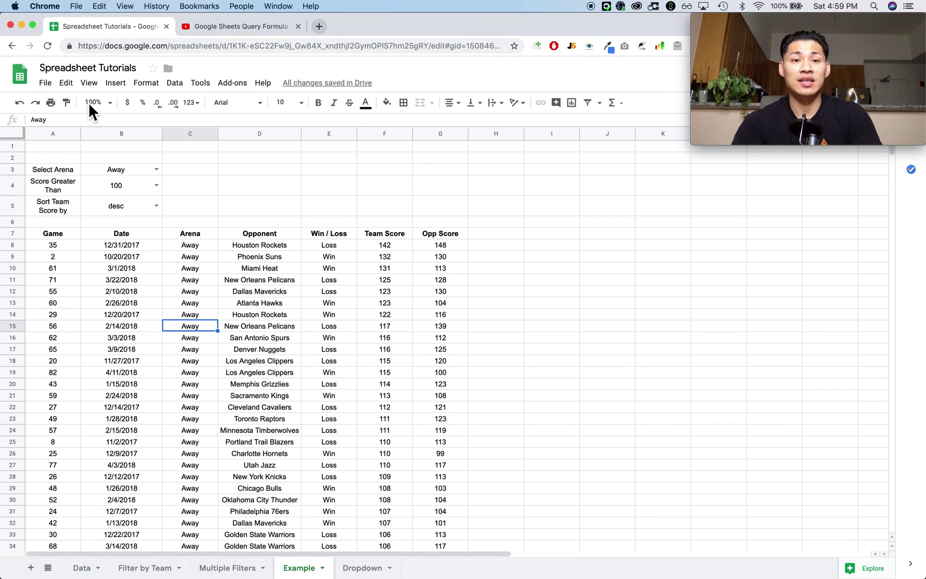
left_click(46, 83)
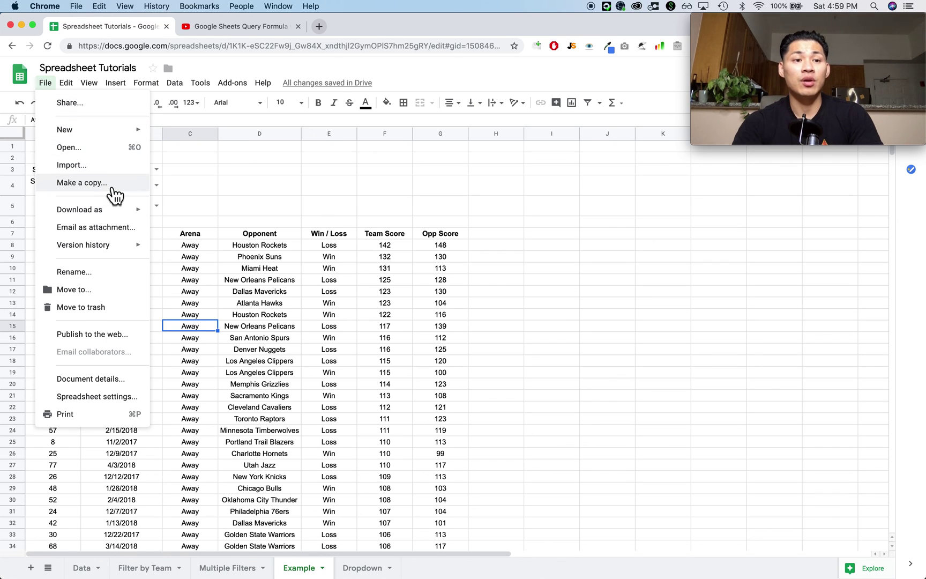
left_click(329, 256)
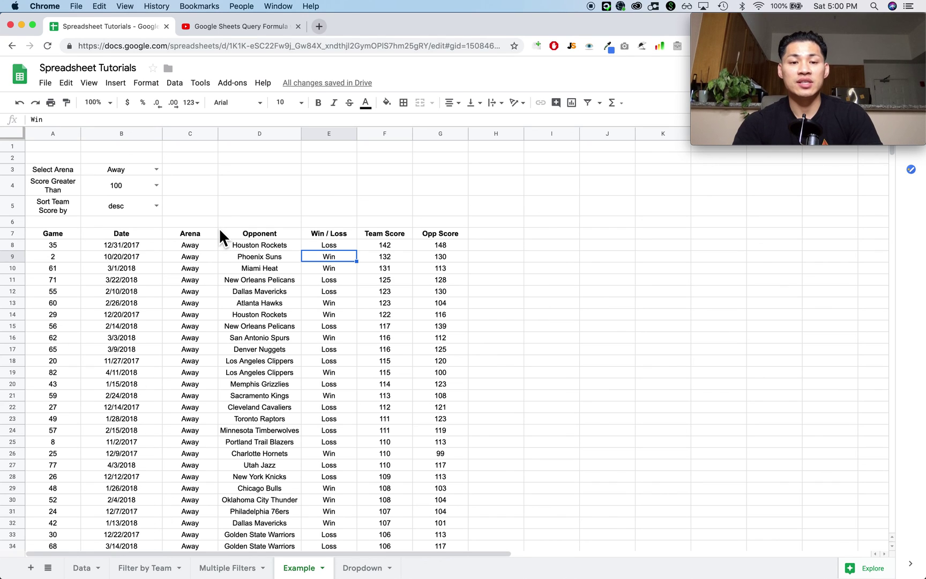
- Review the filter-by-date task and the Date column in the Data sheet, and the filtered games in the Multiple Filters sheet
left_click(82, 568)
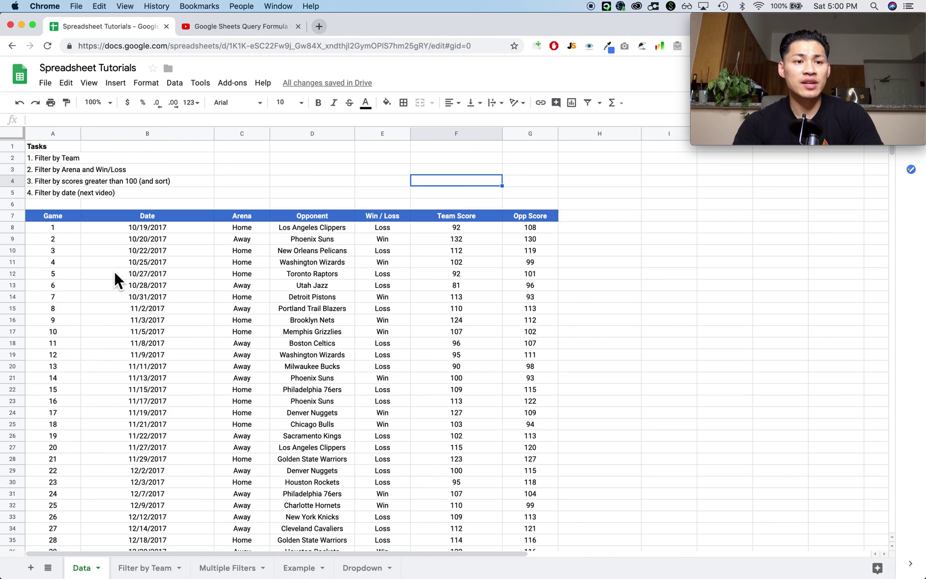
left_click(52, 193)
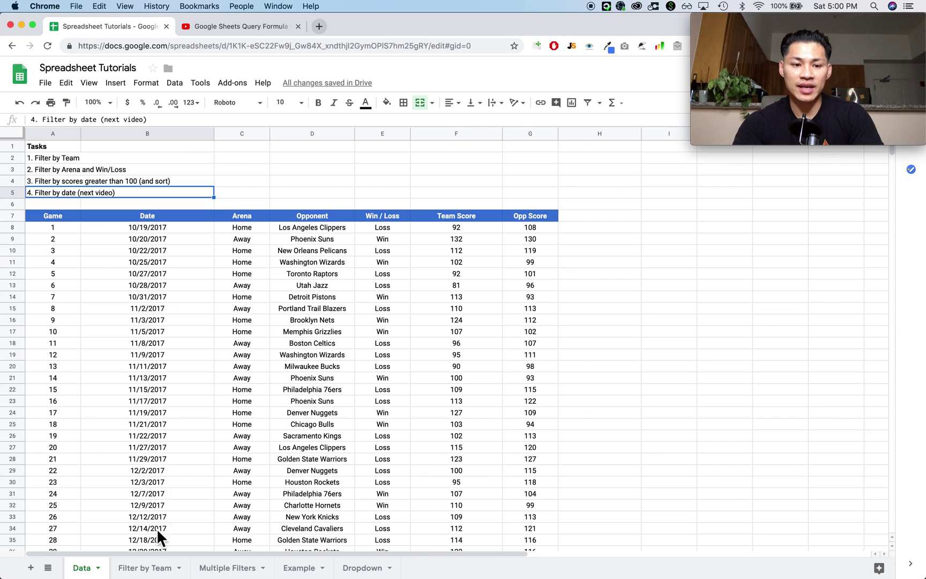
left_click(141, 235)
left_click(147, 225)
left_click_drag(147, 225, 159, 366)
scroll(159, 363, "down", 5)
scroll(159, 362, "up", 4)
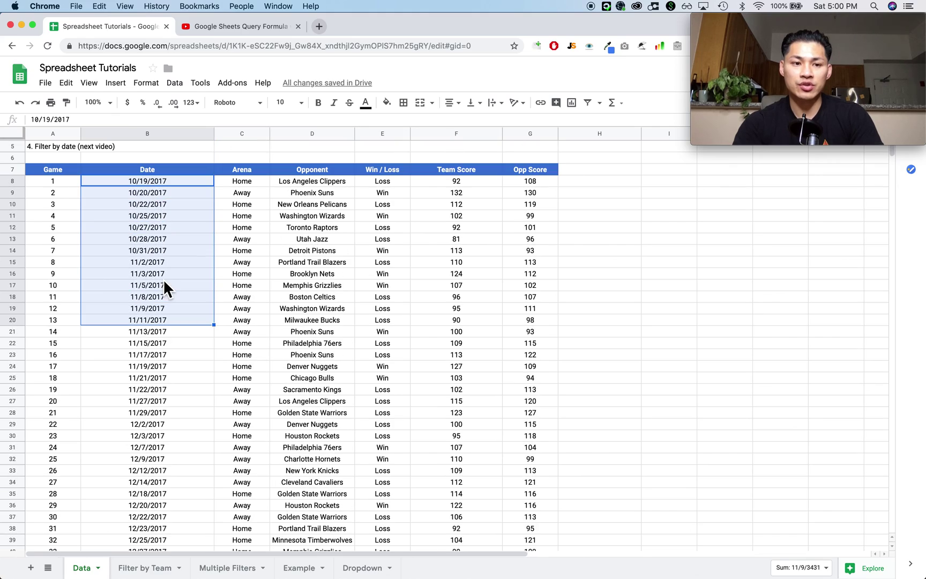
left_click(162, 344)
scroll(152, 353, "down", 8)
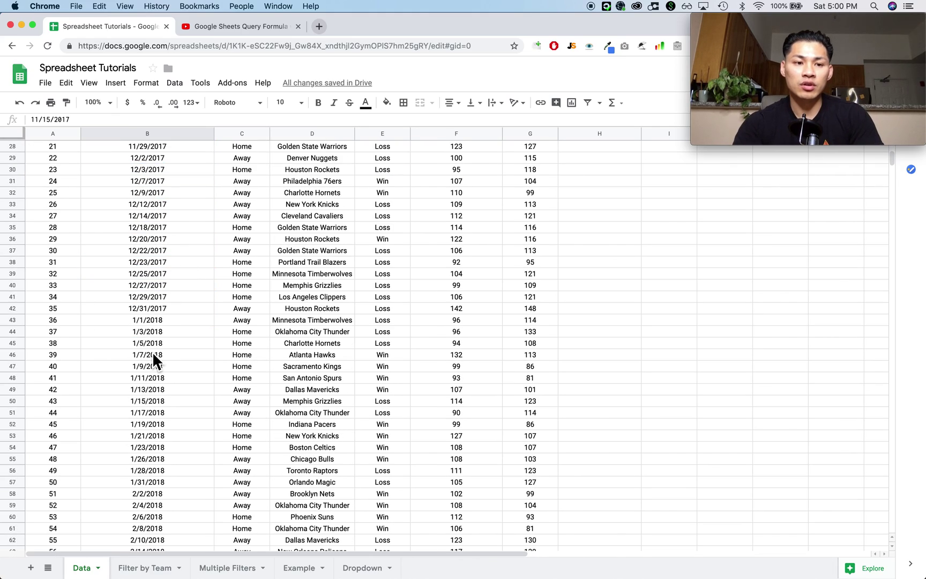
scroll(153, 354, "up", 4)
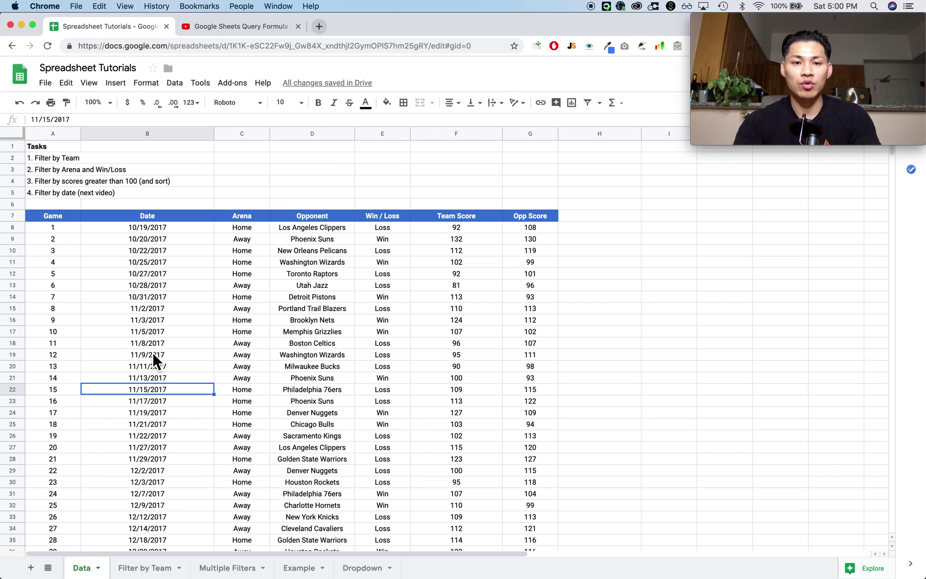
left_click(235, 568)
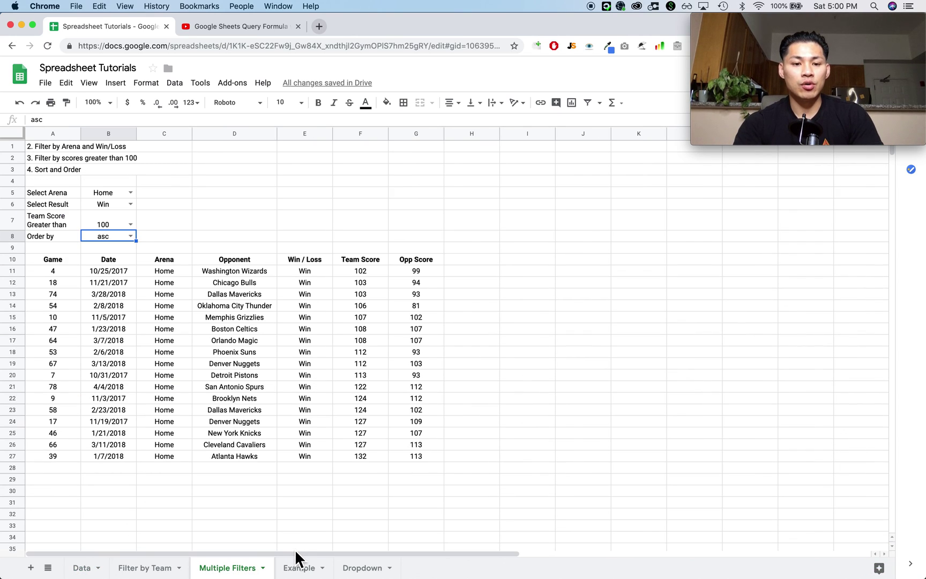
left_click(270, 482)
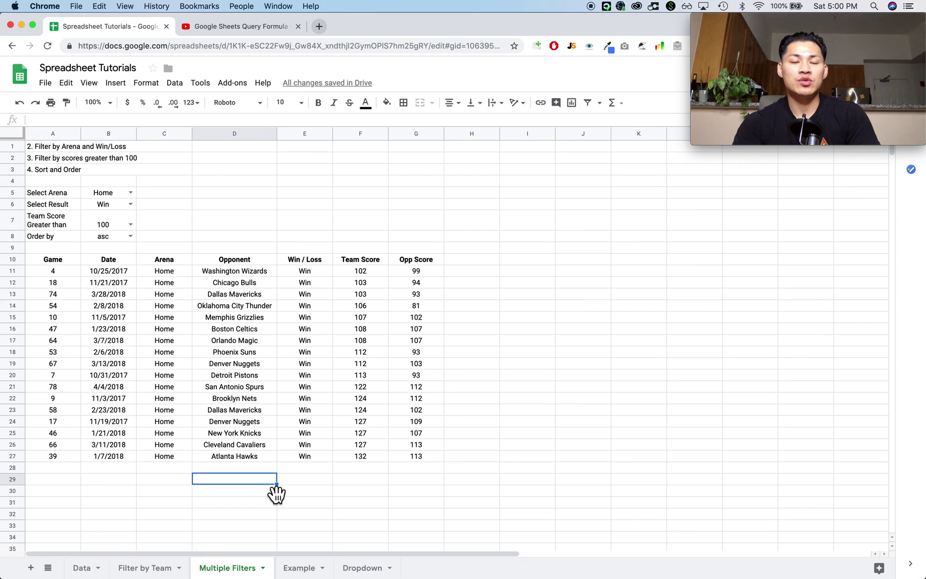